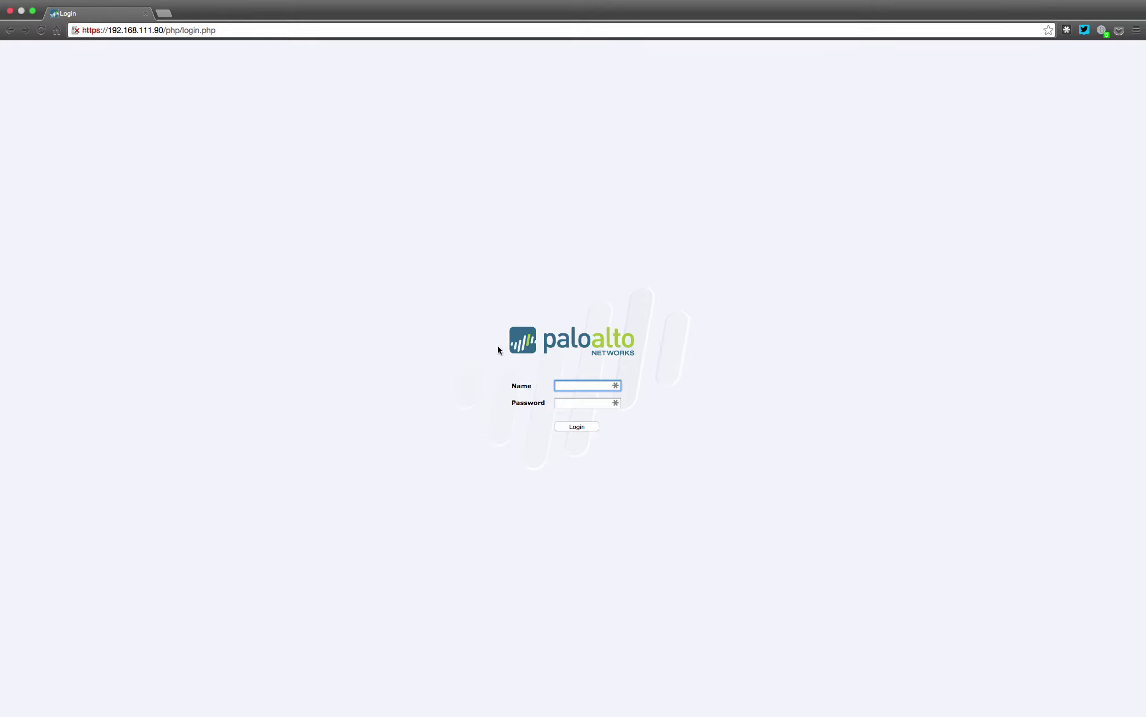
Sign in to the firewall as admin with the default administrator password
type("admin")
key("Tab")
type("admin")
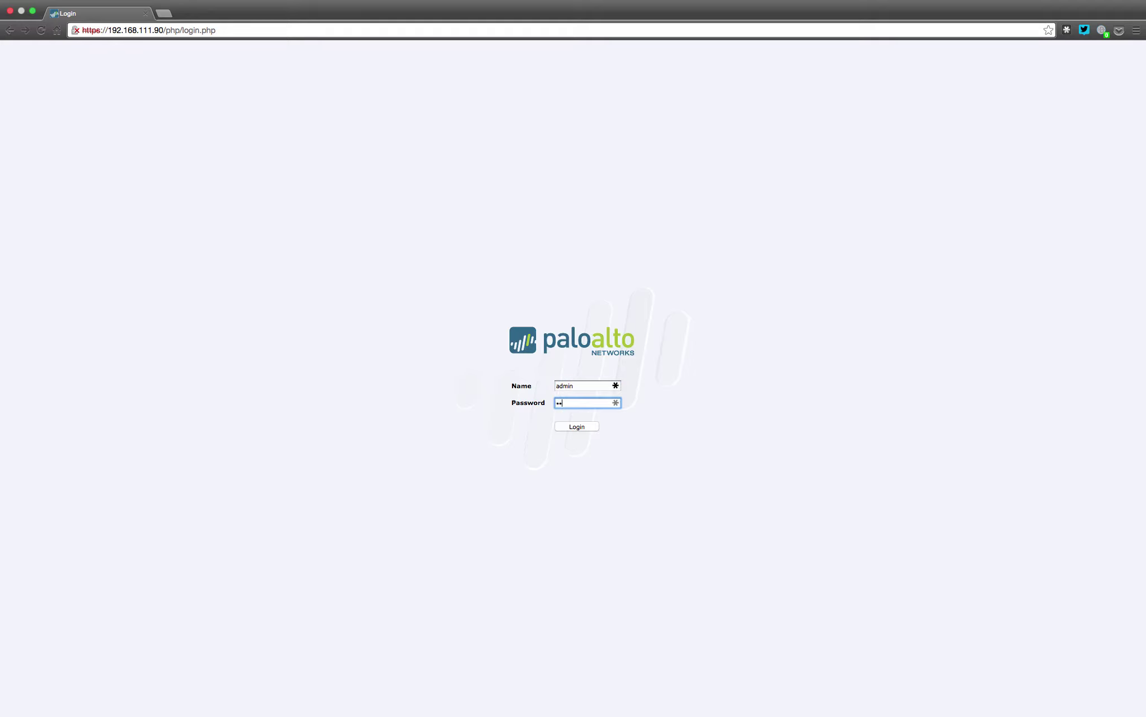
key("Return")
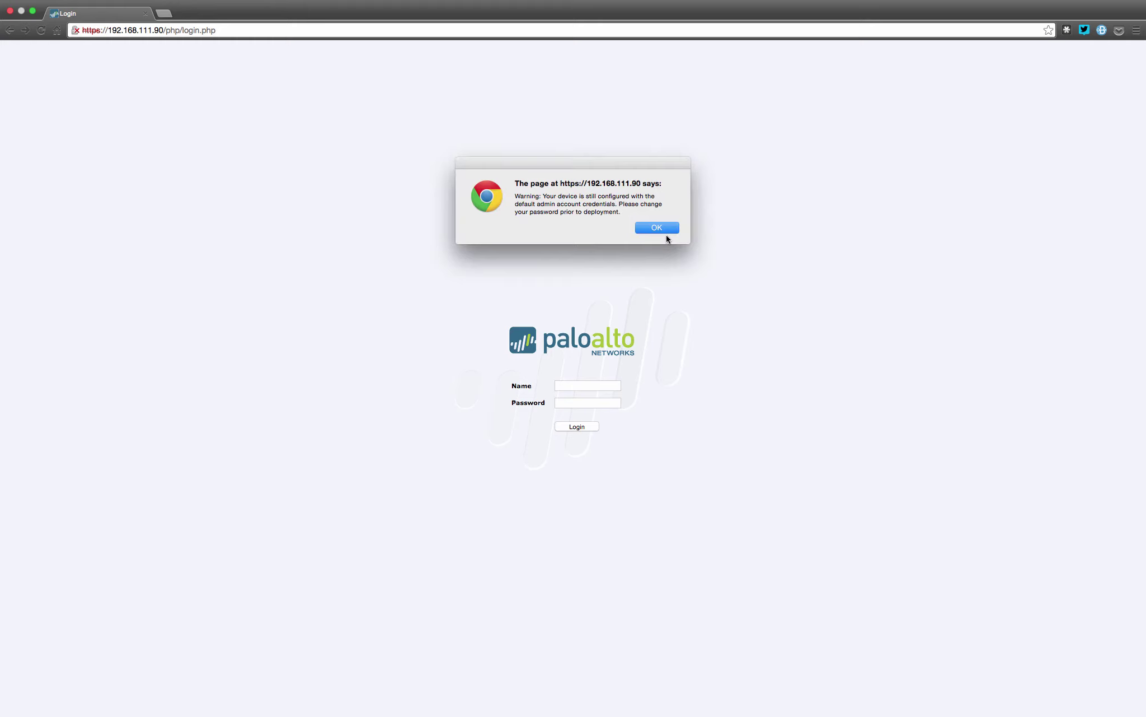
Dismiss the default-credentials warning so the Dashboard loads
left_click(658, 228)
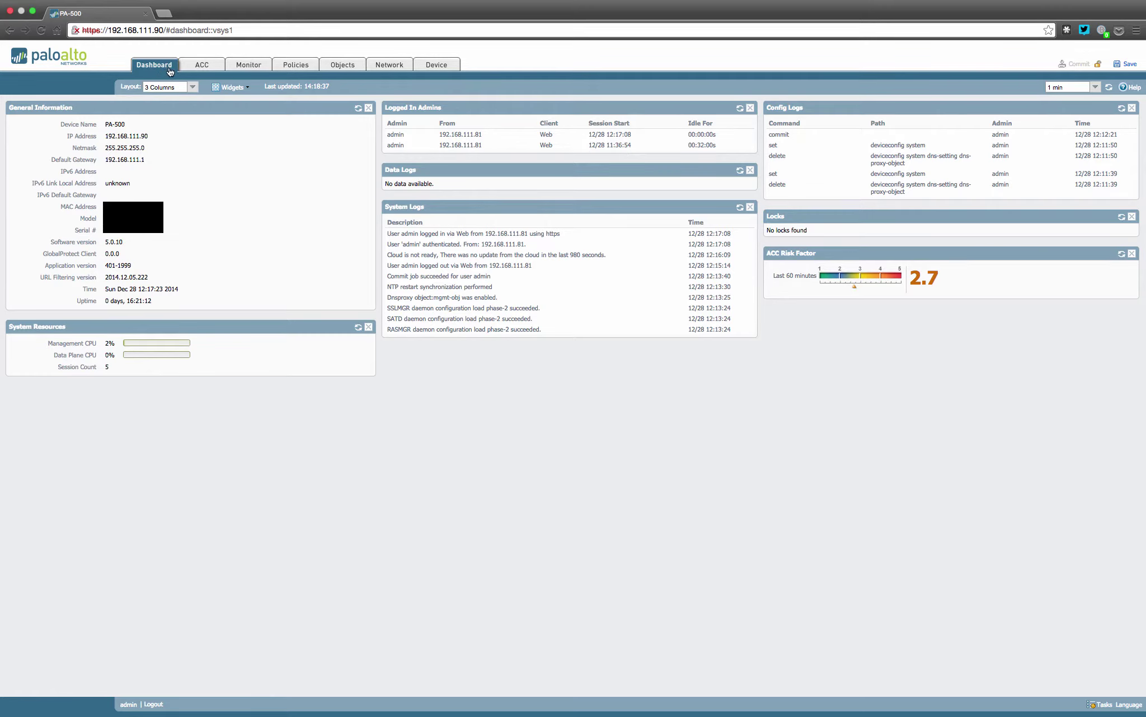
Show Application Command Center statistics for the Last 6 Hrs time range
left_click(203, 69)
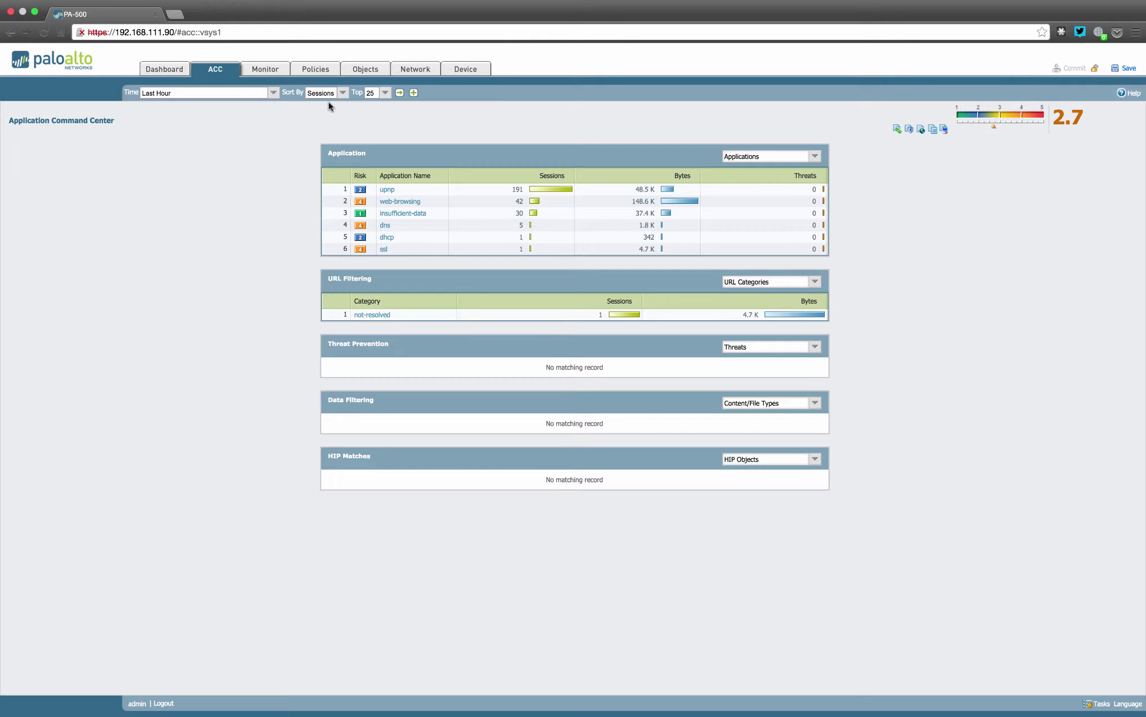
left_click(274, 95)
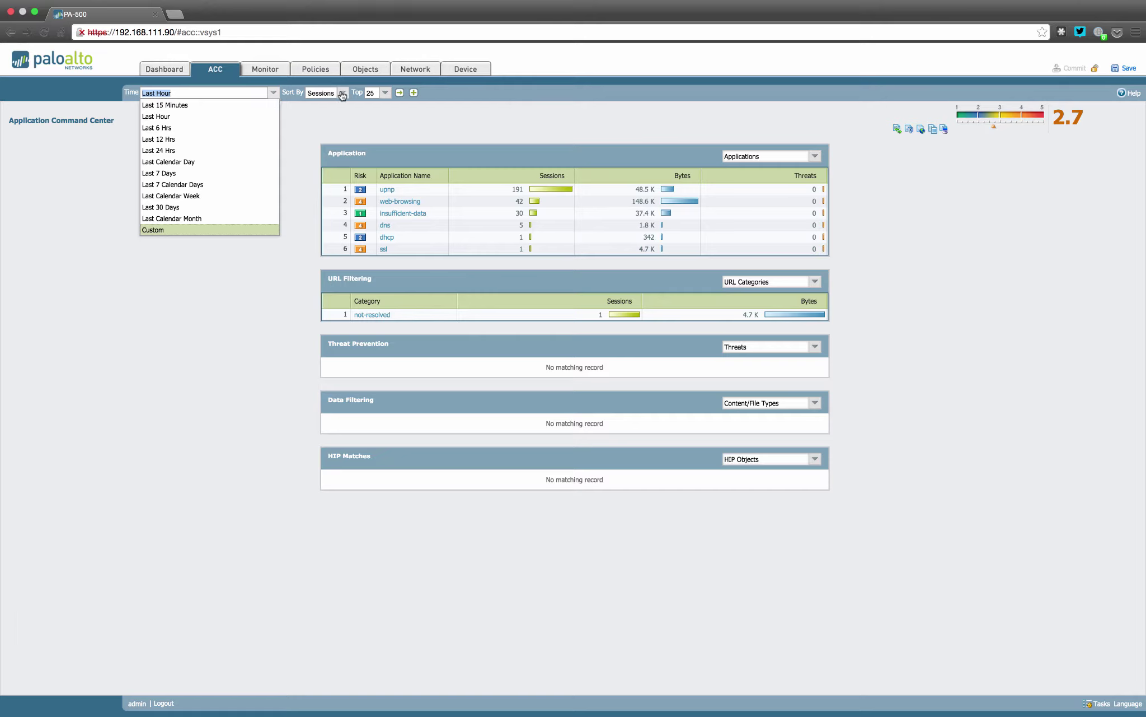
left_click(218, 127)
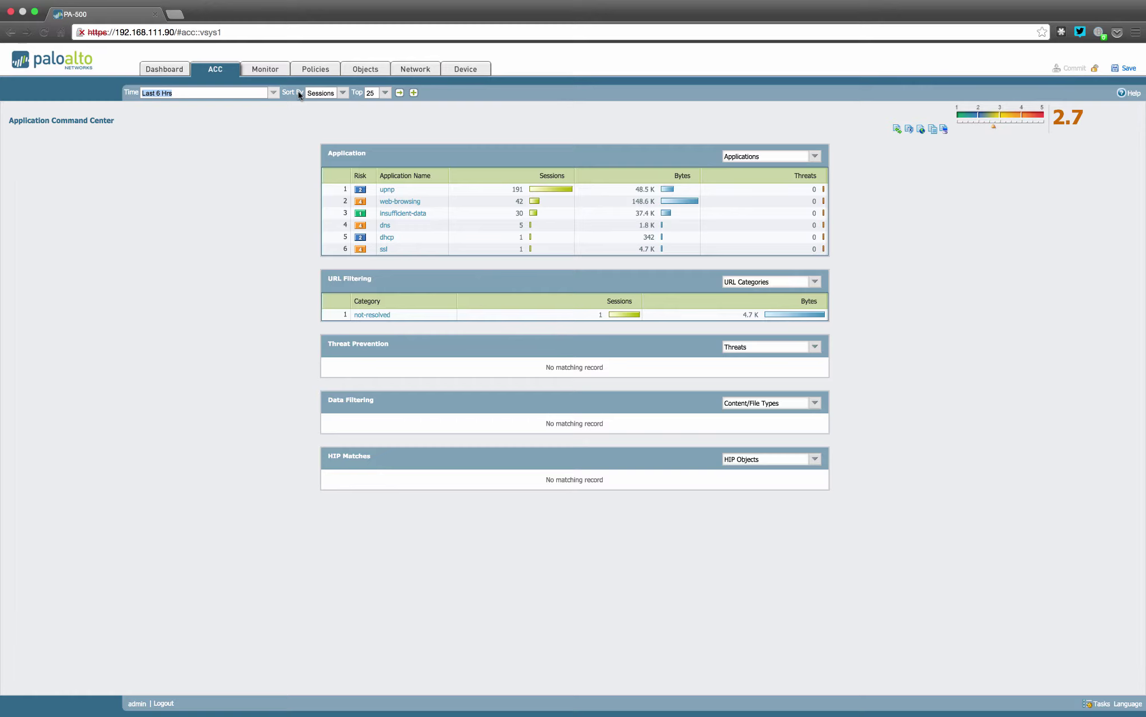
left_click(401, 93)
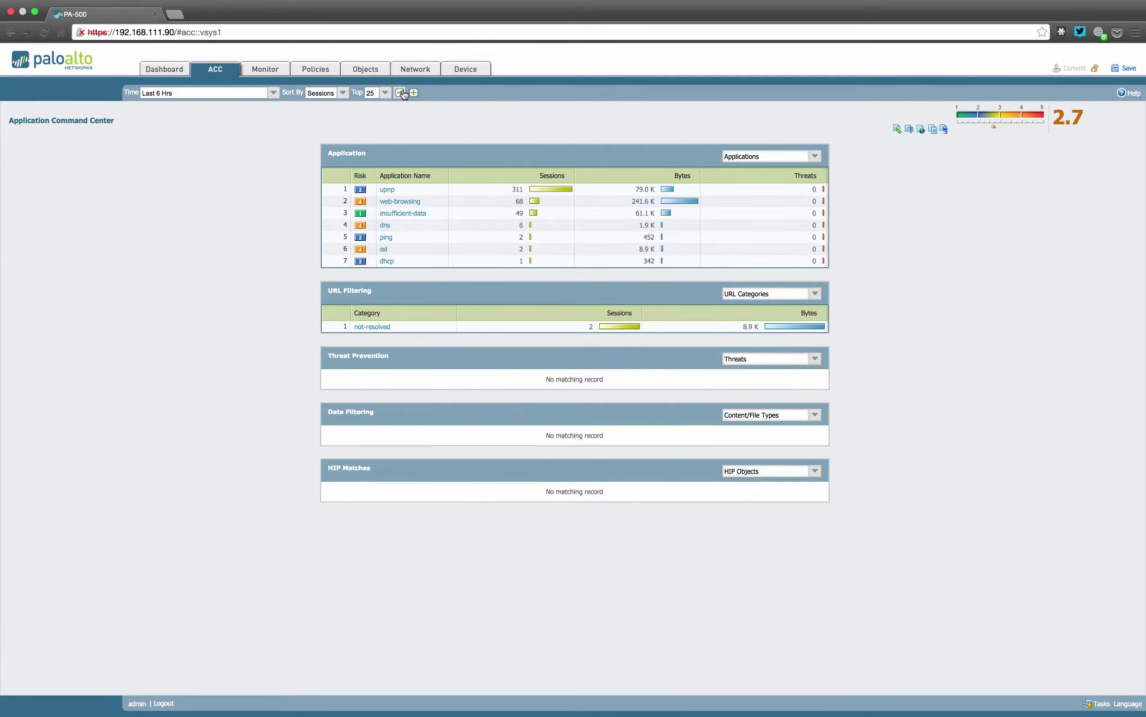
Look over the Sort By and Top options and the ACC filter types
left_click(343, 94)
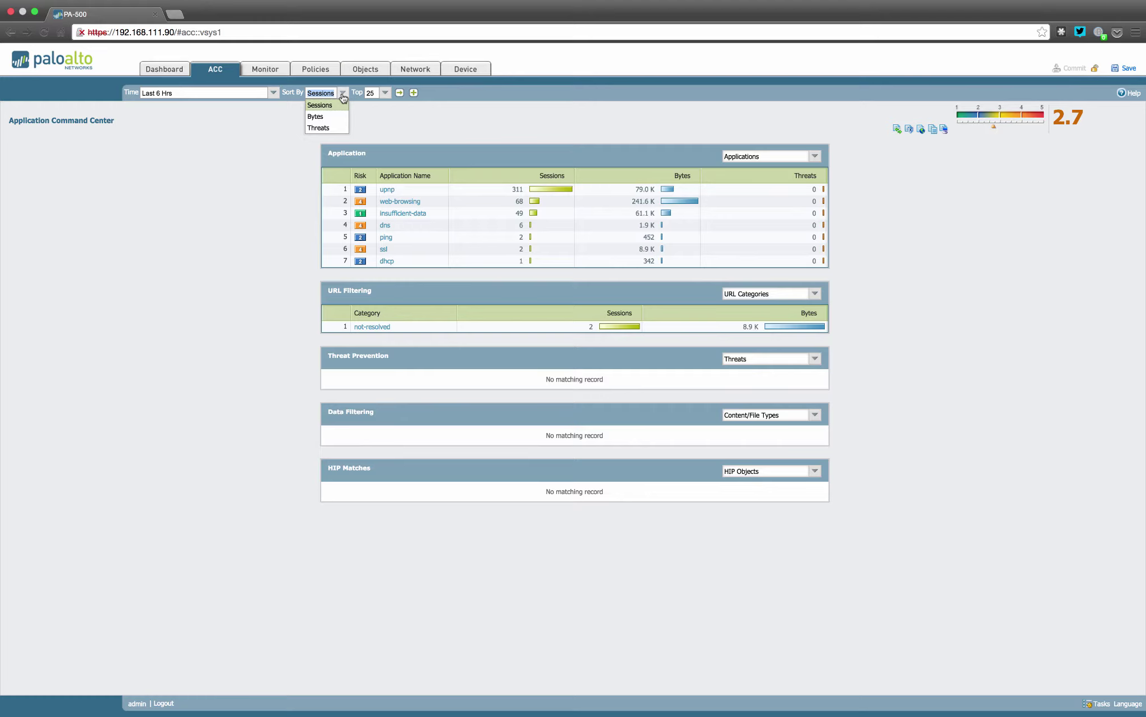
left_click(386, 93)
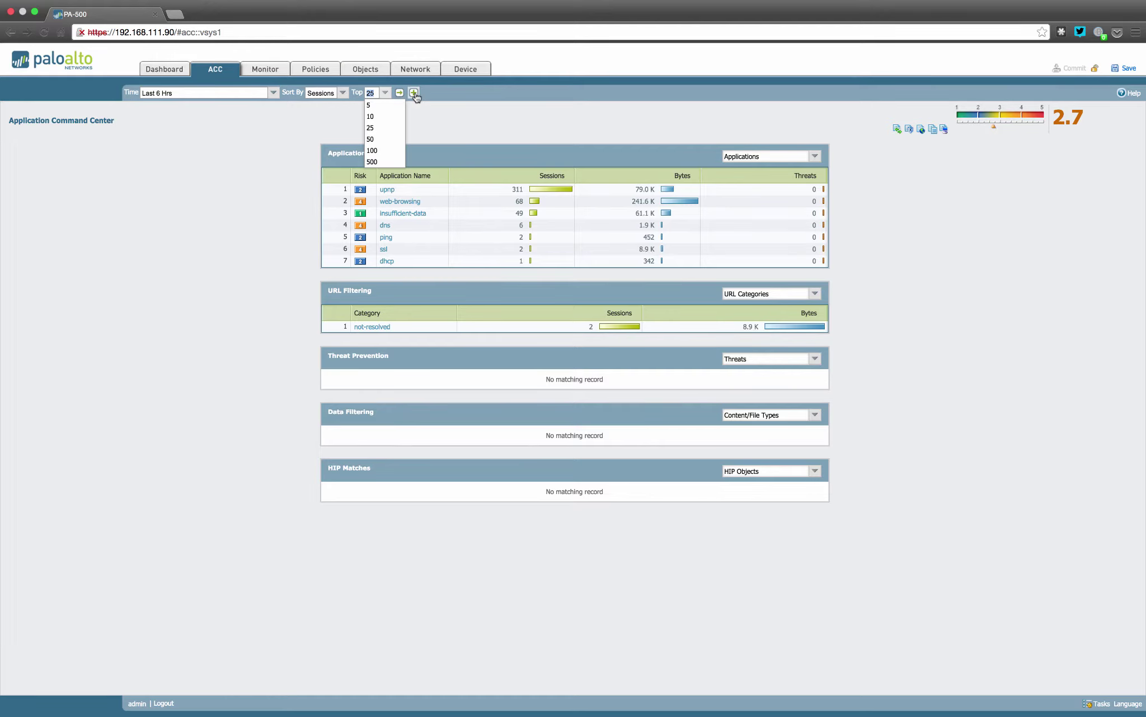
left_click(414, 94)
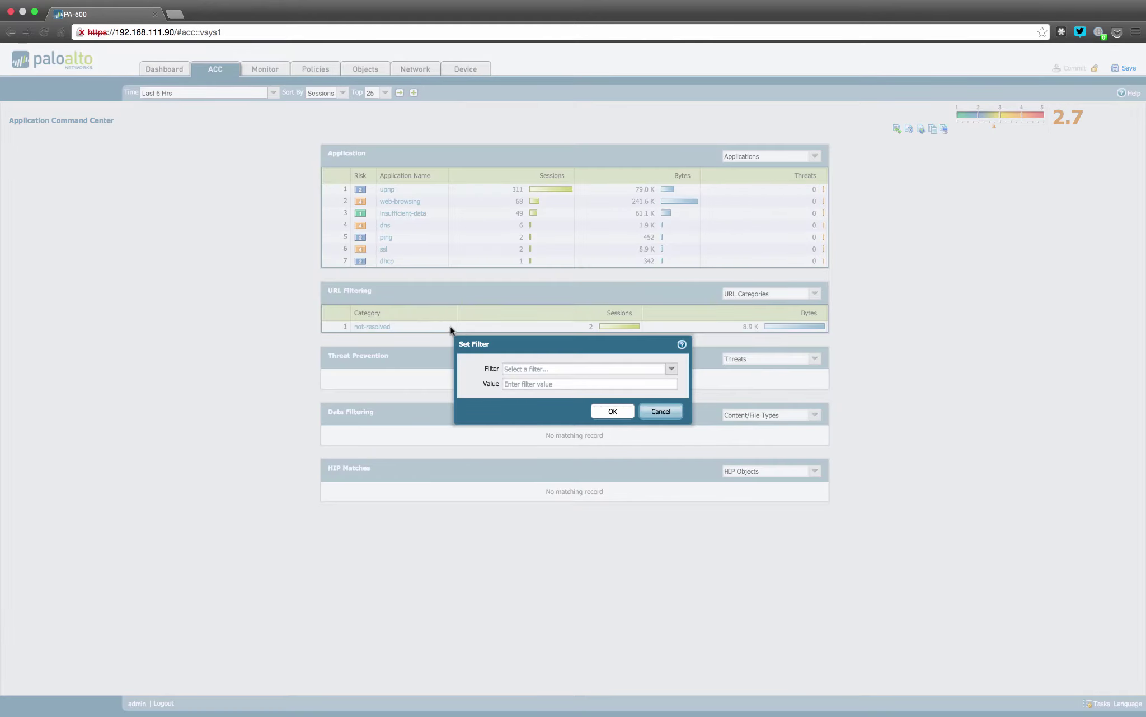
left_click(554, 371)
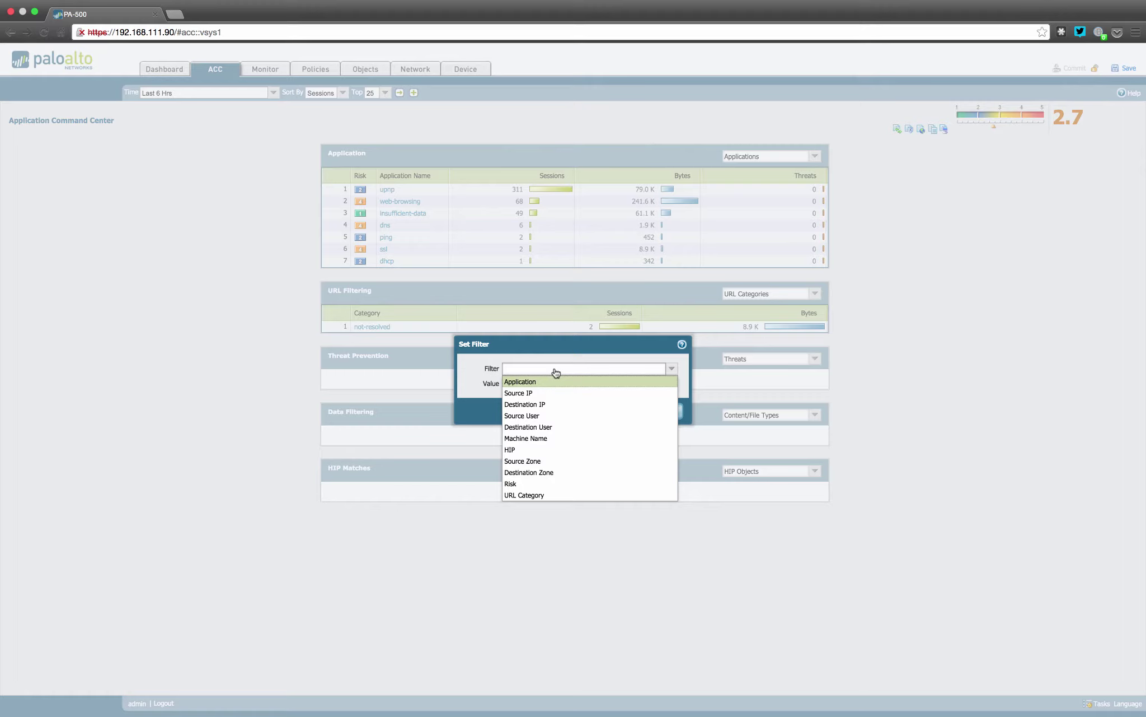
left_click(551, 351)
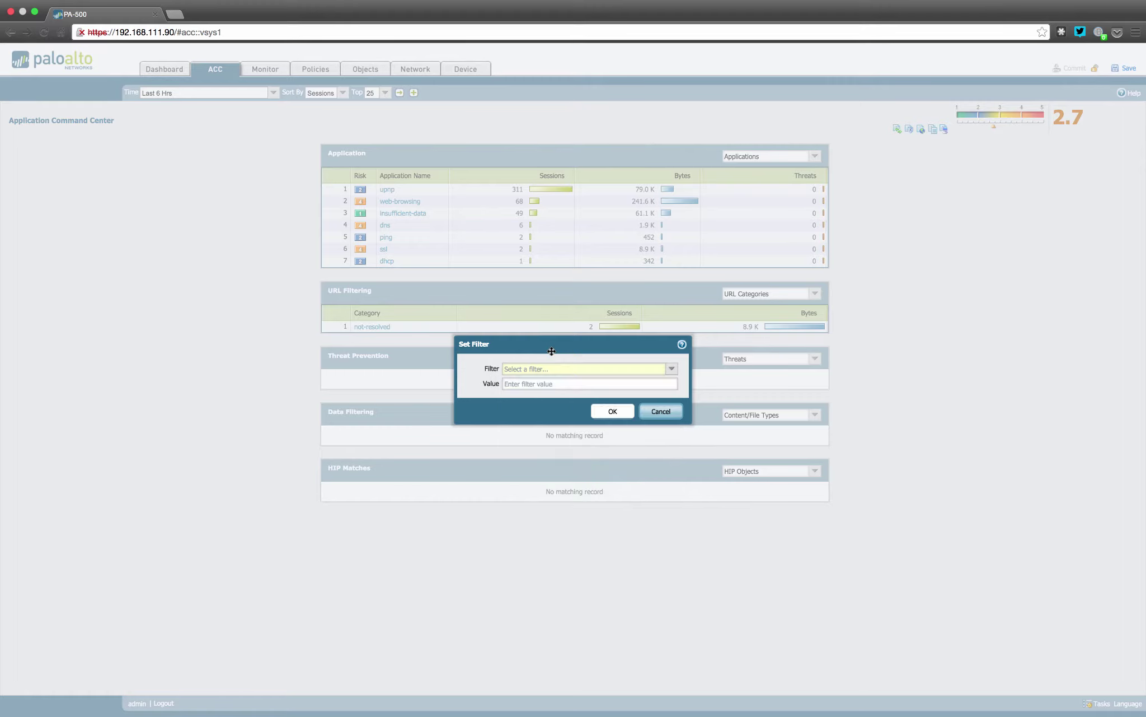
Cancel the filter, drill into ping, and narrow it to destination 192.168.111.254
left_click(660, 412)
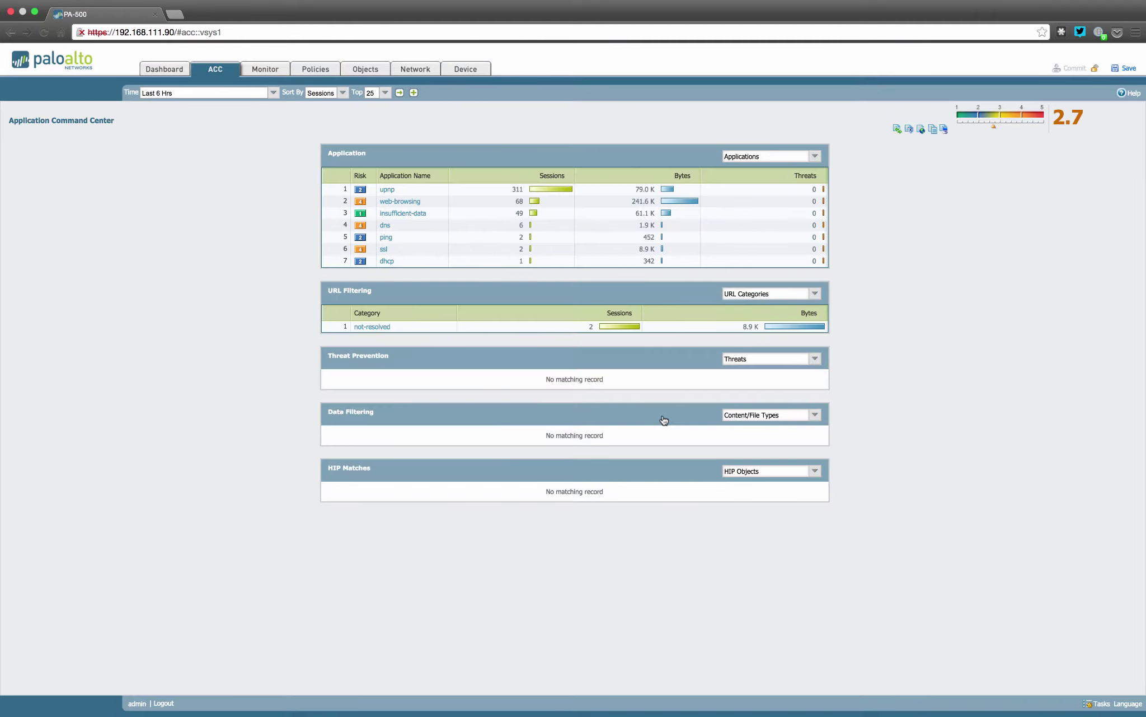
left_click(385, 237)
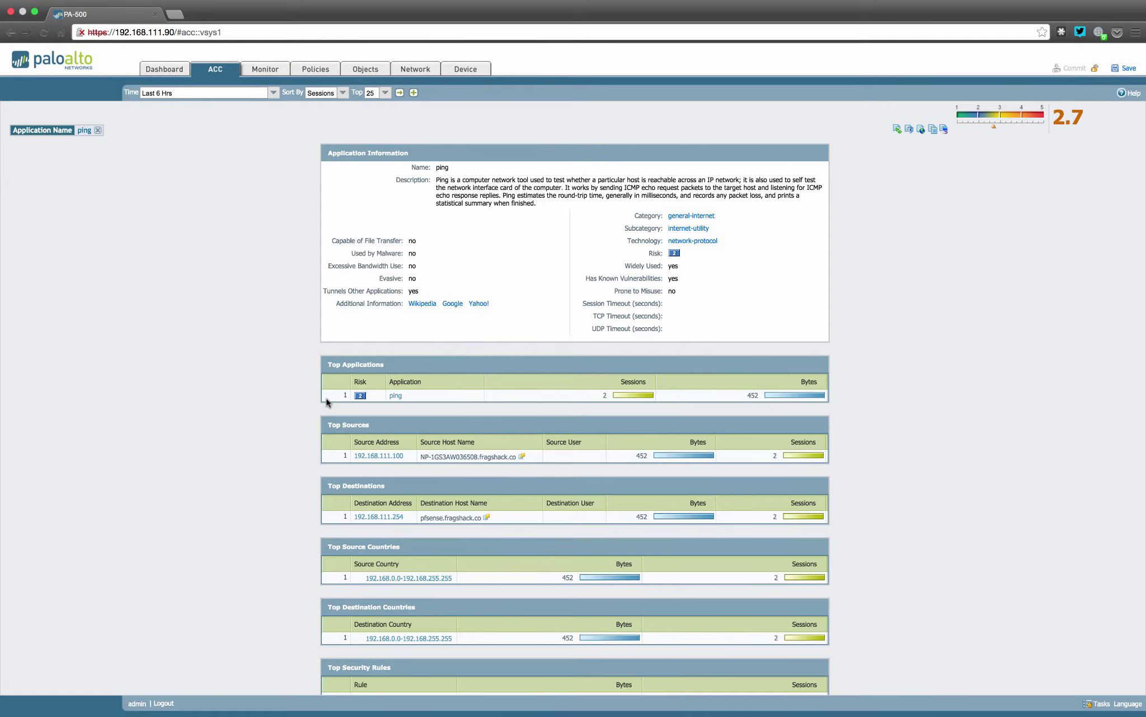
scroll(251, 544, "down", 5)
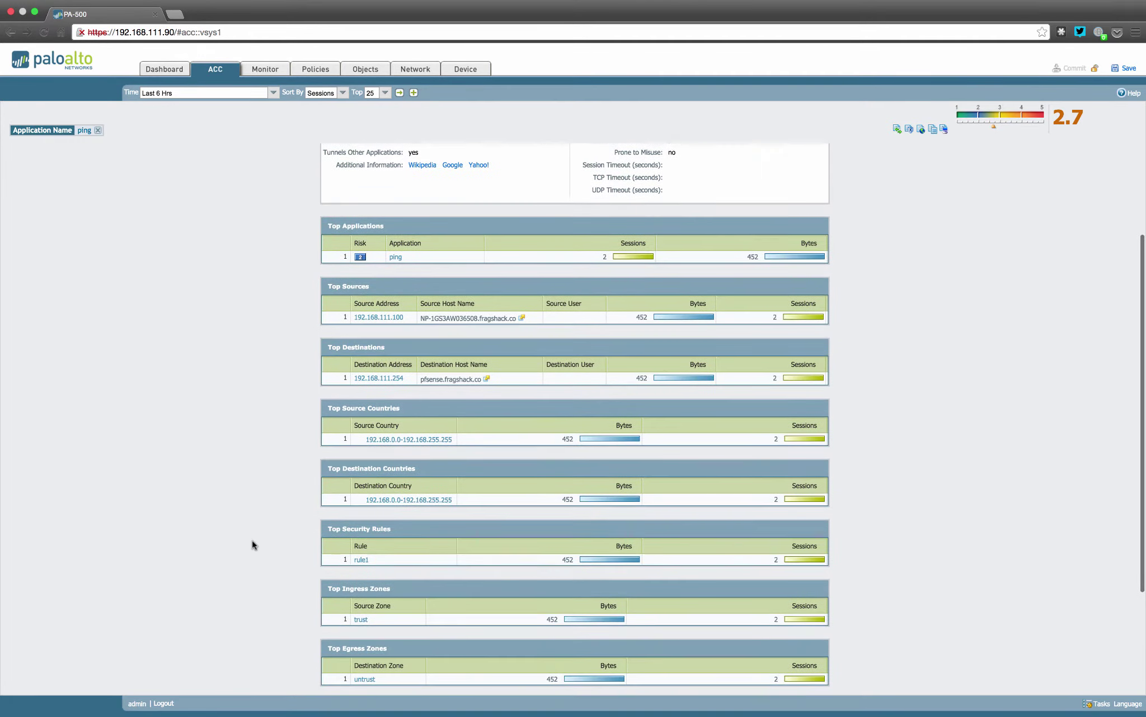
scroll(252, 545, "down", 3)
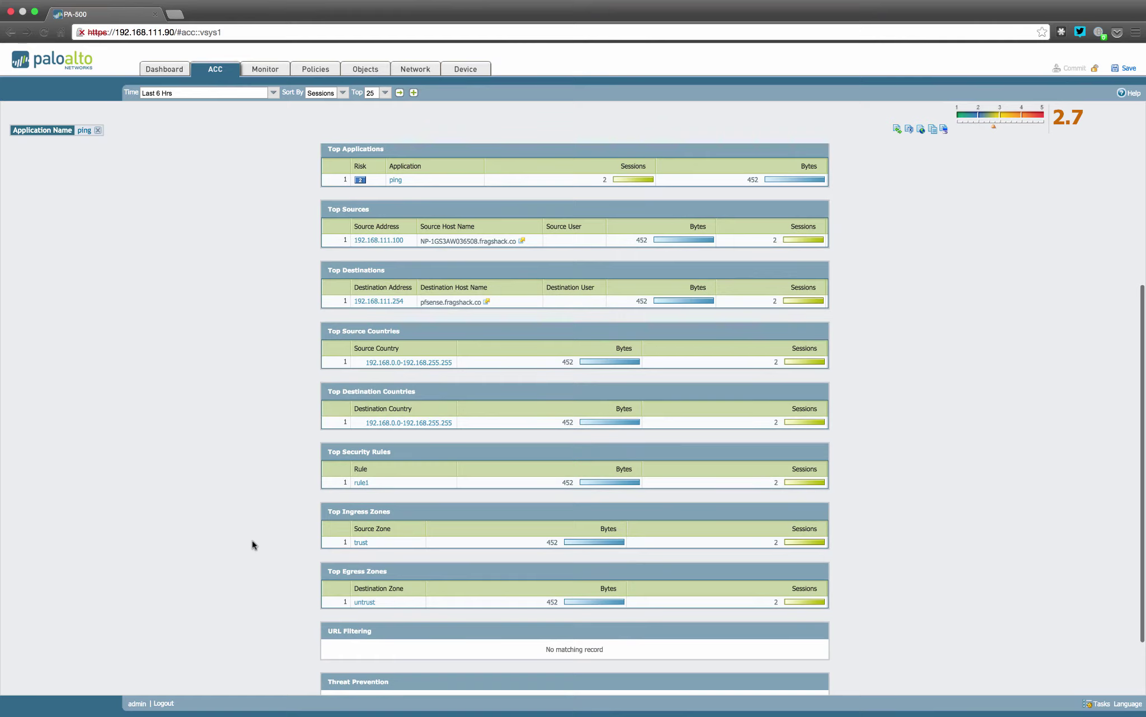
scroll(252, 544, "down", 3)
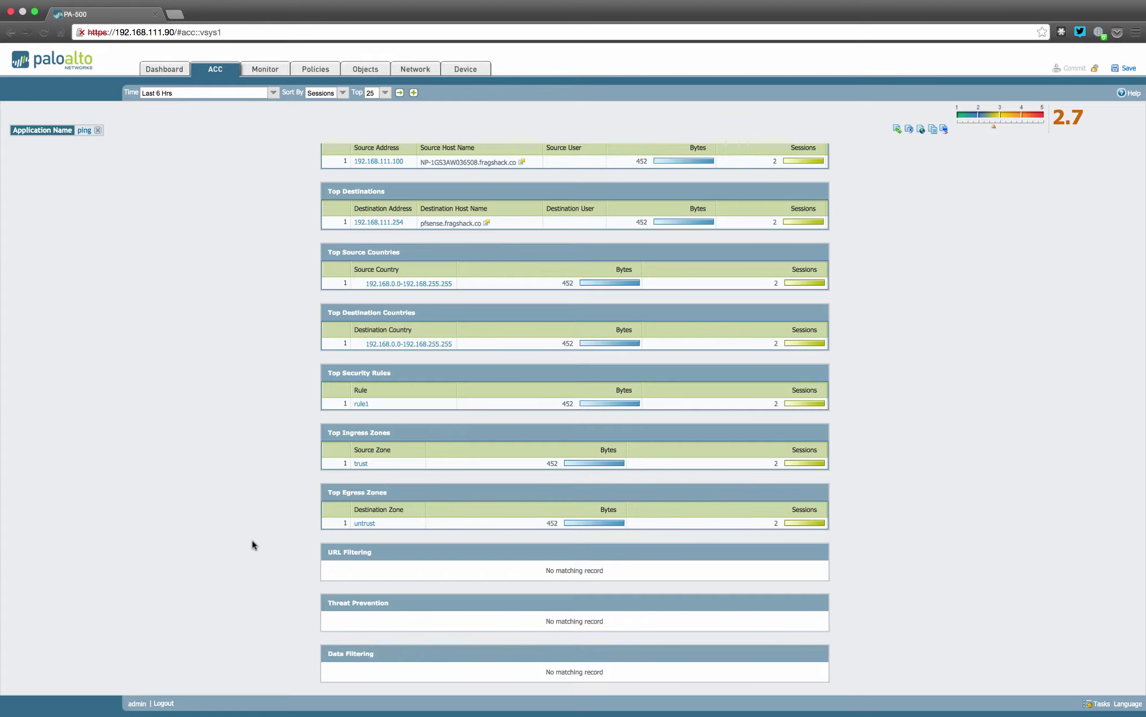
scroll(252, 544, "up", 5)
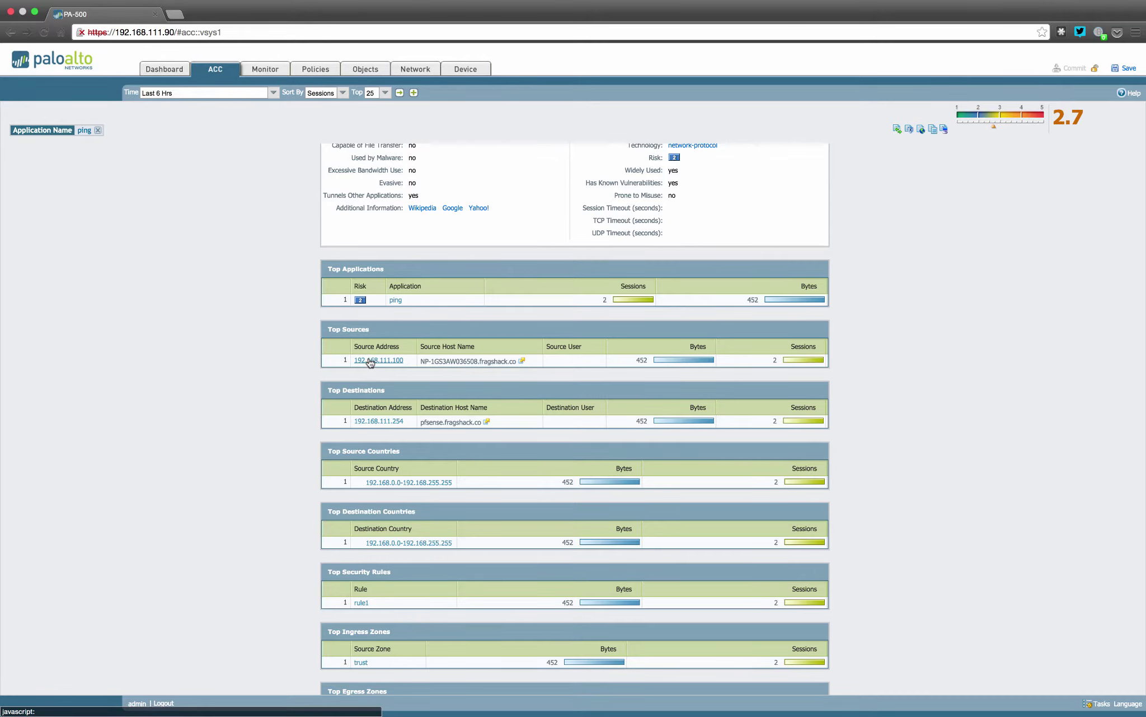
left_click(371, 422)
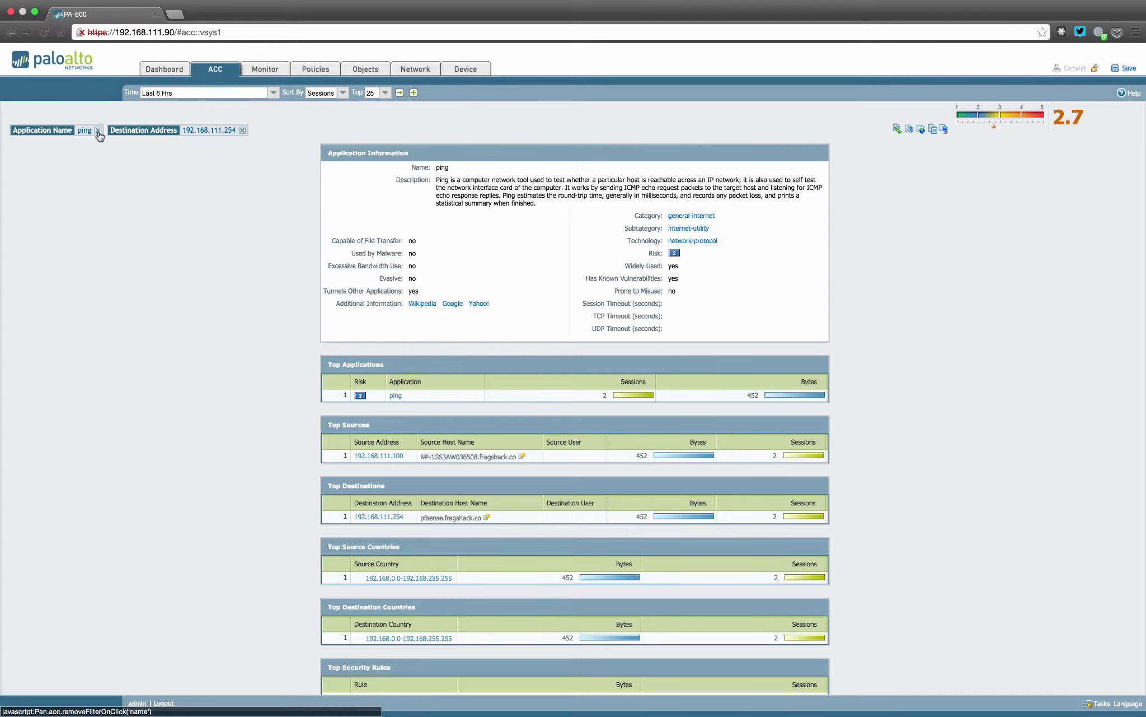
Remove the ping, source 192.168.111.100 and destination filters, then view the Monitor traffic log
left_click(98, 130)
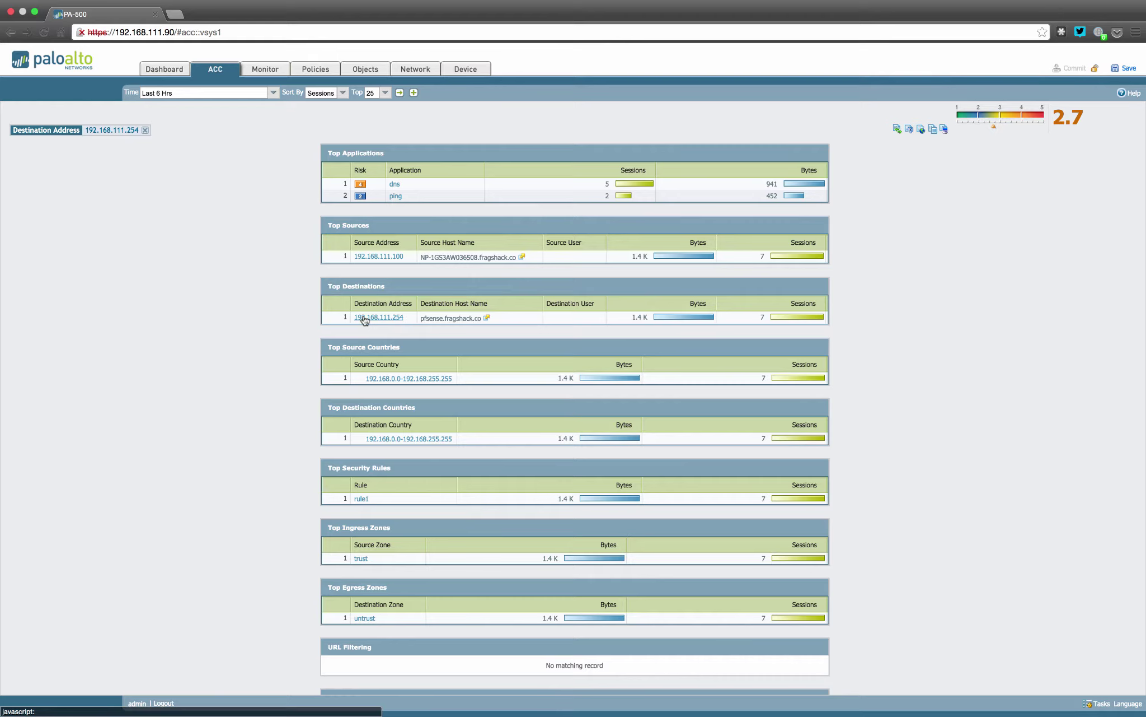
left_click(376, 257)
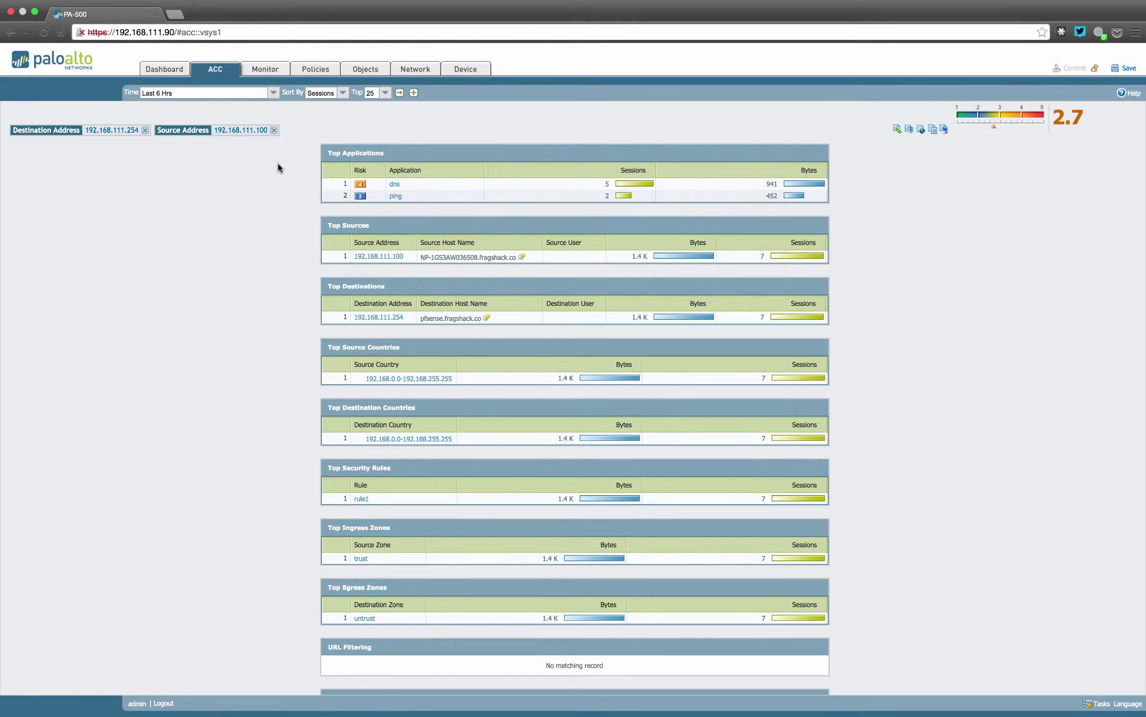
left_click(274, 130)
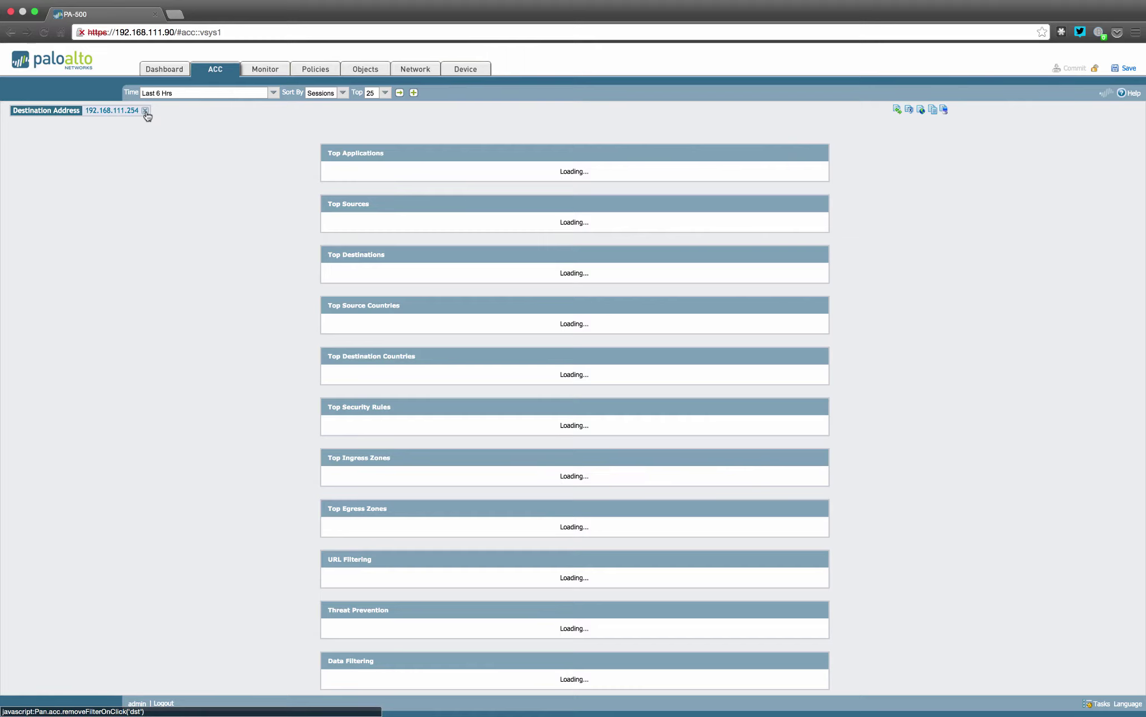
left_click(145, 112)
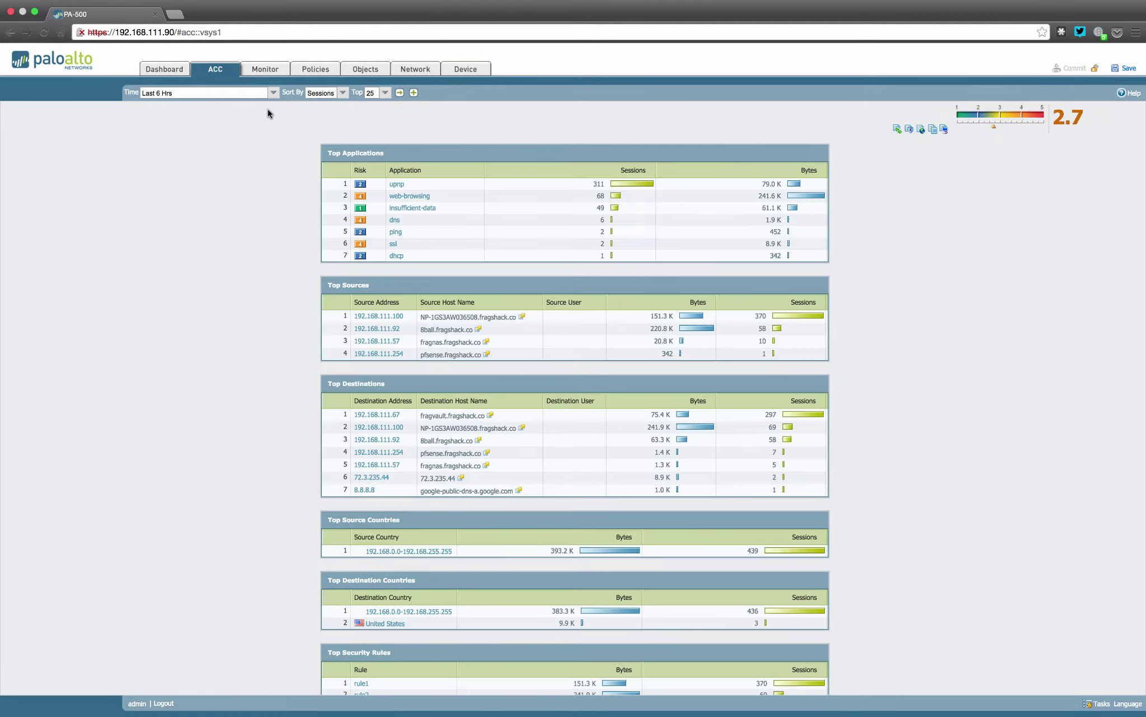
left_click(267, 69)
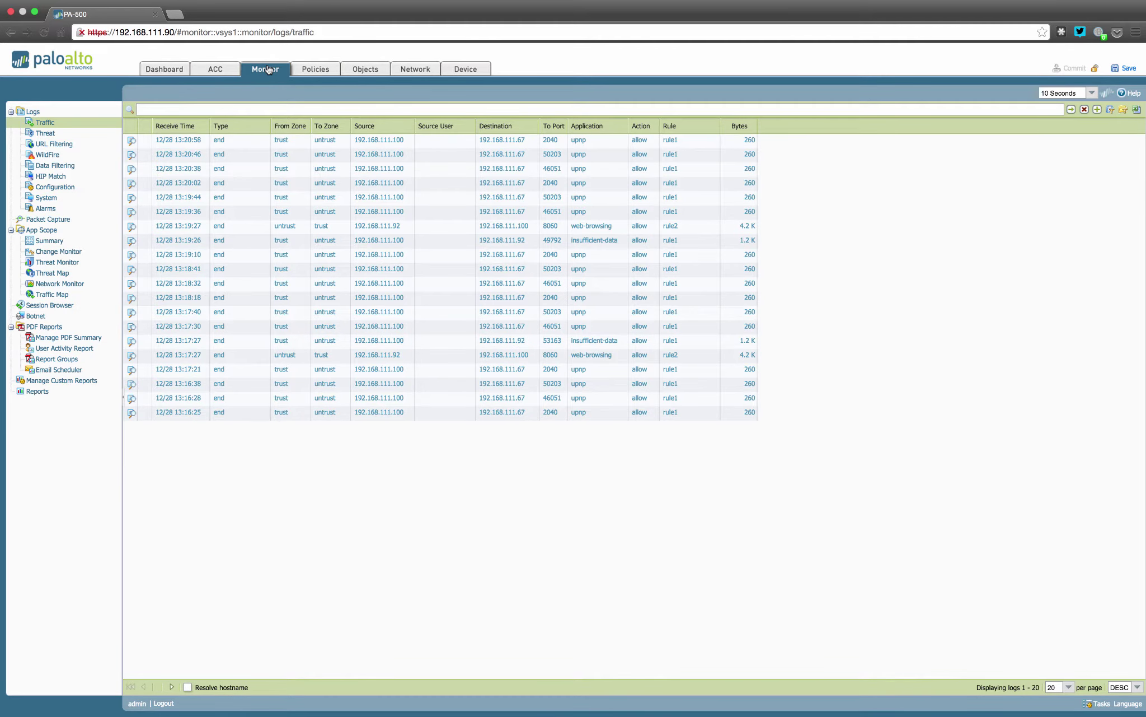
Check the log refresh interval options and refresh the traffic log
left_click(1093, 93)
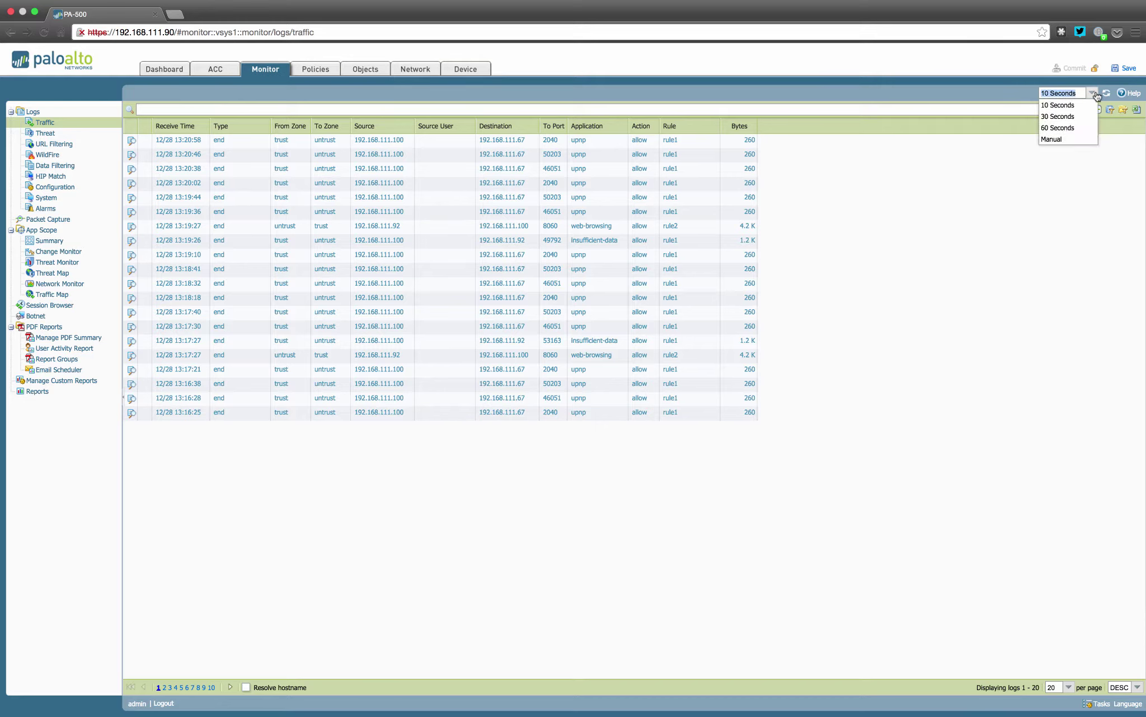
left_click(1092, 93)
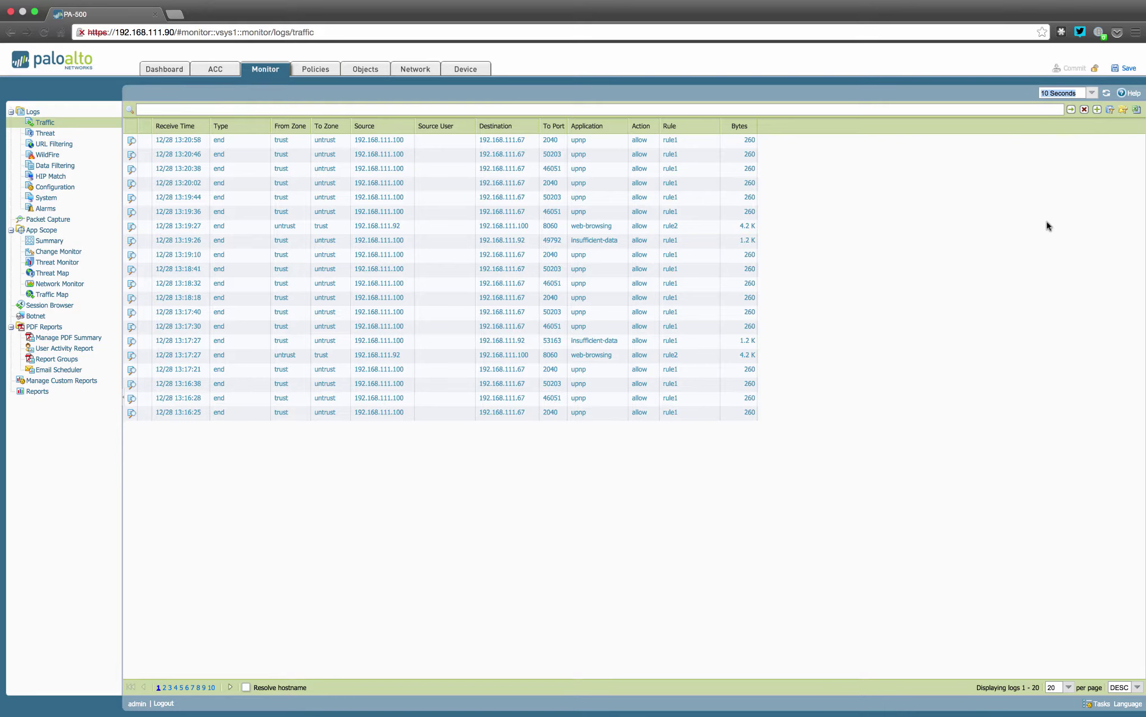
left_click(1111, 93)
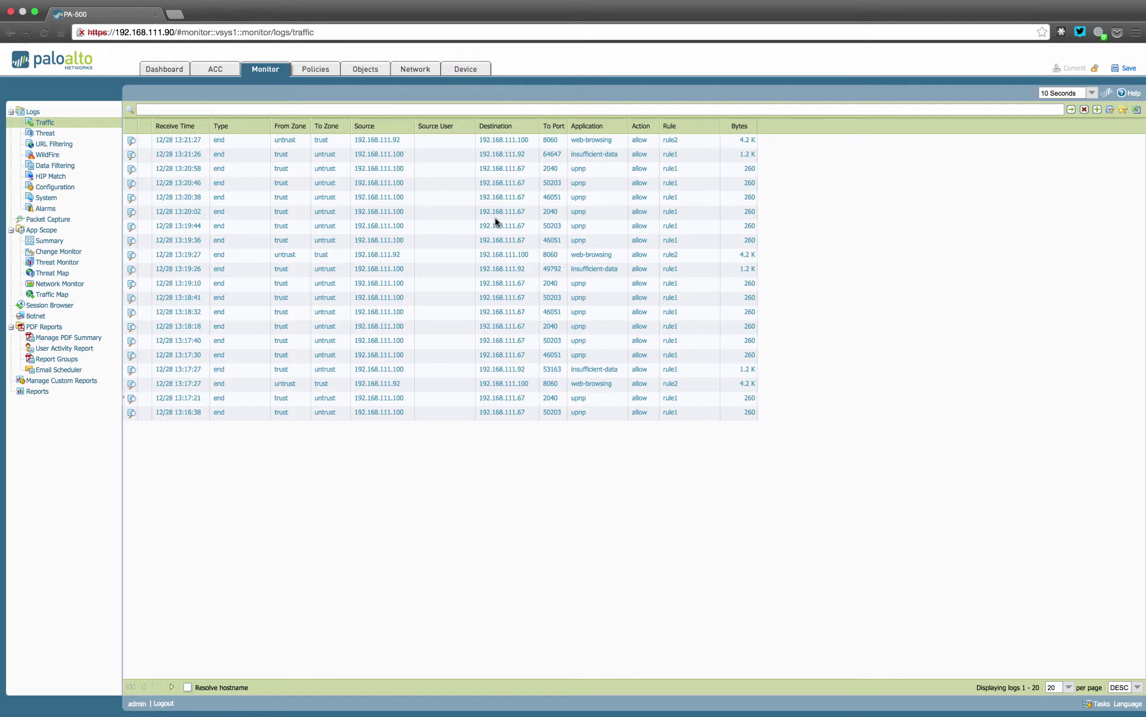
Filter the traffic log by the upnp application and try resolving hostnames
left_click(580, 200)
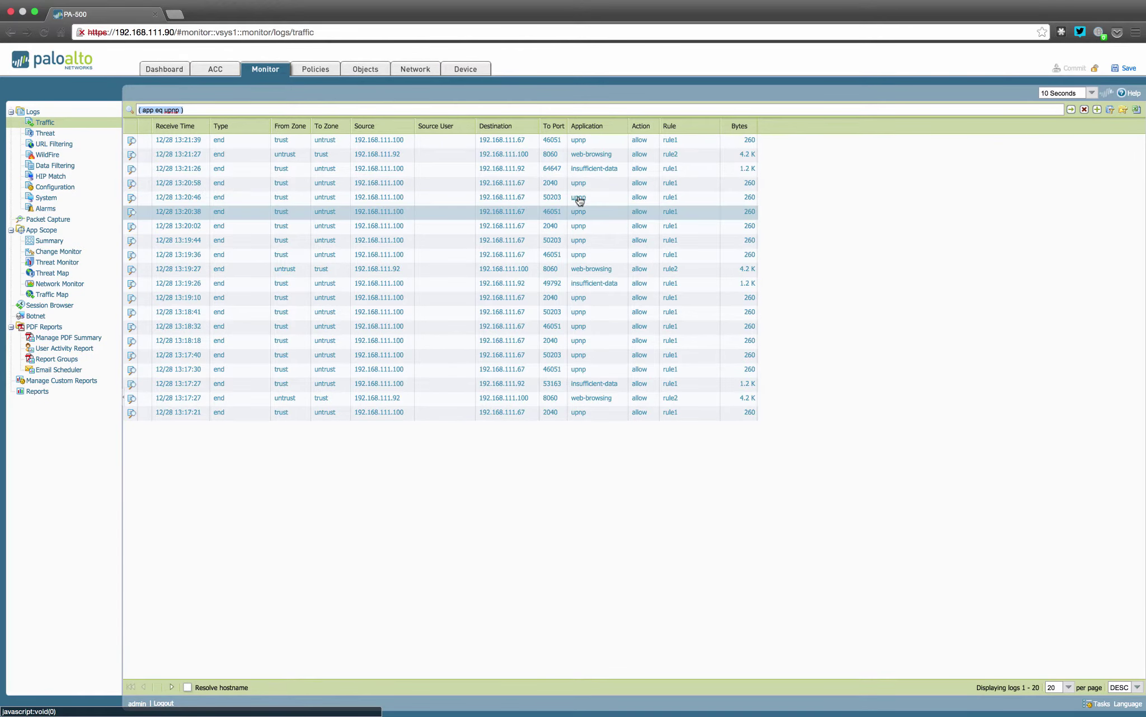
left_click(1071, 111)
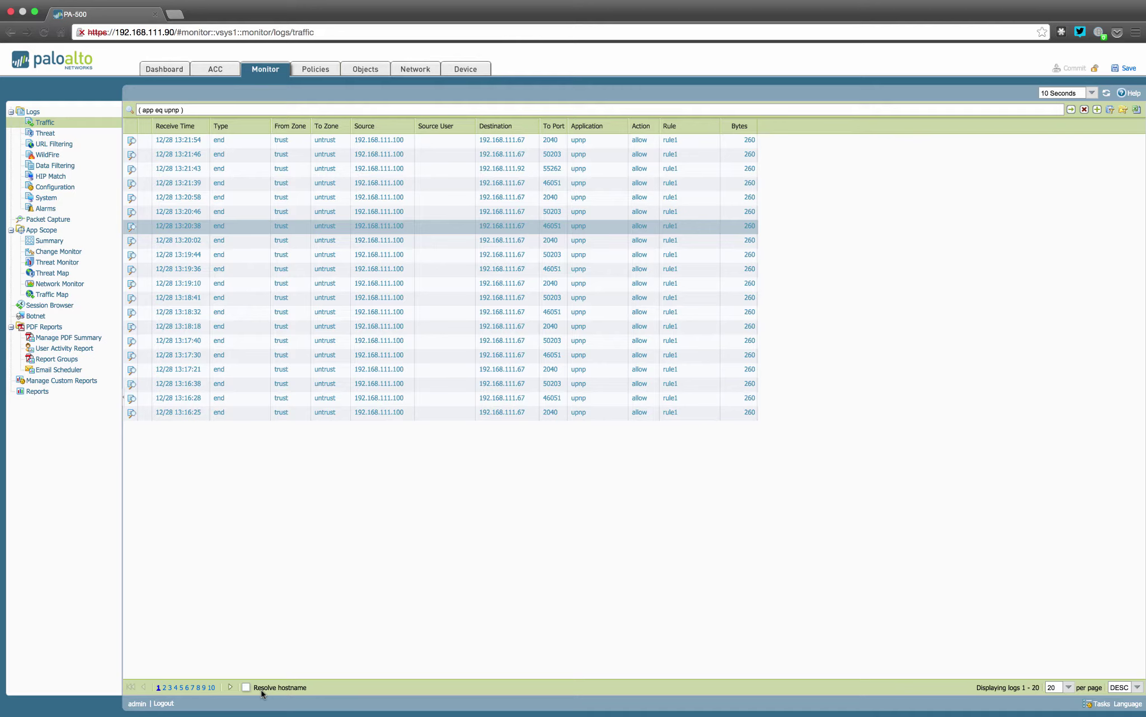
left_click(245, 690)
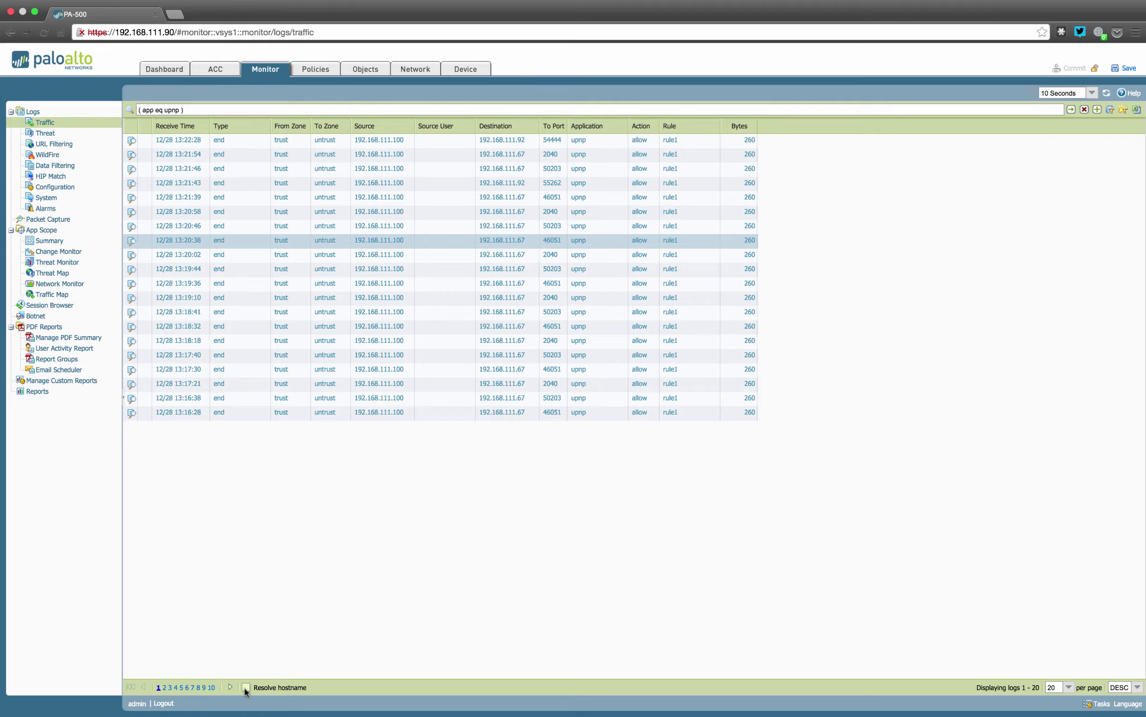
Add source 192.168.111.100 to the filter, delete the upnp condition, and apply it
left_click(399, 248)
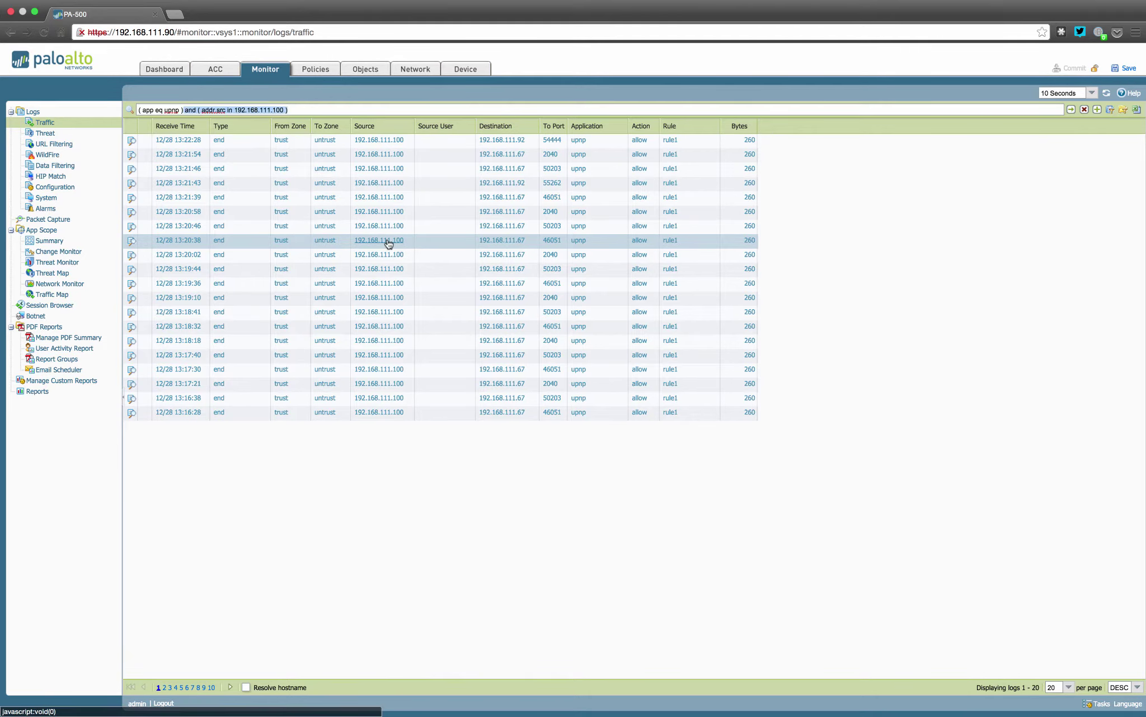
left_click(201, 109)
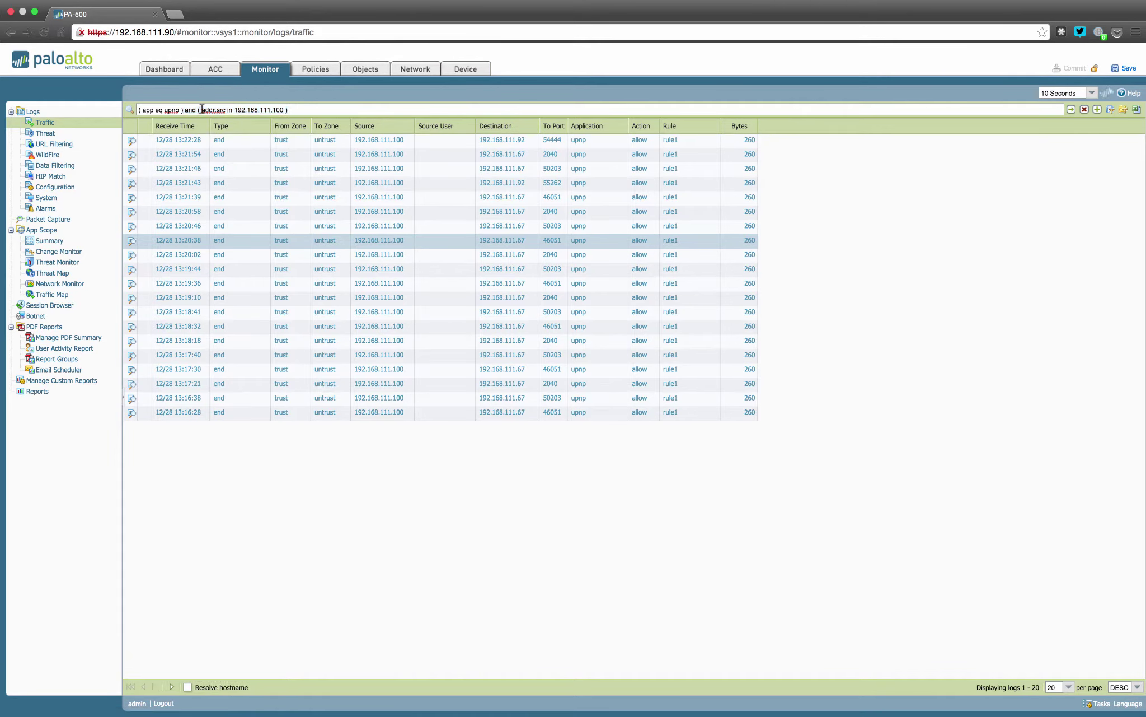
left_click_drag(201, 110, 147, 97)
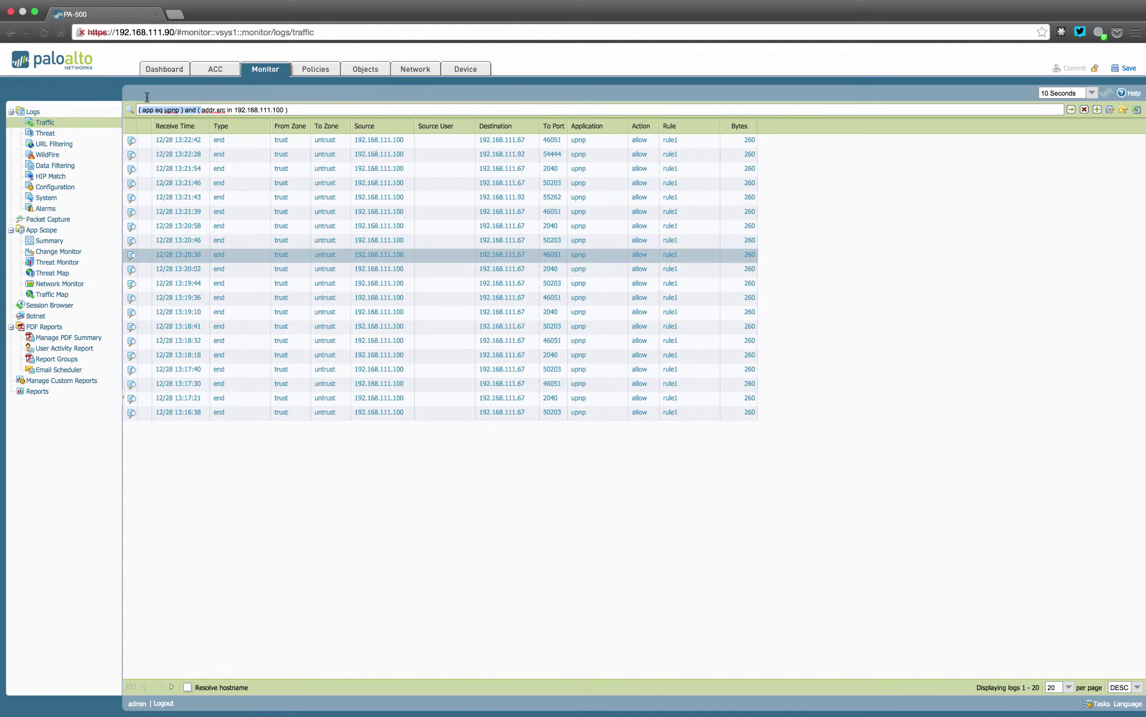
left_click(198, 110)
left_click_drag(198, 110, 139, 110)
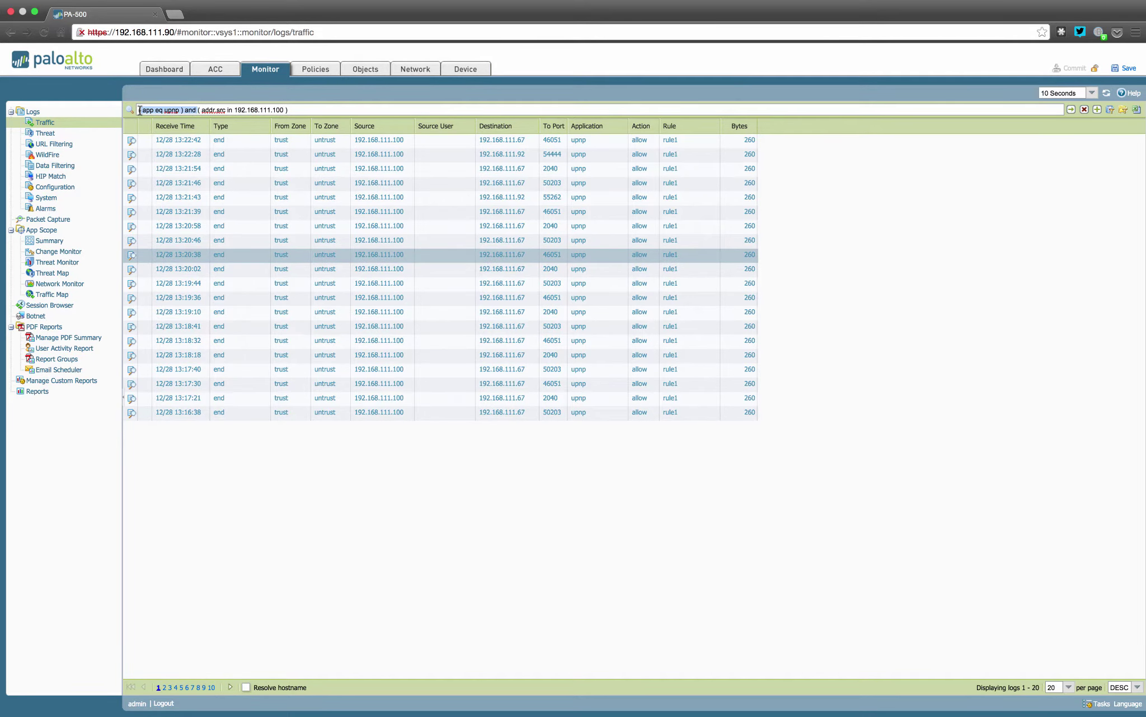
key("BackSpace")
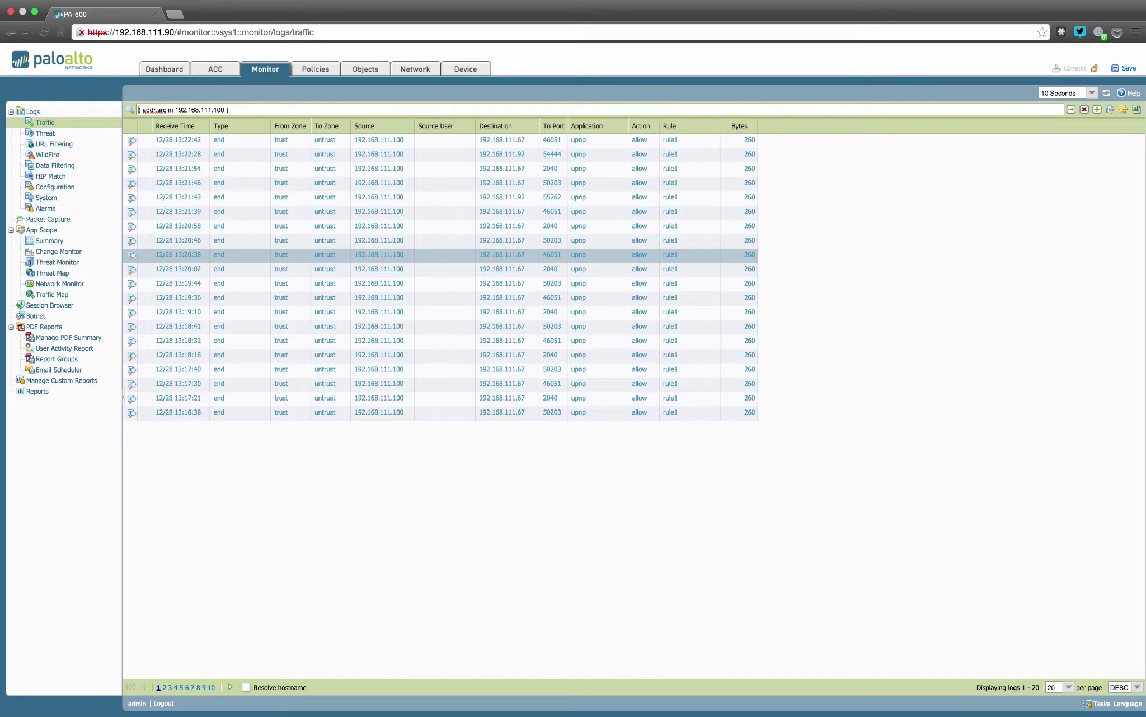
key("Return")
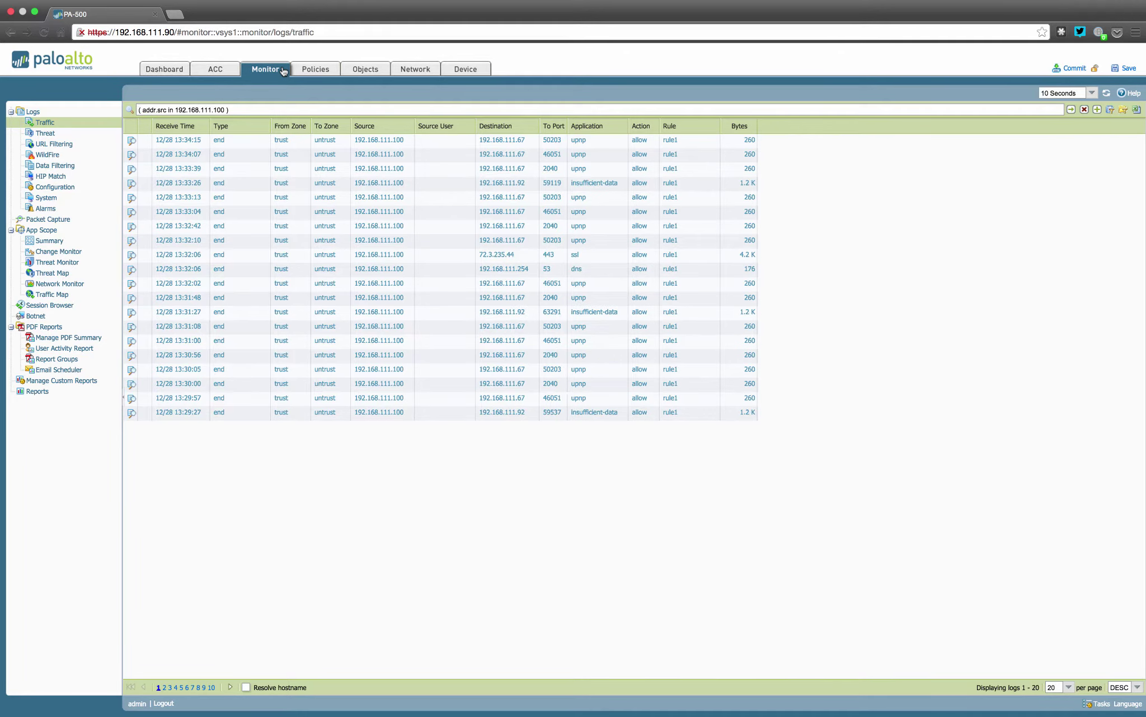
Open rule1 from the Security rulebase under Policies
left_click(307, 69)
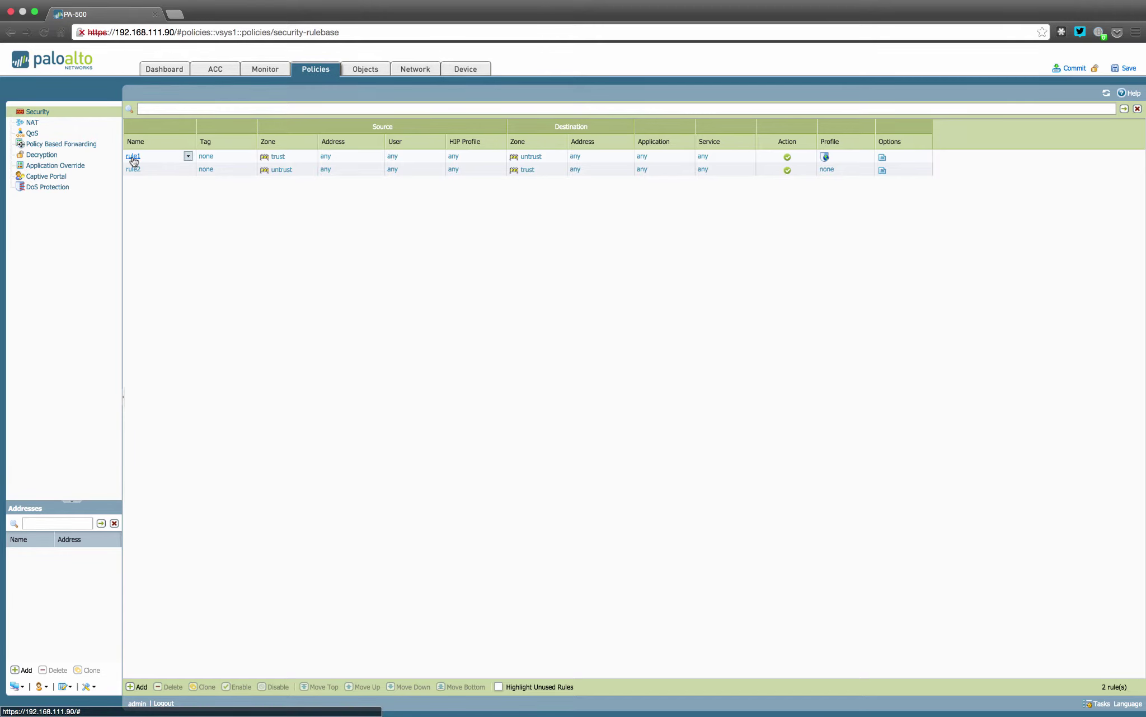
left_click(133, 157)
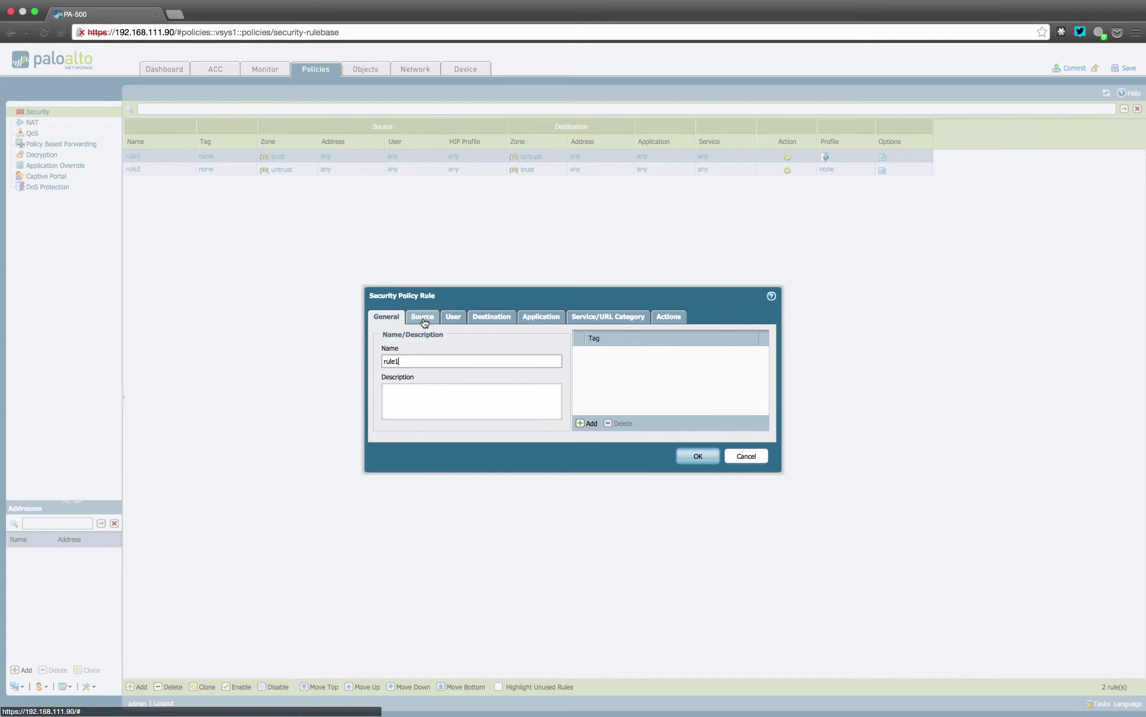
Go through rule1's Source, User, Destination, Application and Service/URL Category tabs, leaving application any
left_click(423, 317)
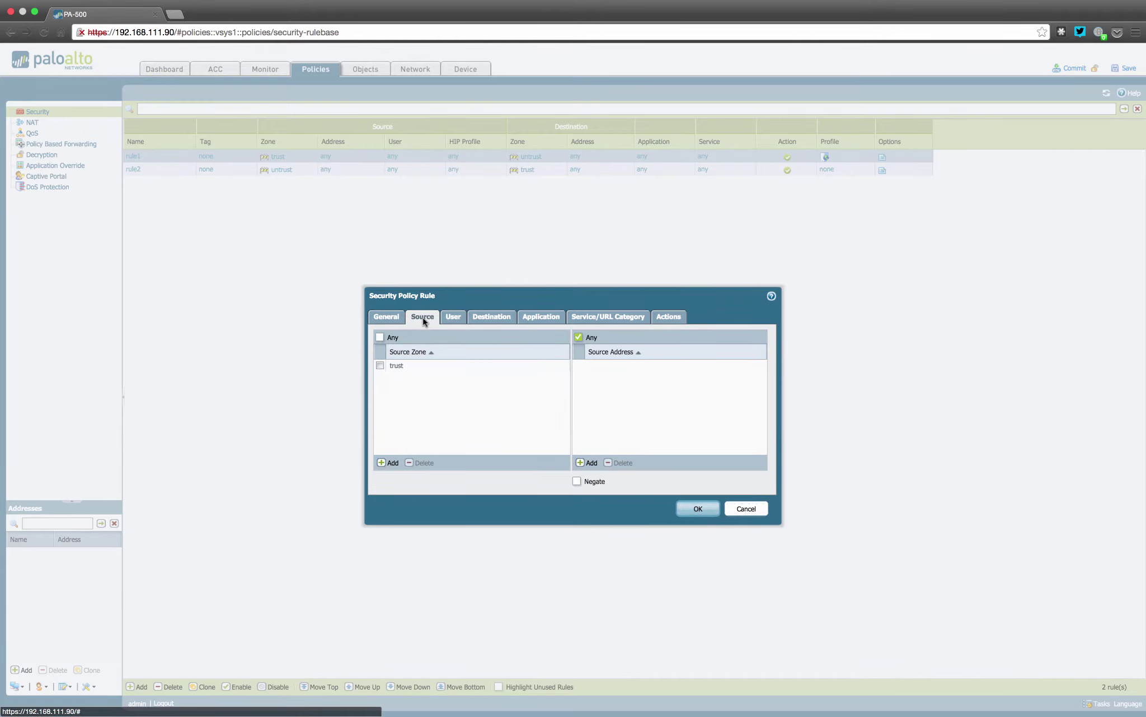
left_click(389, 463)
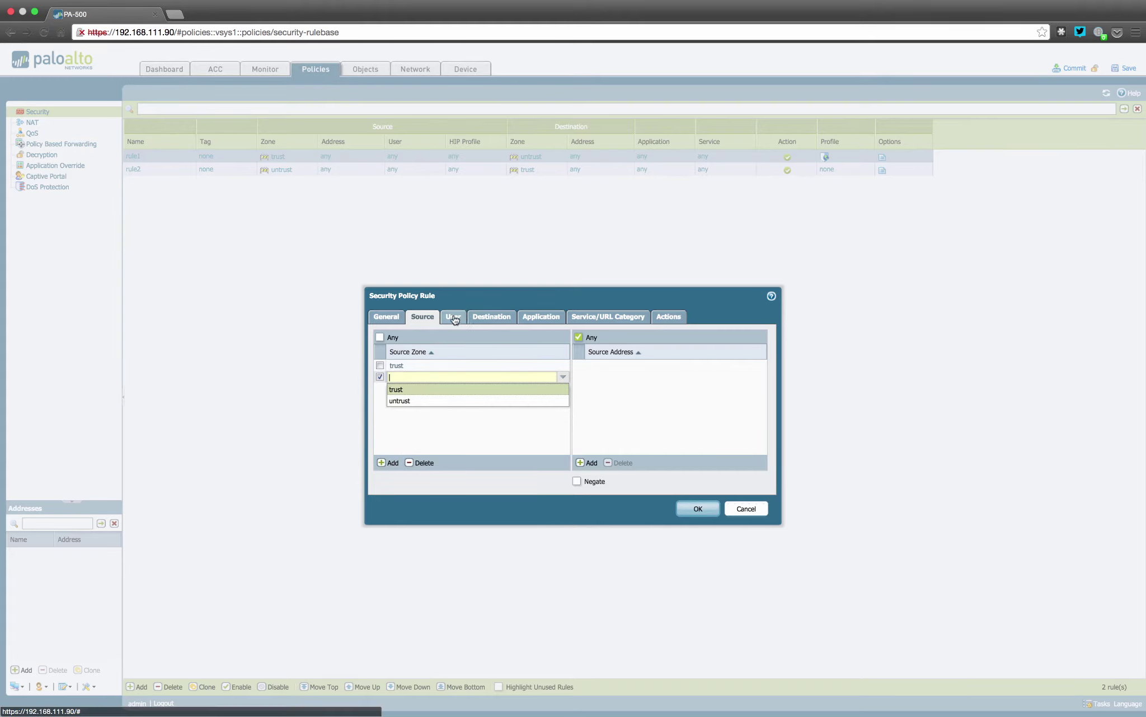
left_click(453, 318)
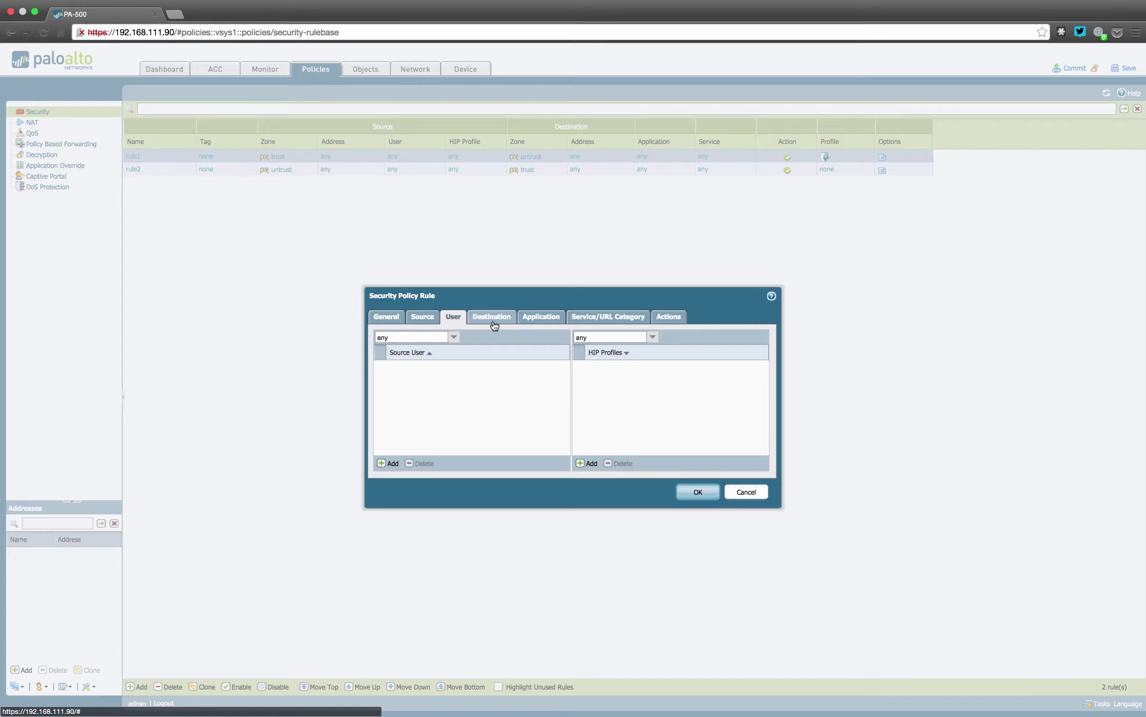
left_click(492, 318)
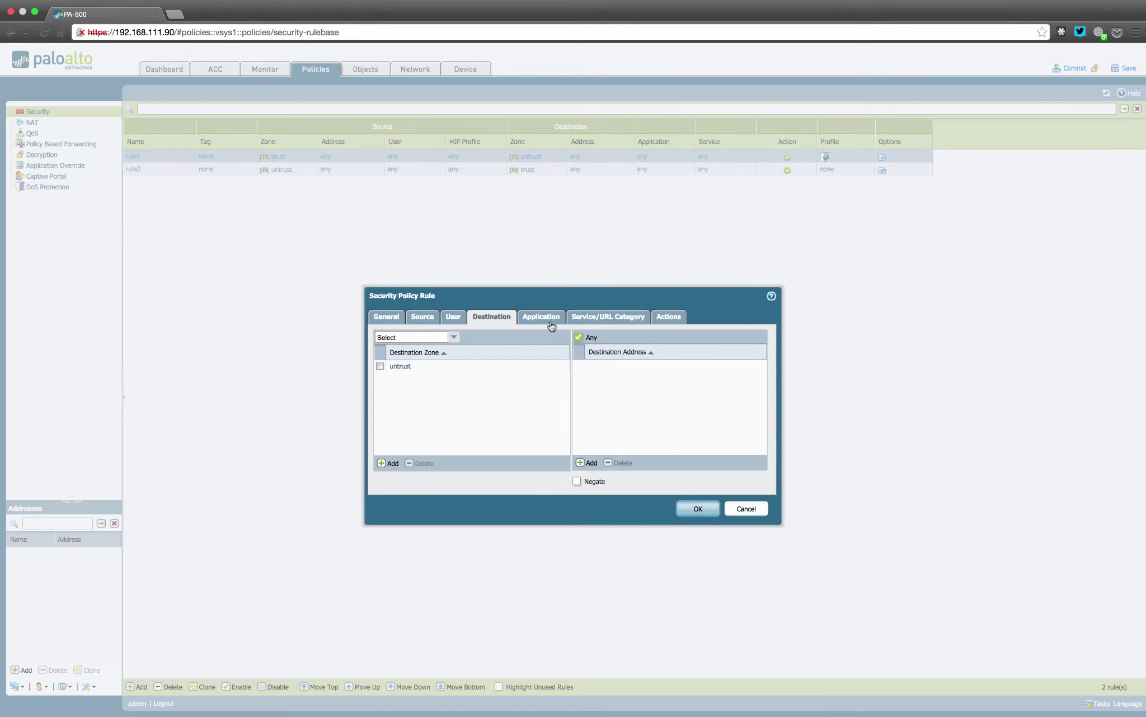
left_click(548, 319)
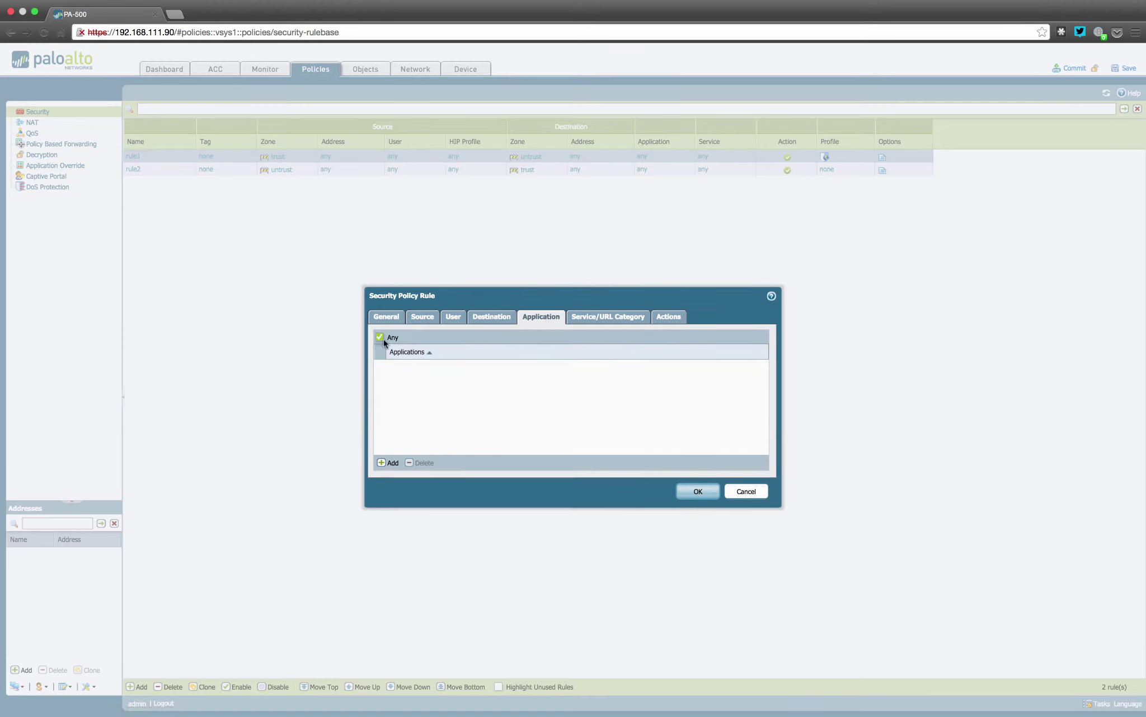
left_click(392, 463)
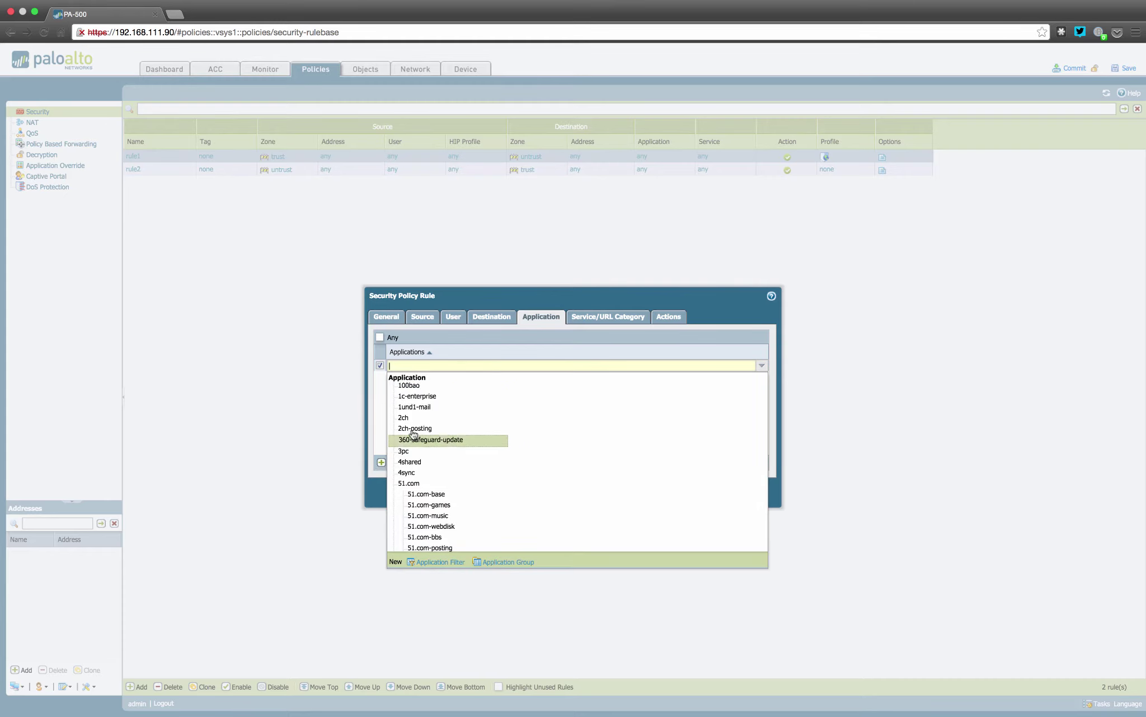
left_click(384, 435)
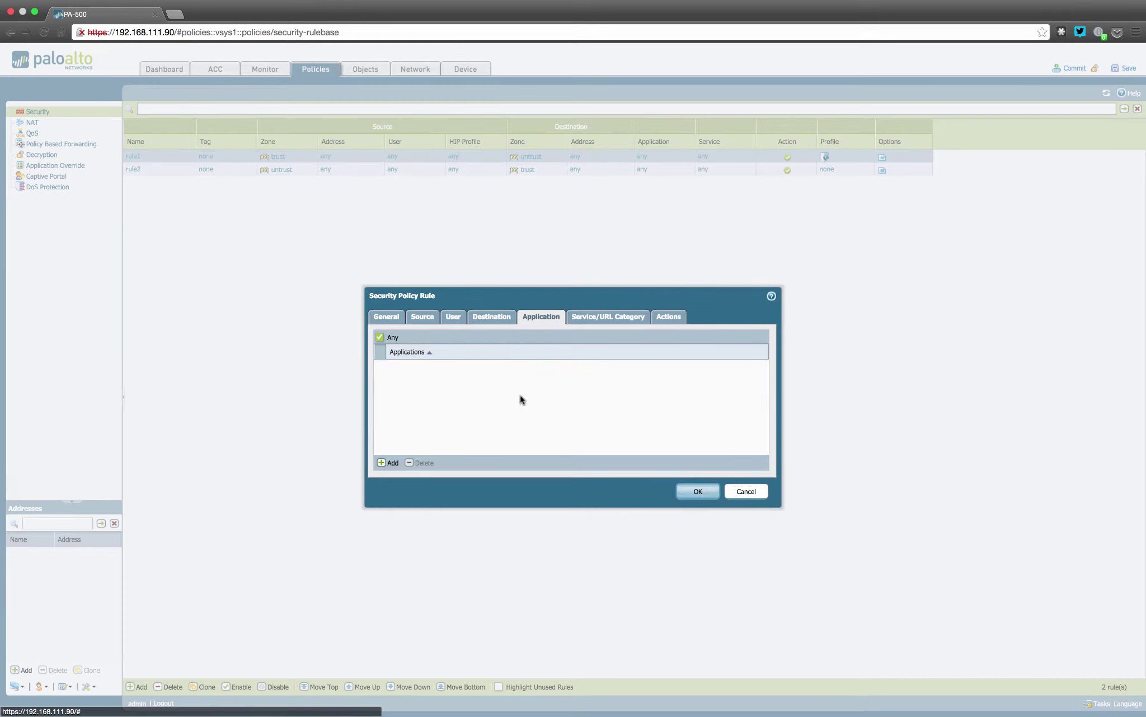
left_click(608, 318)
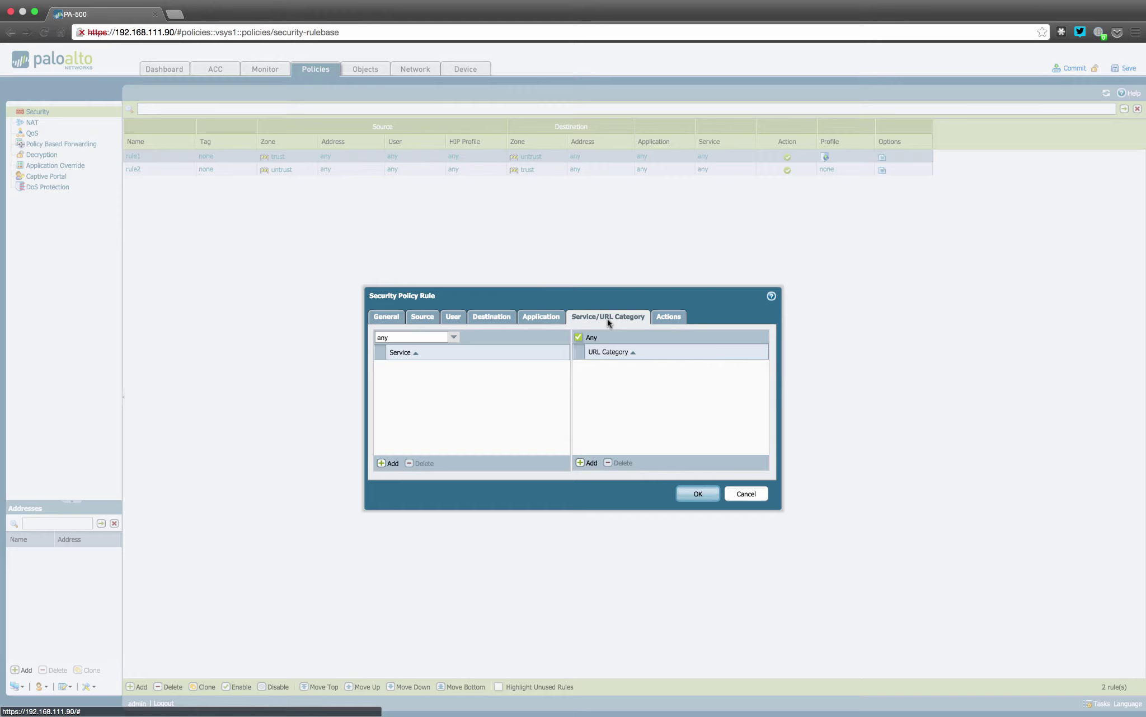
Review rule1's Allow action and profile settings, then save the rule
left_click(668, 320)
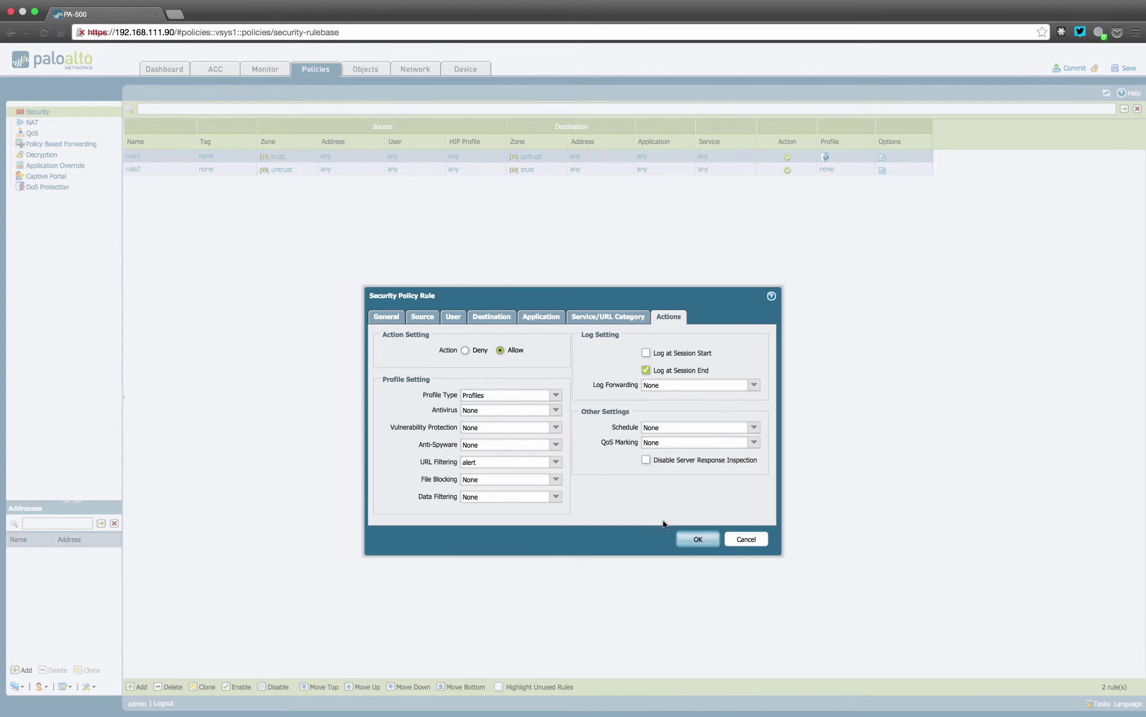
left_click(699, 539)
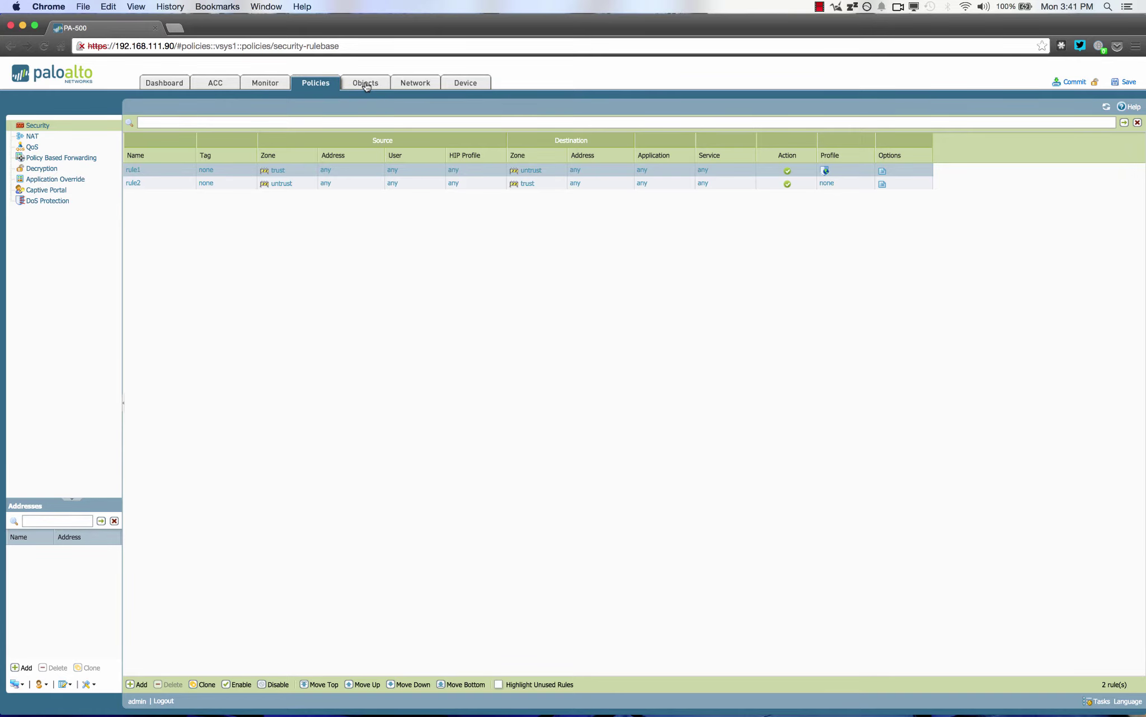
Go to Objects > Addresses and start a new address object
left_click(366, 83)
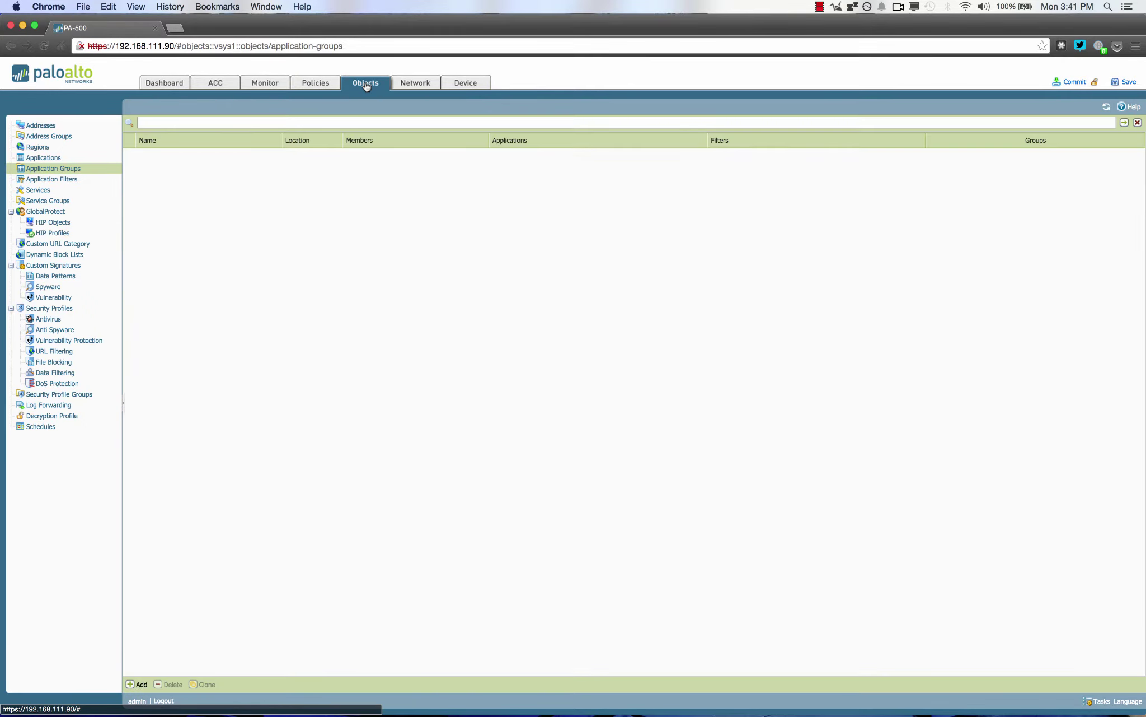
left_click(42, 127)
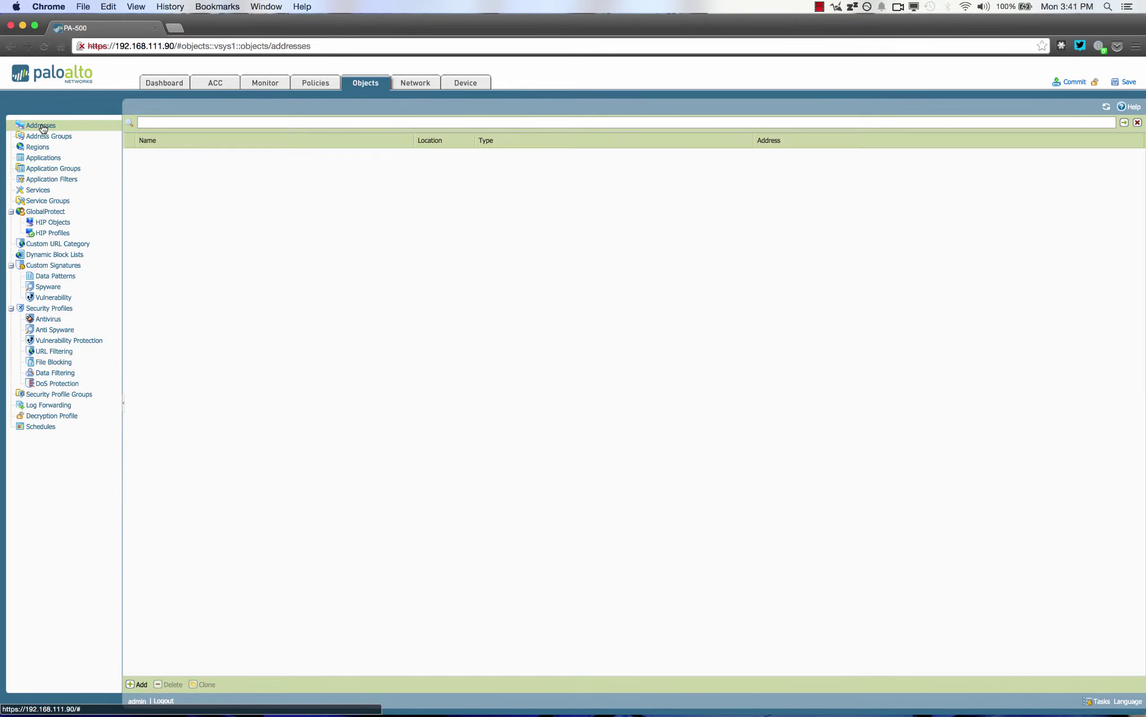
left_click(140, 684)
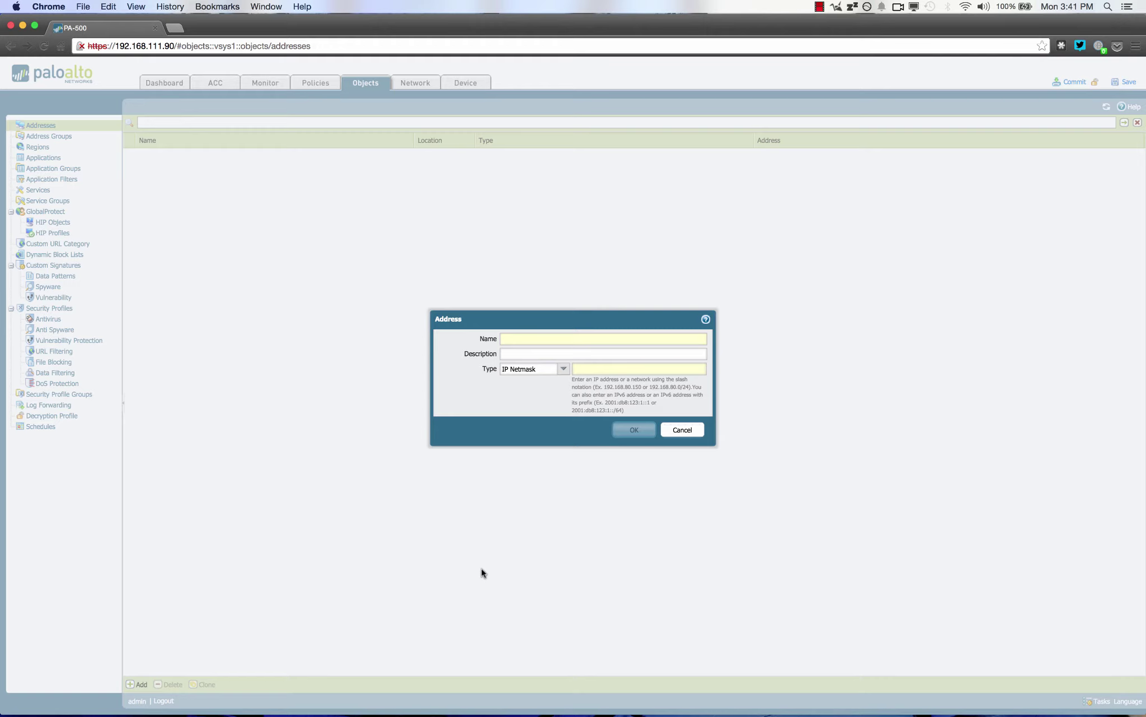
Create address www-192.168.1.20, IP Netmask 192.168.1.20, with description 'main www'
type("www")
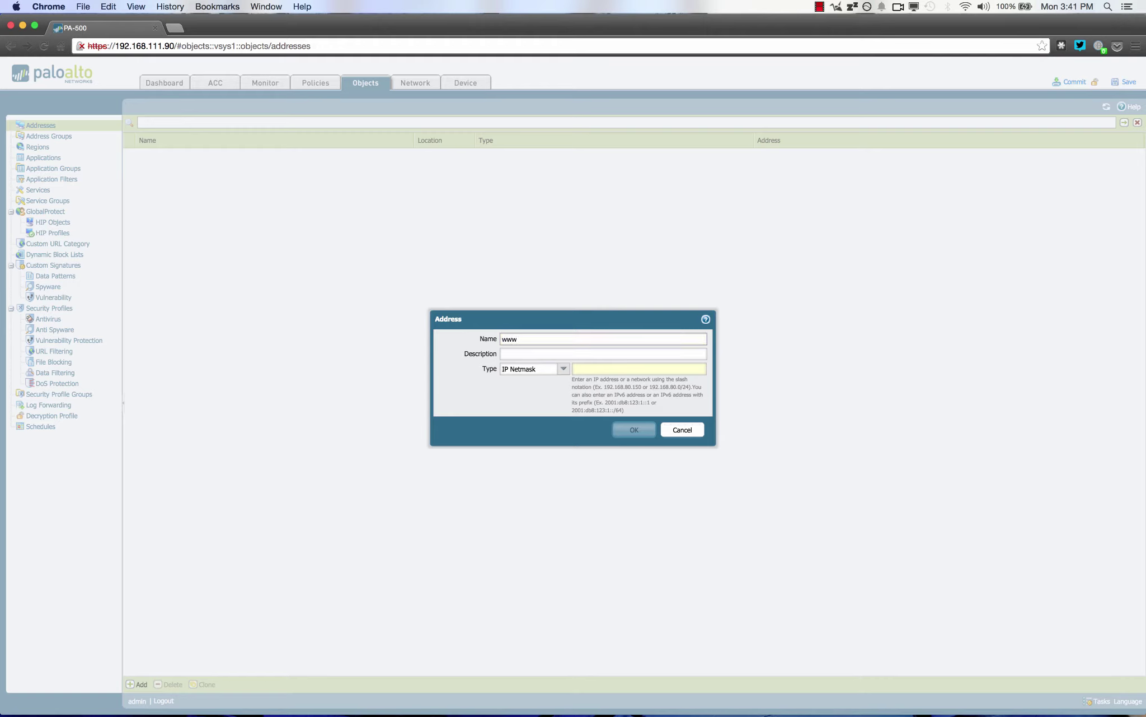
type("-192.168.1.20")
left_click(568, 375)
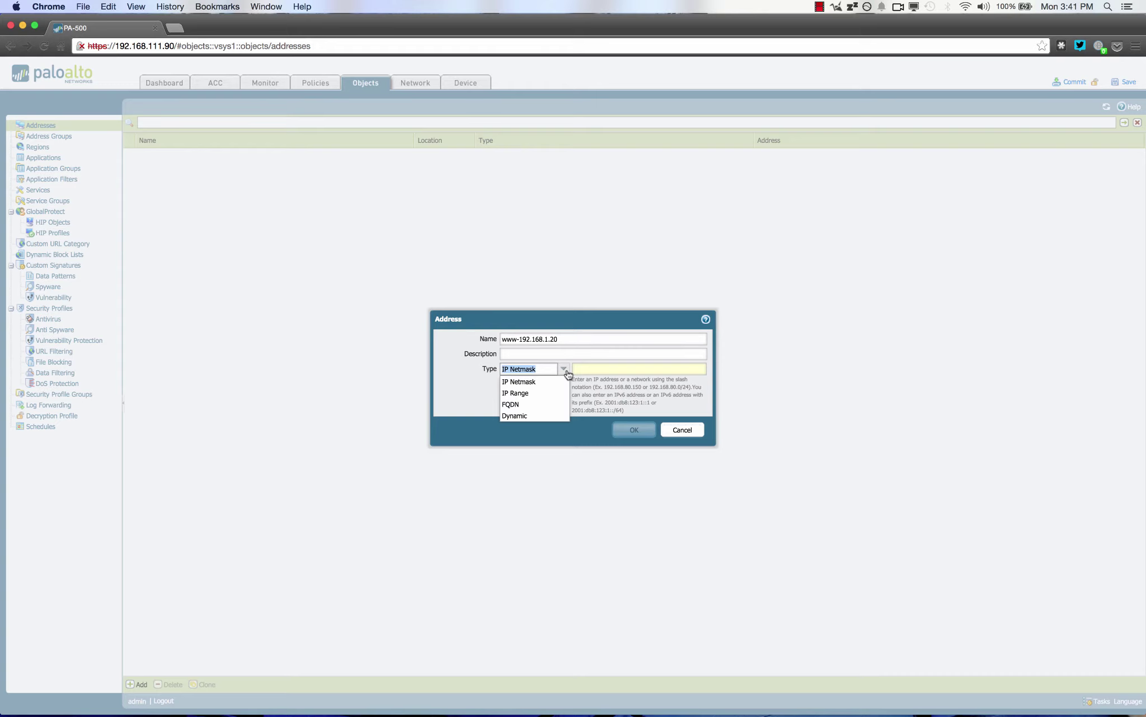
left_click(584, 369)
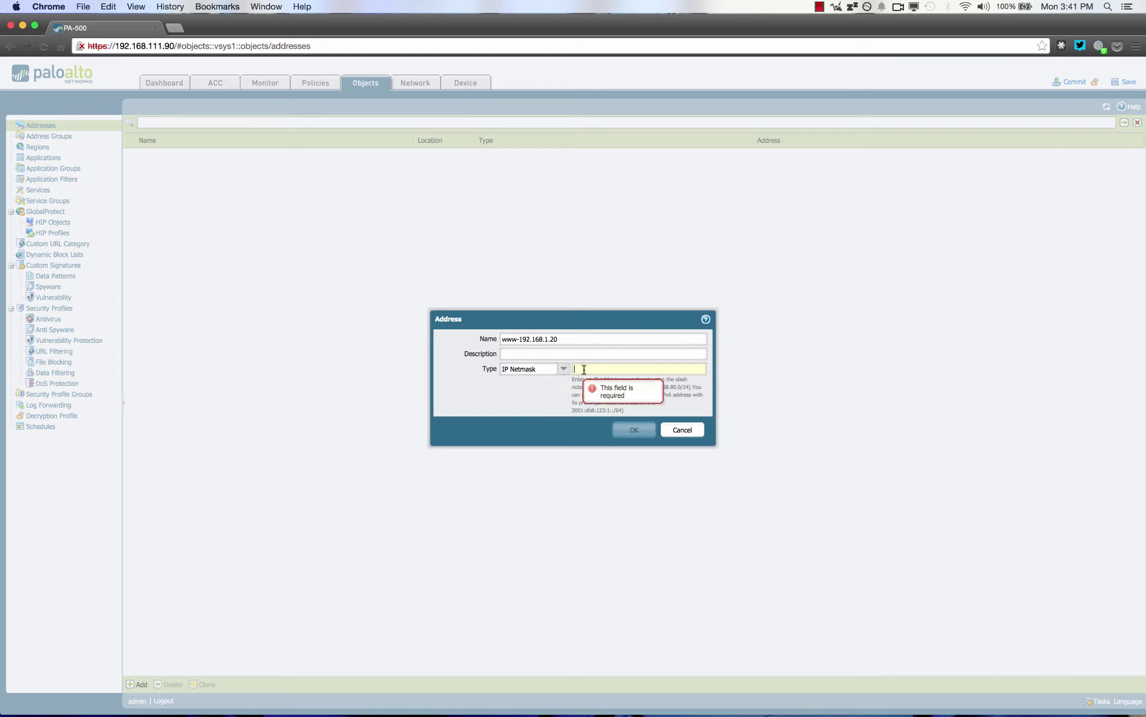
type("192.16")
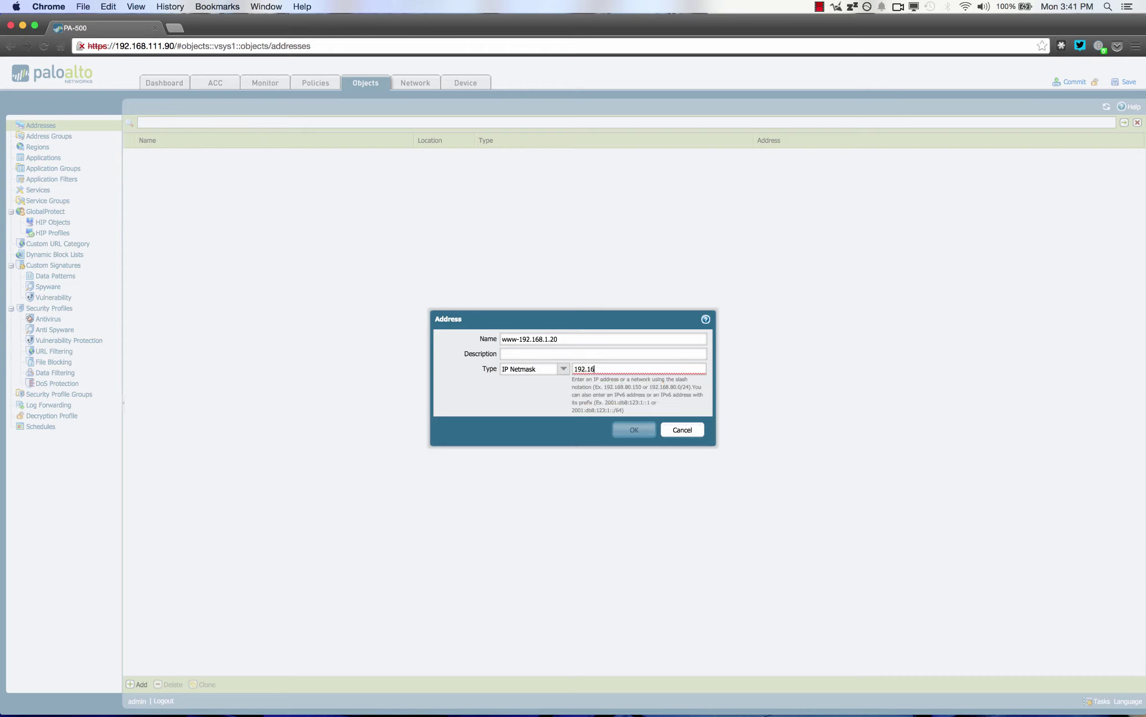
type("8.1.20")
left_click(554, 353)
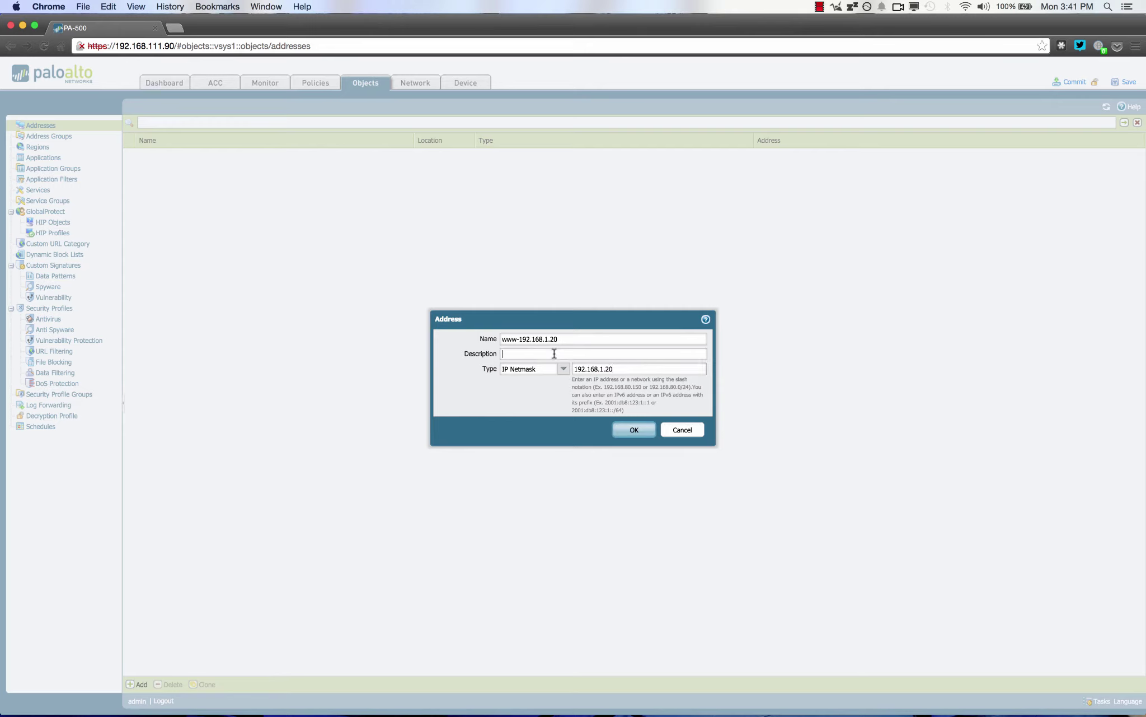
type("main www")
left_click(627, 434)
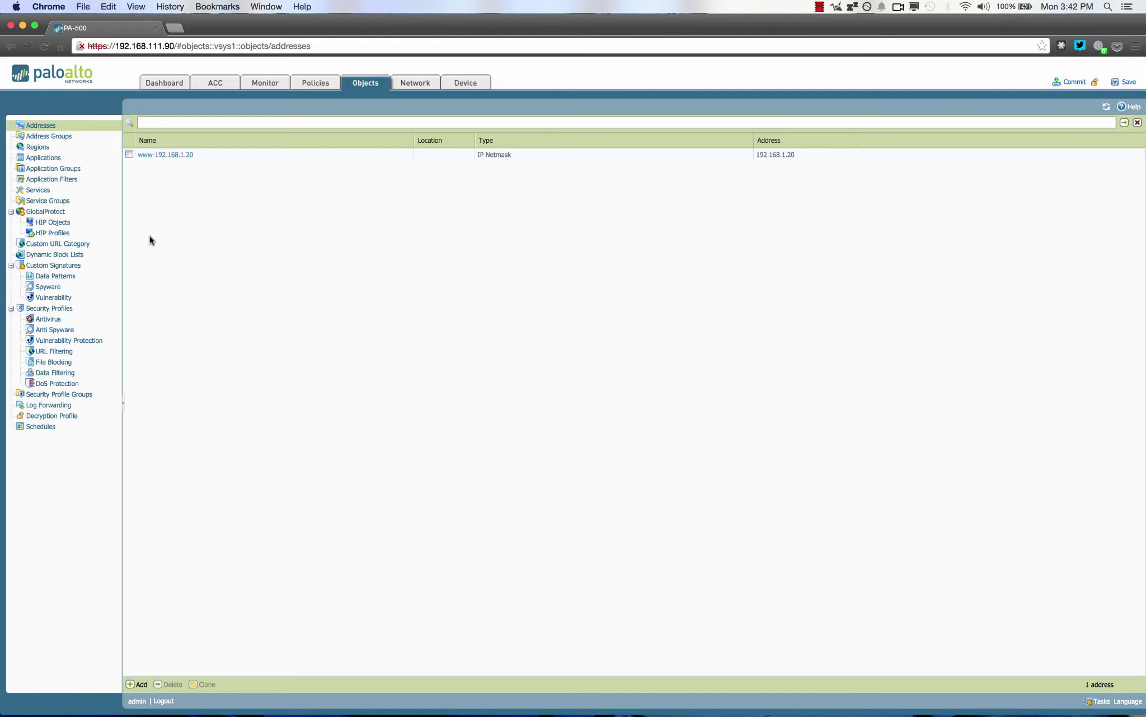
Start address group 'www' with member www-192.168.1.20 and add a second member row
left_click(73, 142)
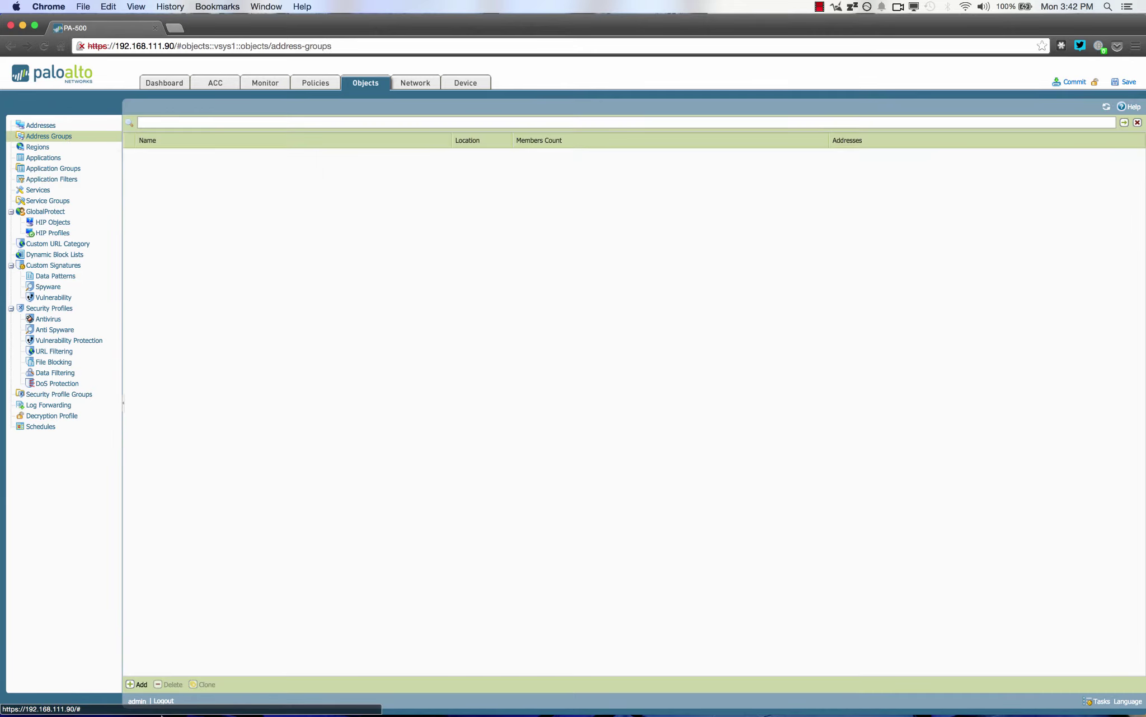
left_click(140, 683)
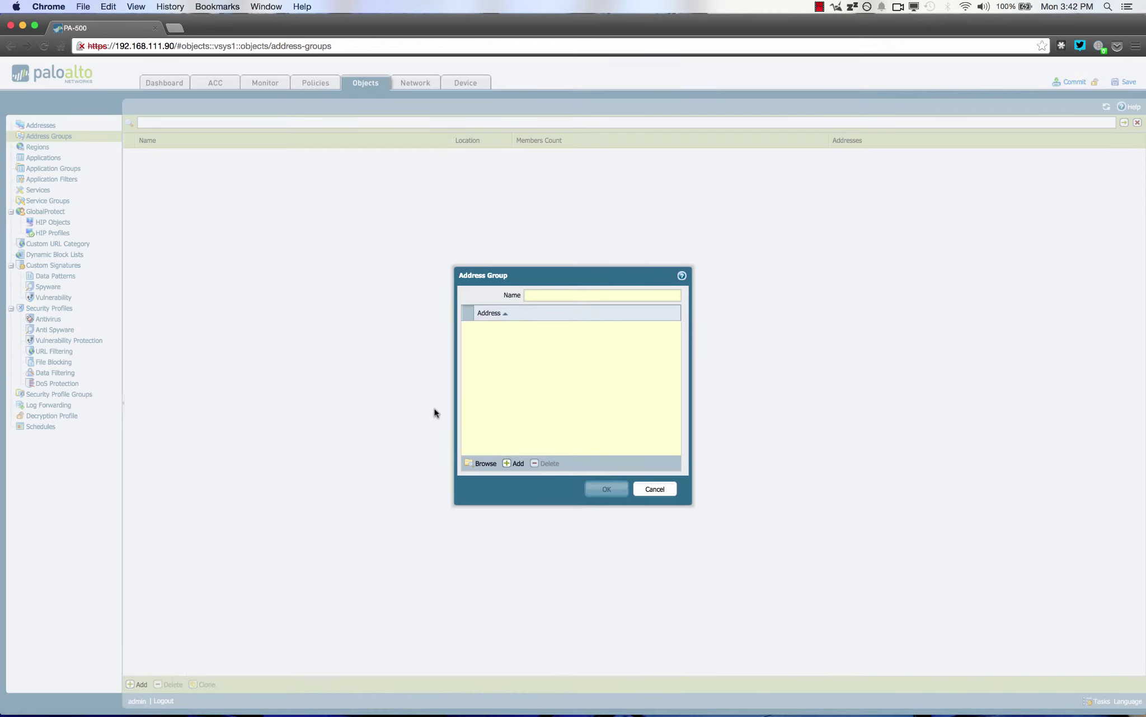
type("www")
left_click(517, 464)
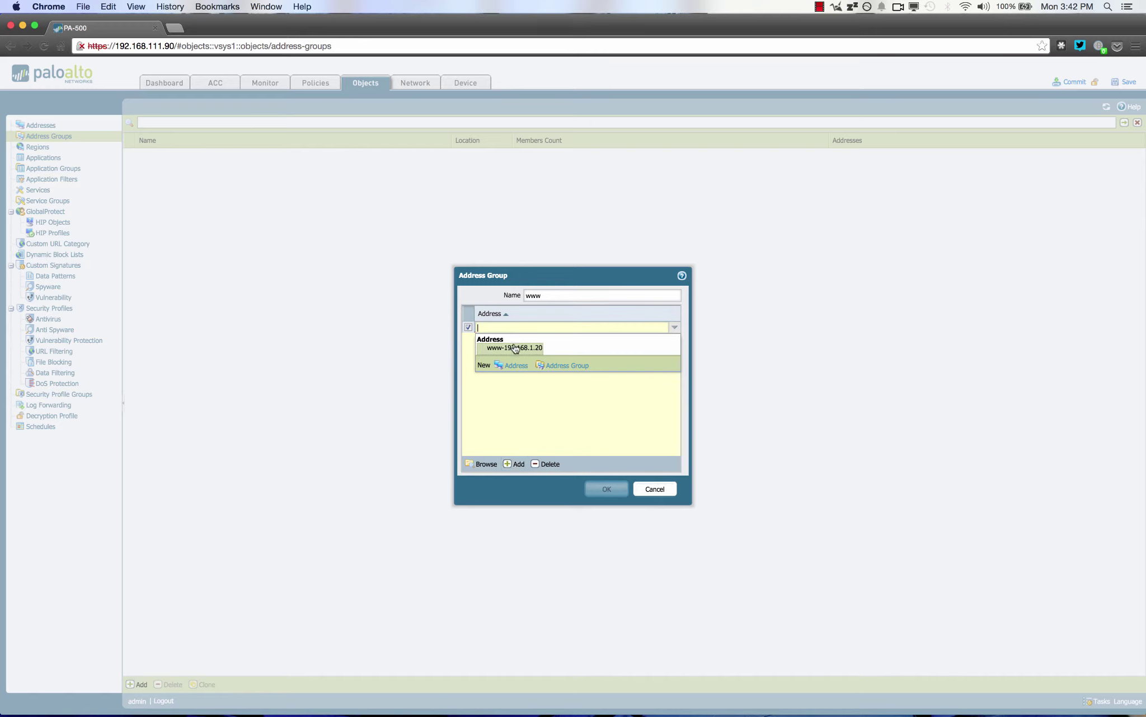
left_click(515, 347)
left_click(504, 425)
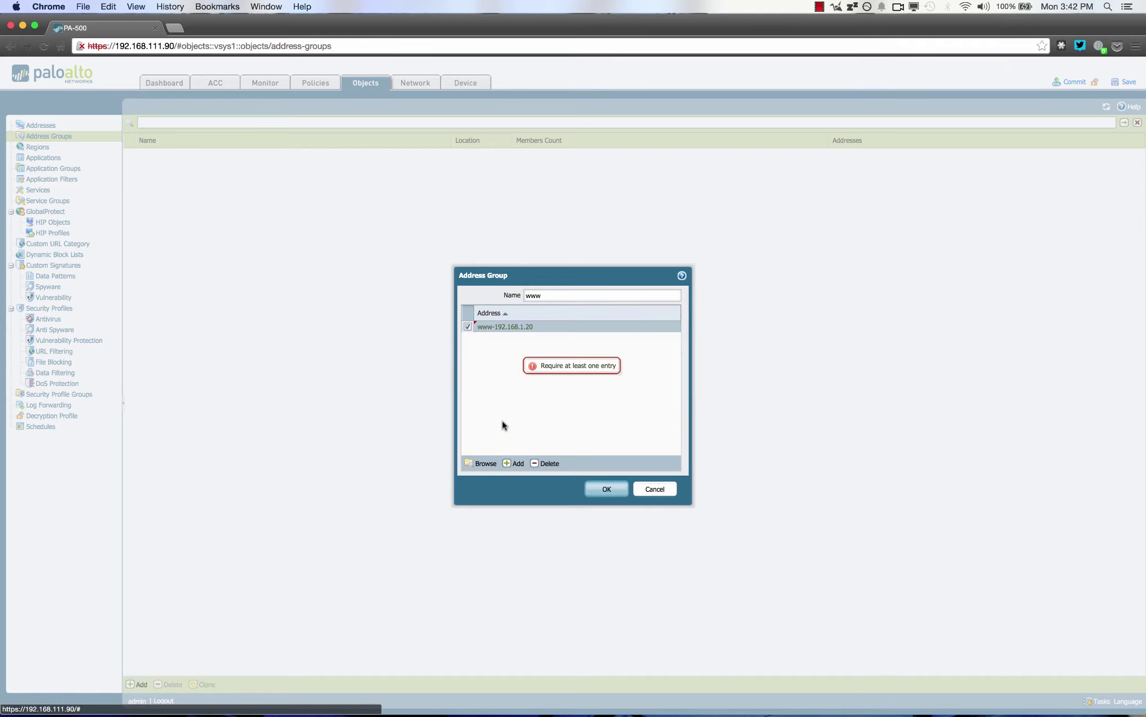
left_click(515, 464)
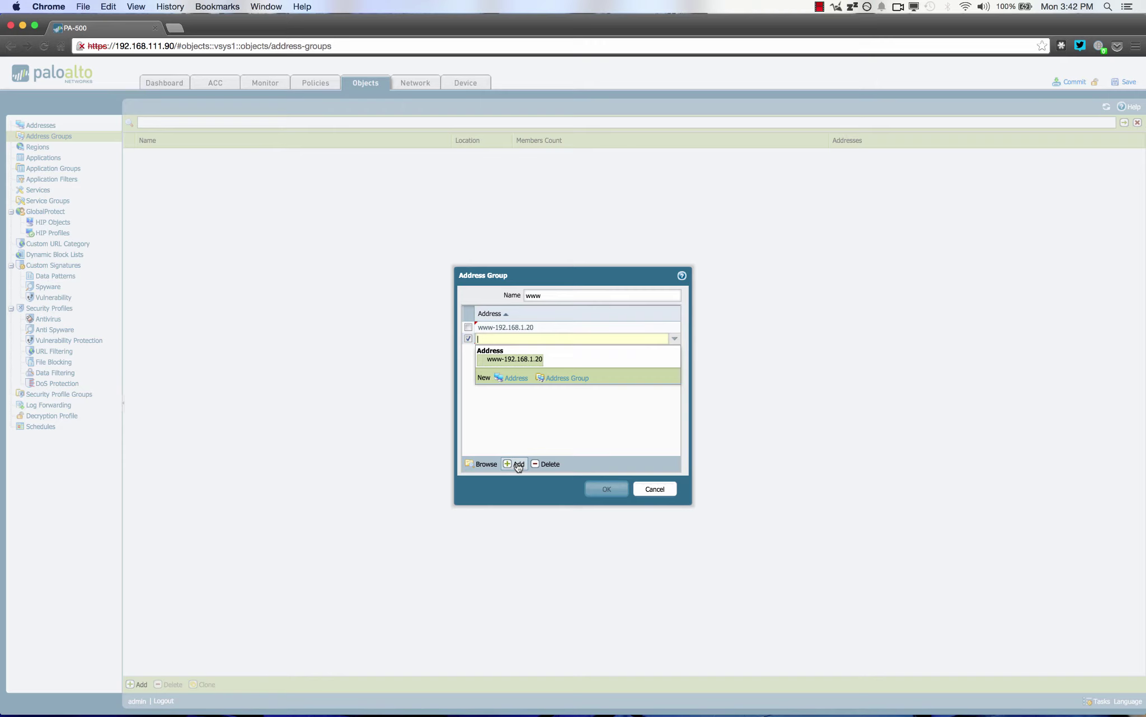
Create address www-01 at 192.168.1.21 from the group's member list
left_click(515, 379)
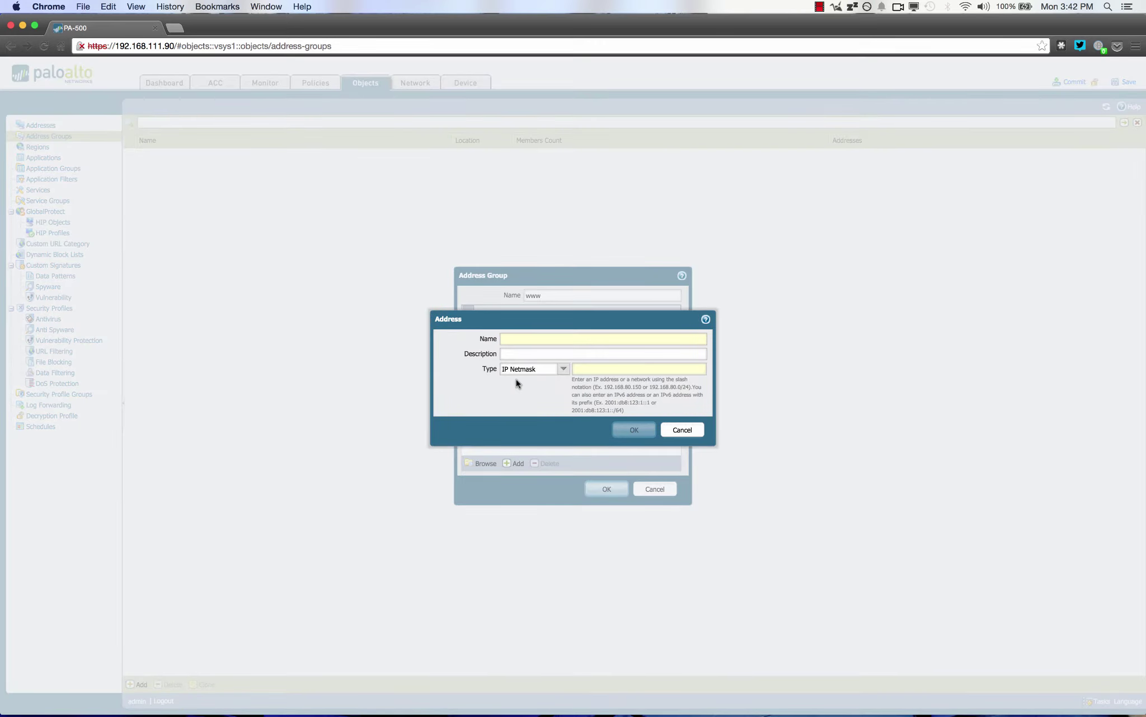
type("www")
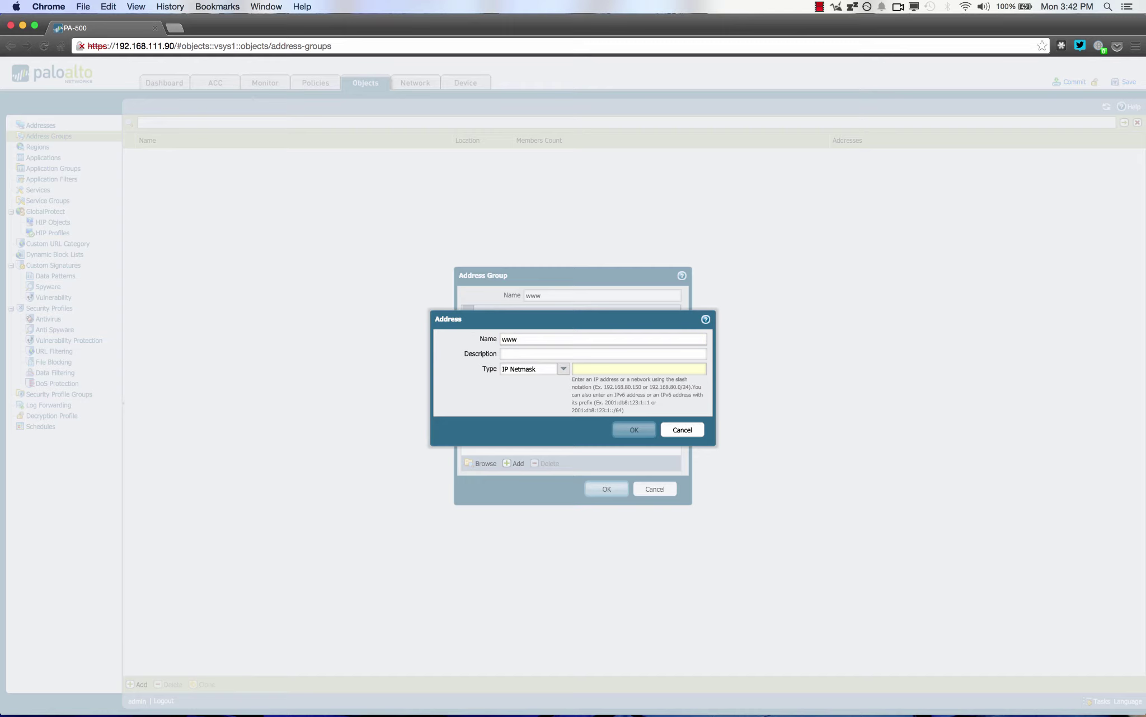
type("-01")
left_click(598, 369)
type("19")
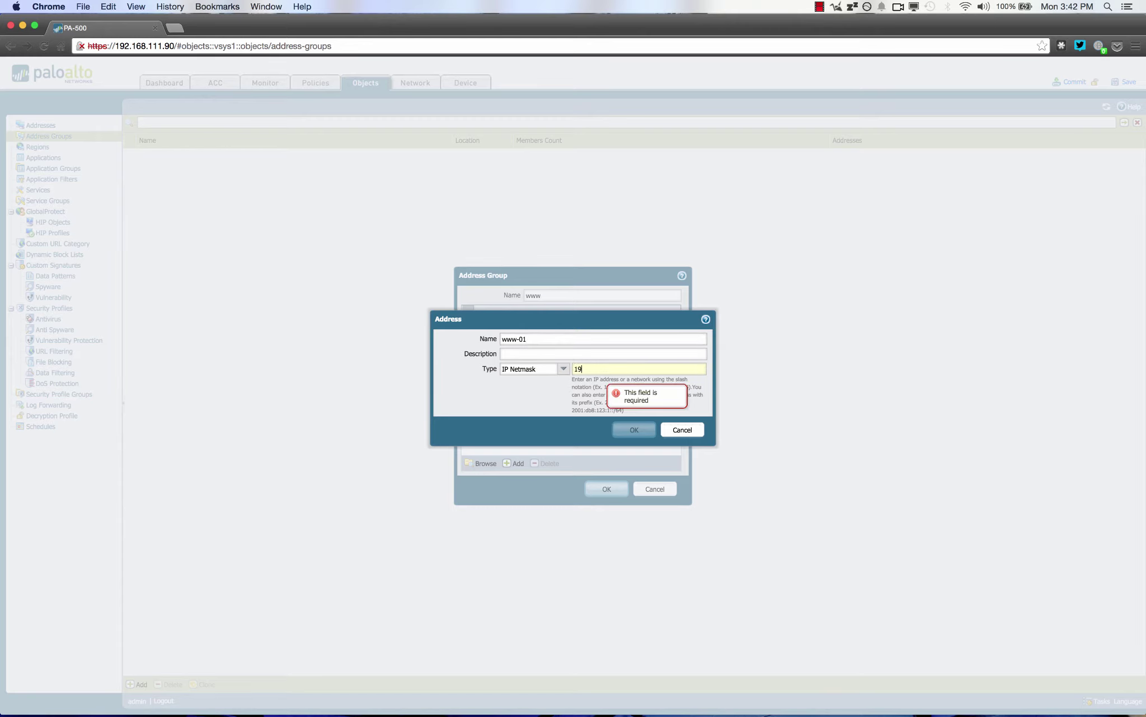
type("2.168.1.21")
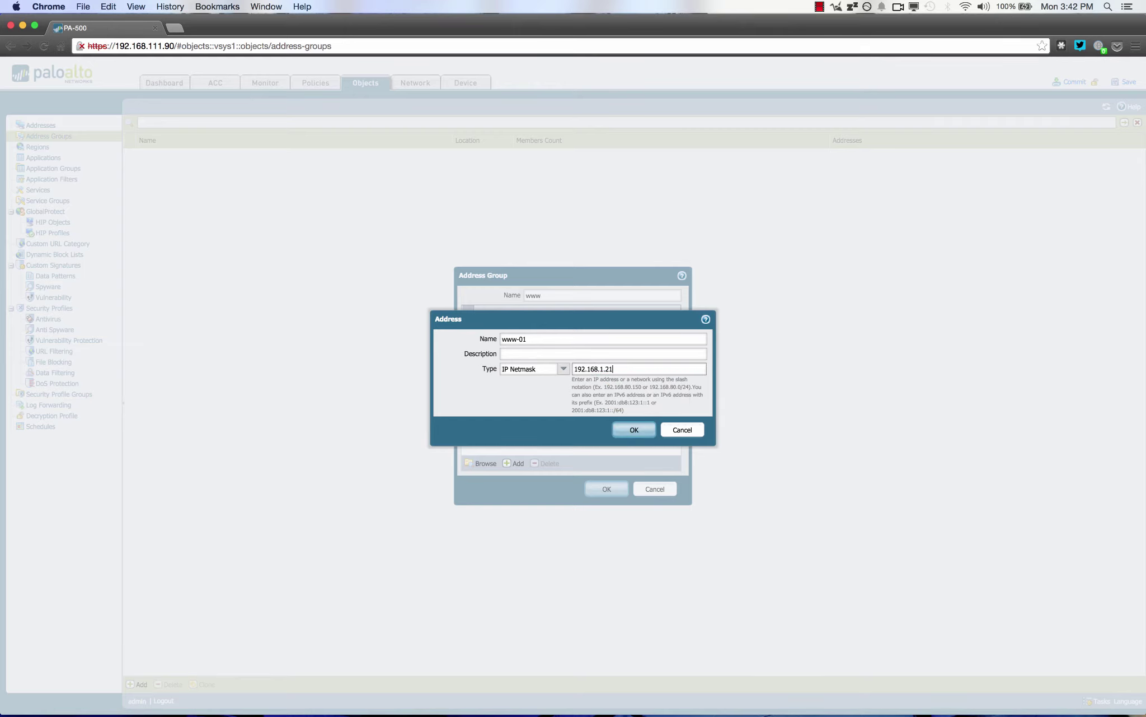
left_click(627, 432)
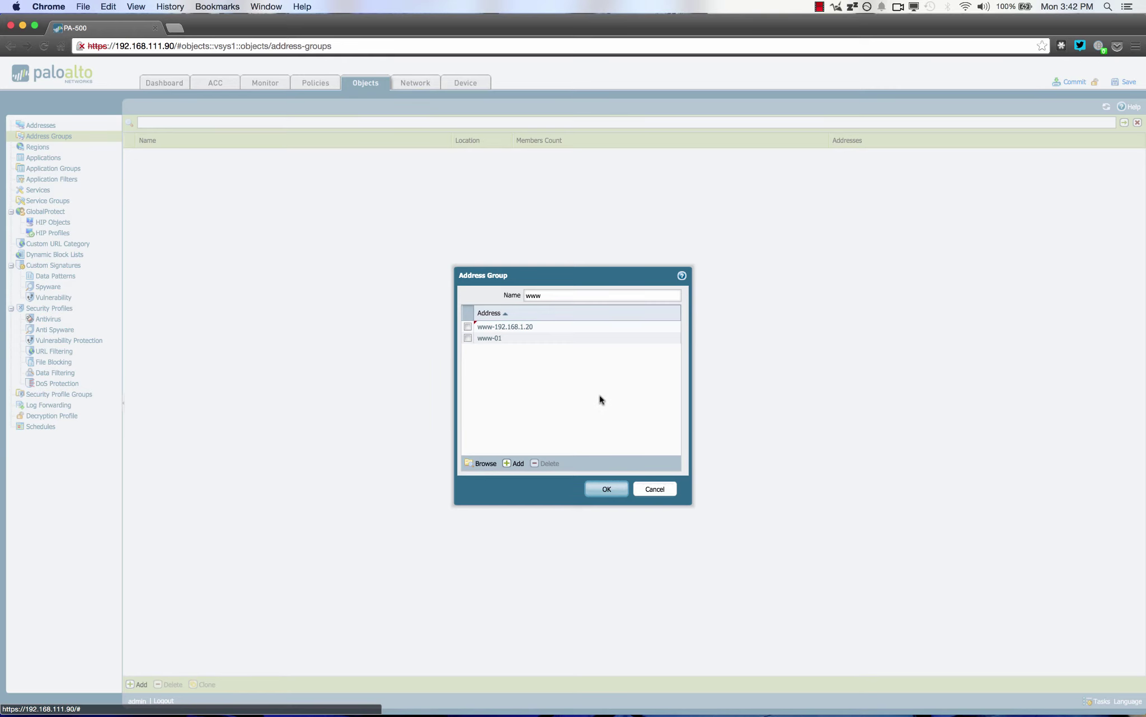
Save the www group, then draft a region named botnet and cancel it
left_click(606, 490)
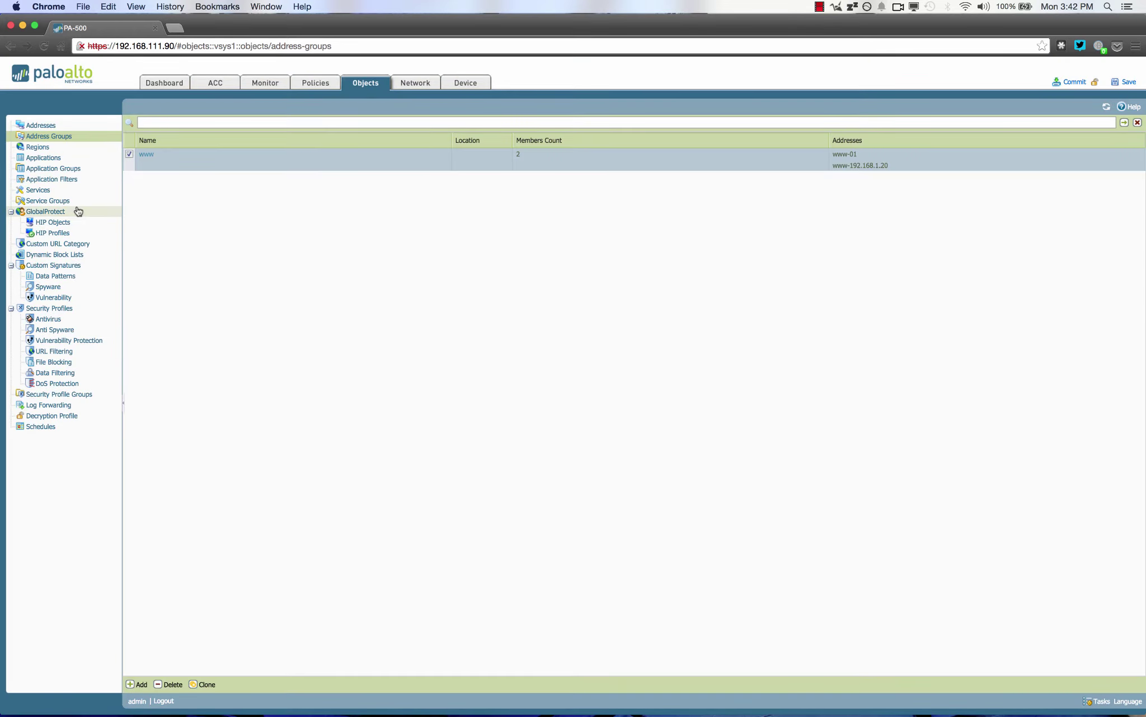
left_click(32, 148)
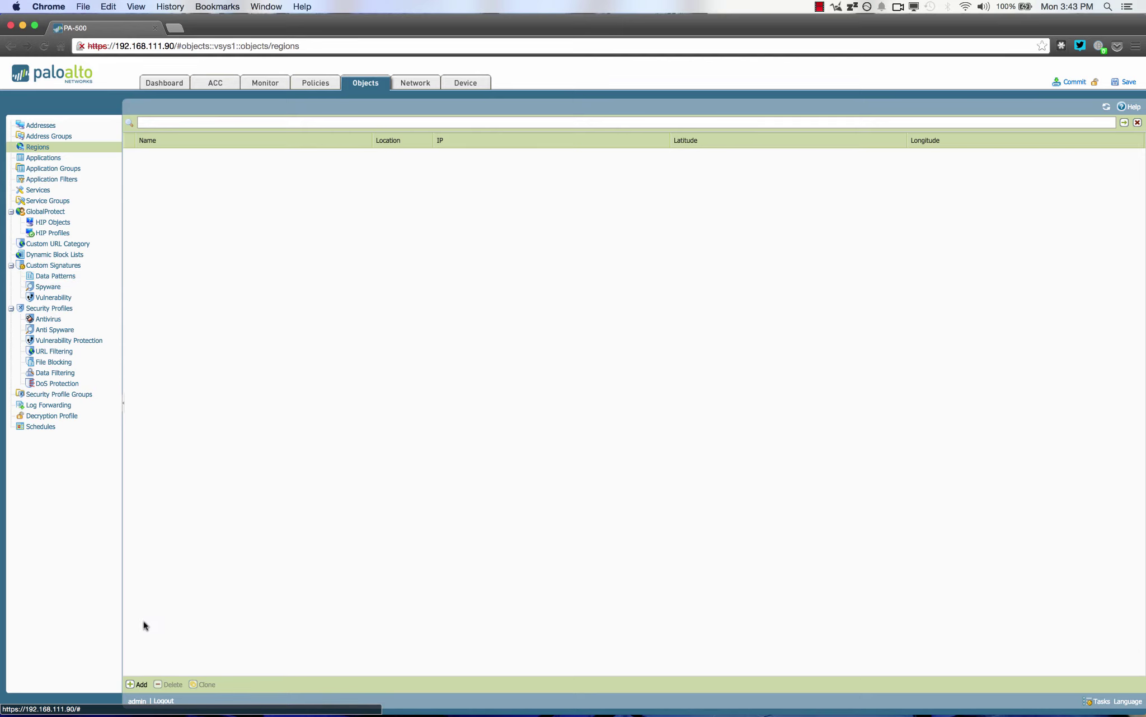
left_click(140, 685)
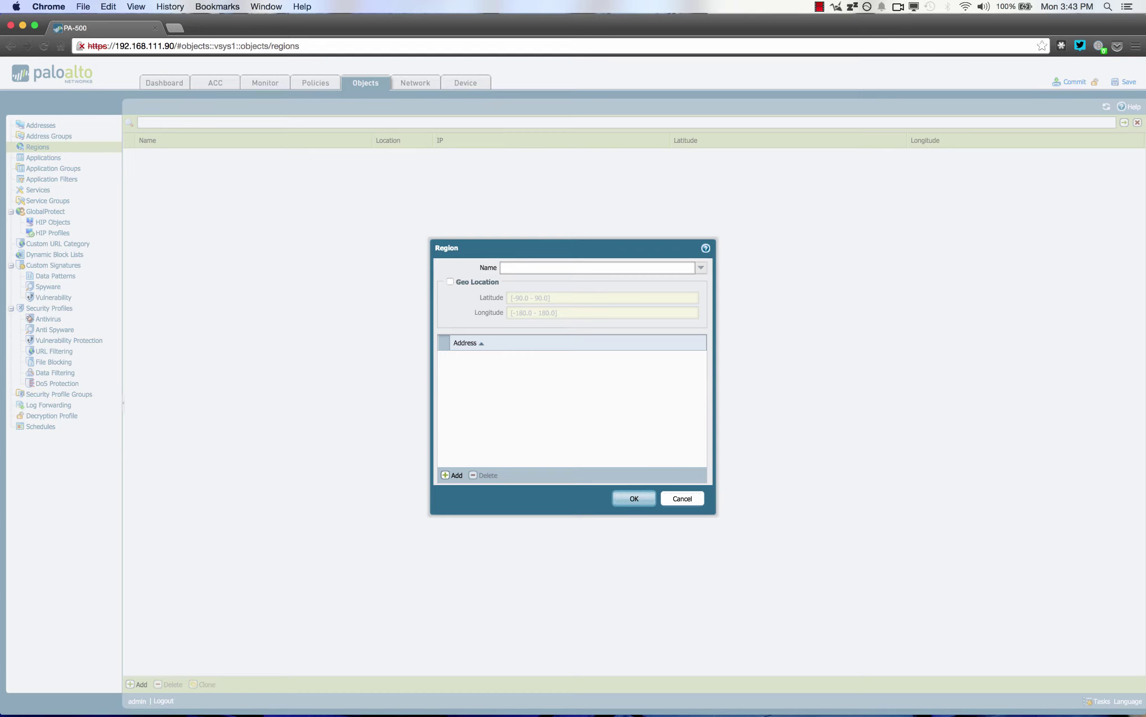
type("tnet")
left_click(448, 475)
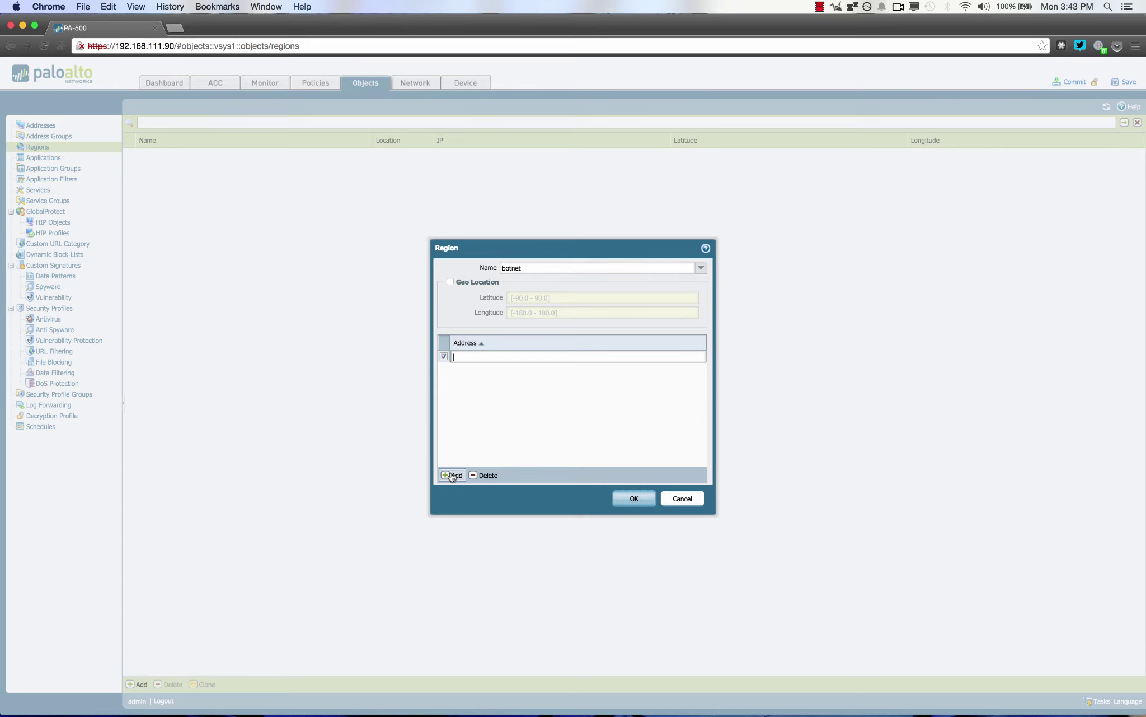
left_click(685, 502)
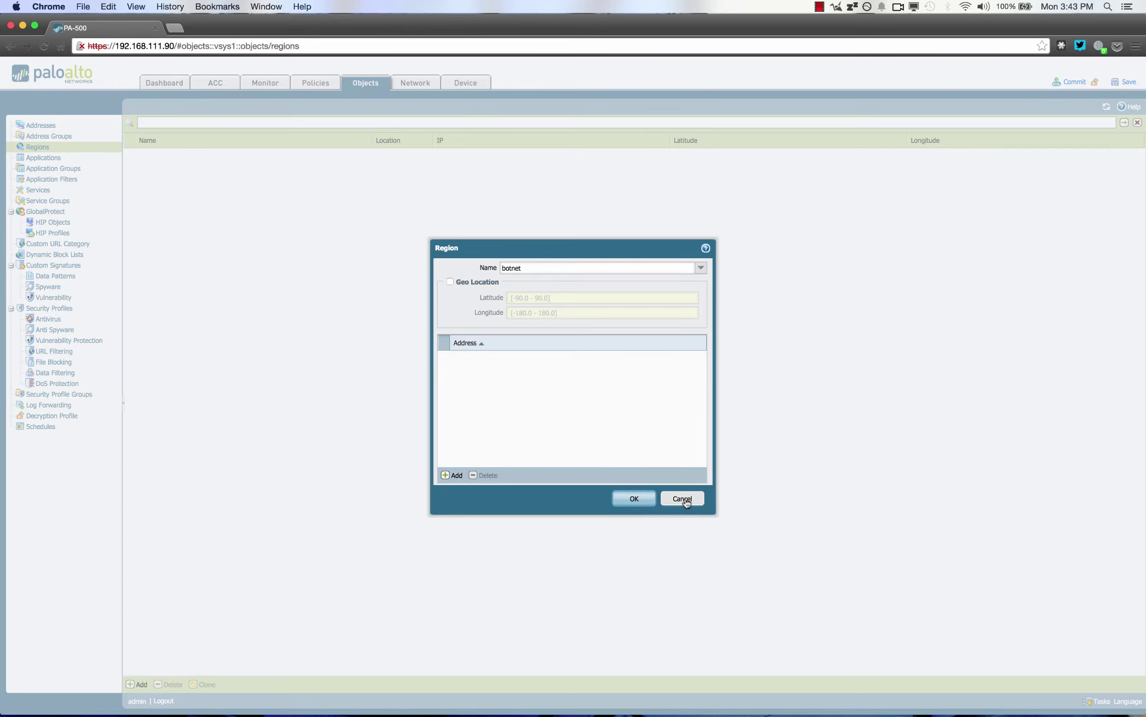
Filter the Applications catalogue to the media category, then view Application Groups
left_click(40, 159)
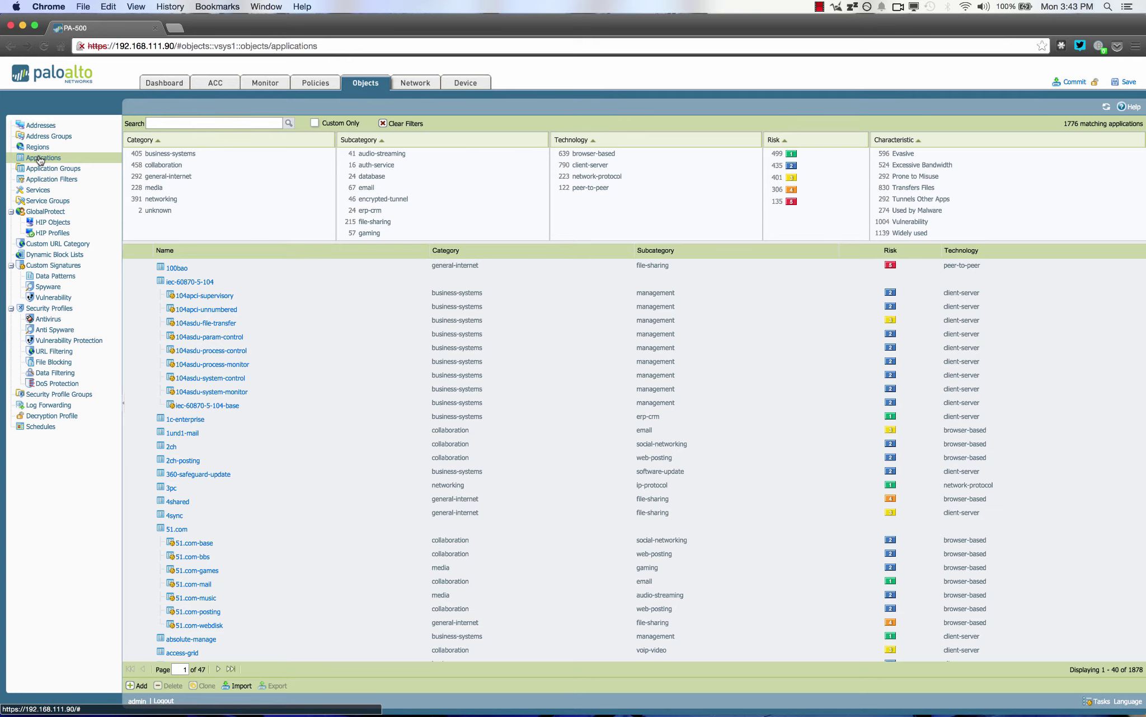
left_click(160, 188)
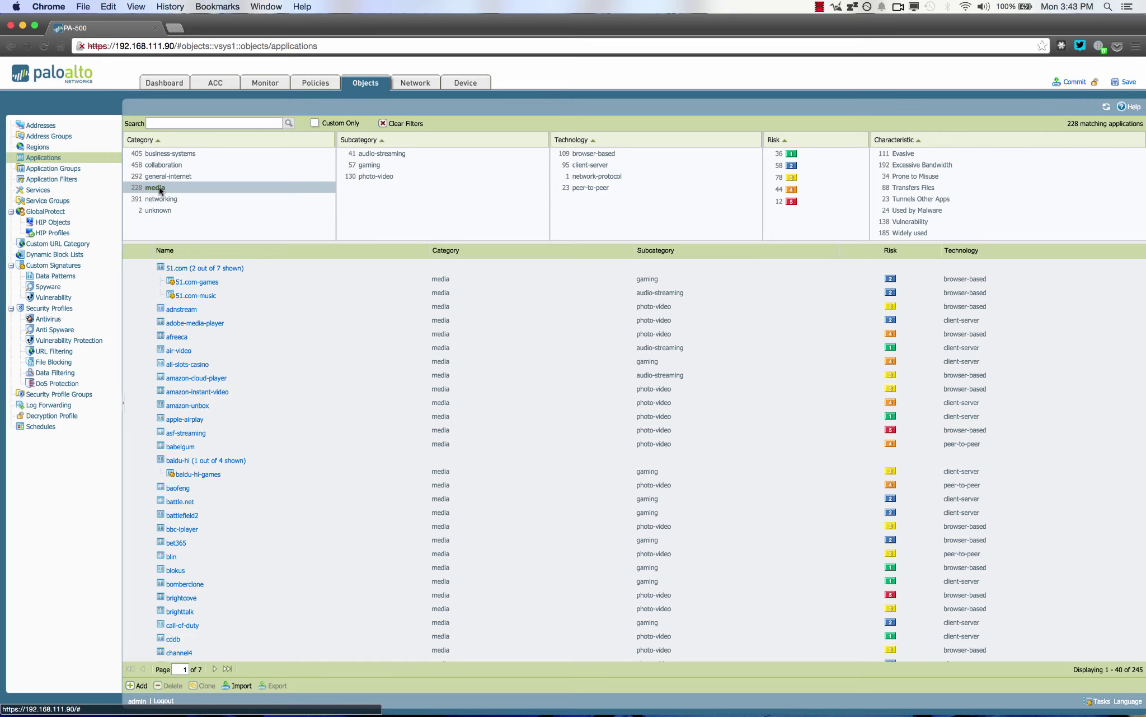
left_click(62, 169)
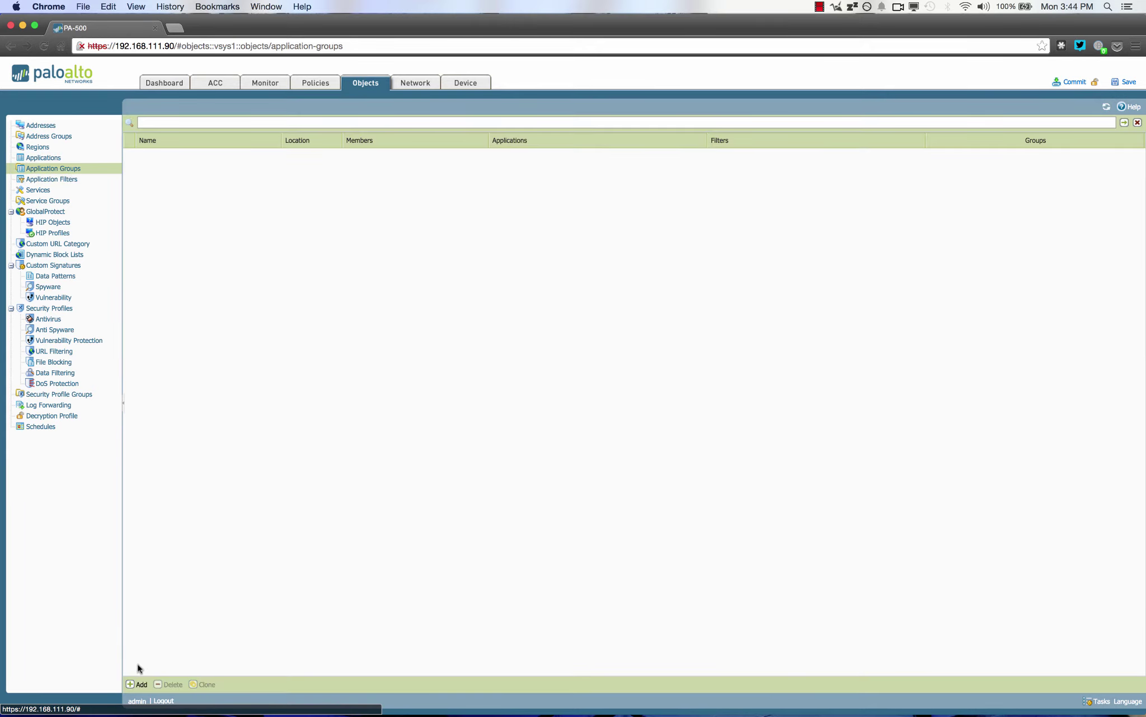
Create application group 'p2p' containing bittorrent, then view the Services list
left_click(140, 684)
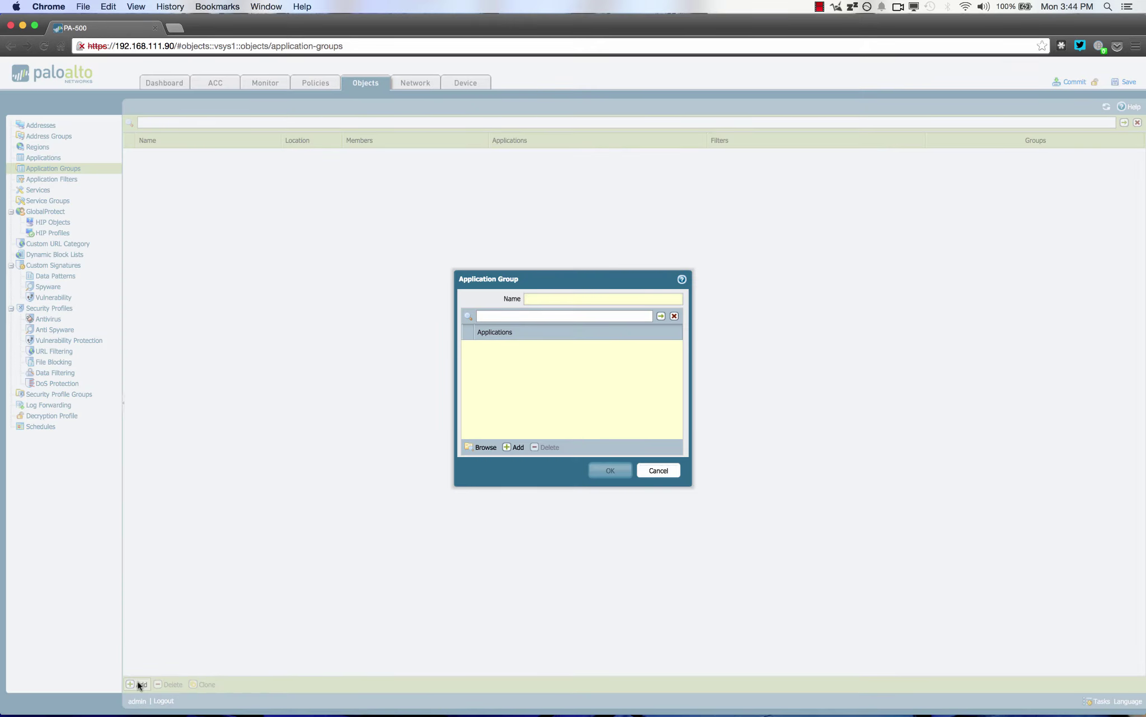
type("p2p")
left_click(516, 447)
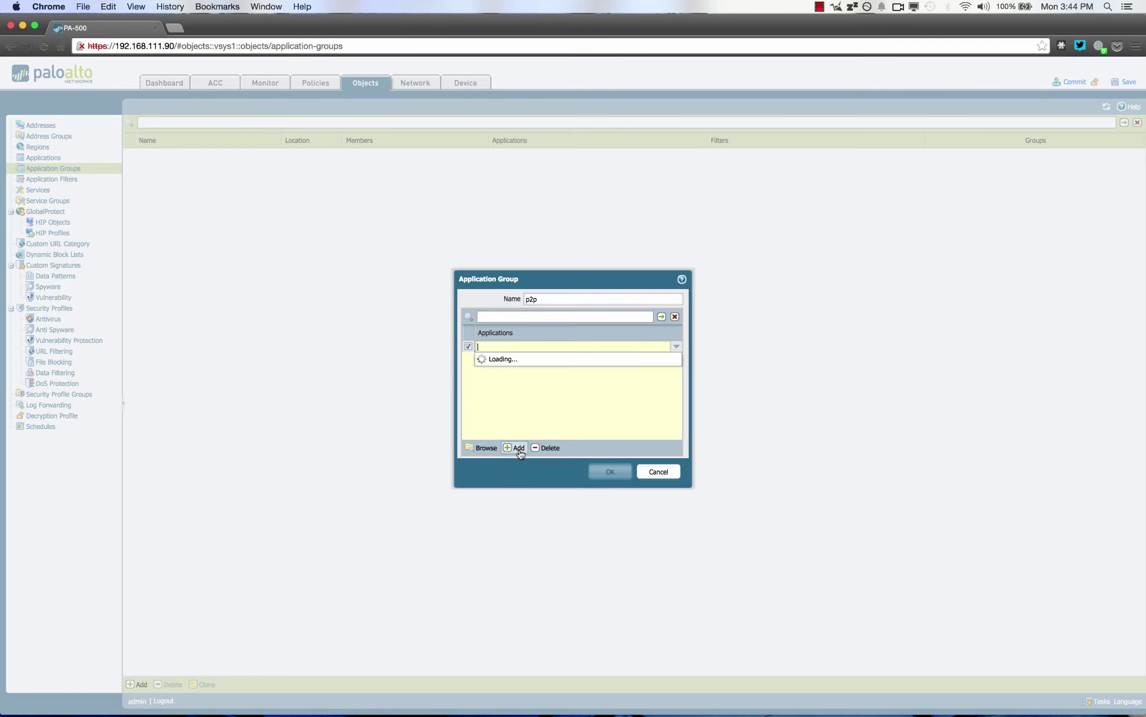
type("bit")
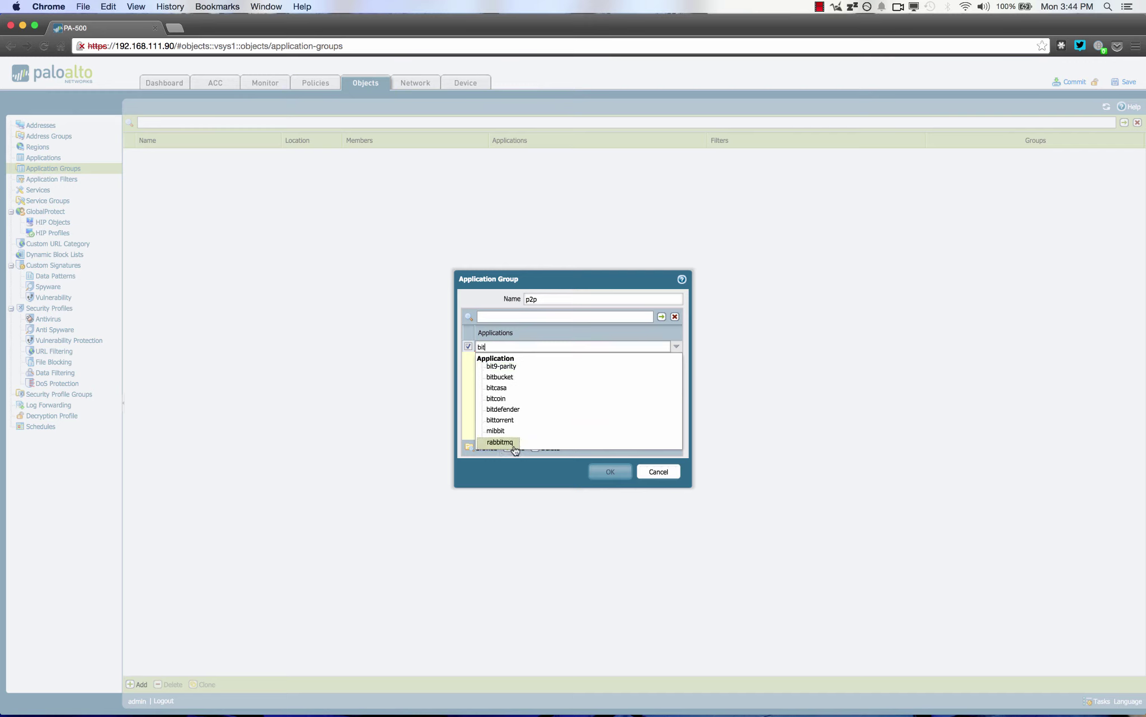
left_click(504, 420)
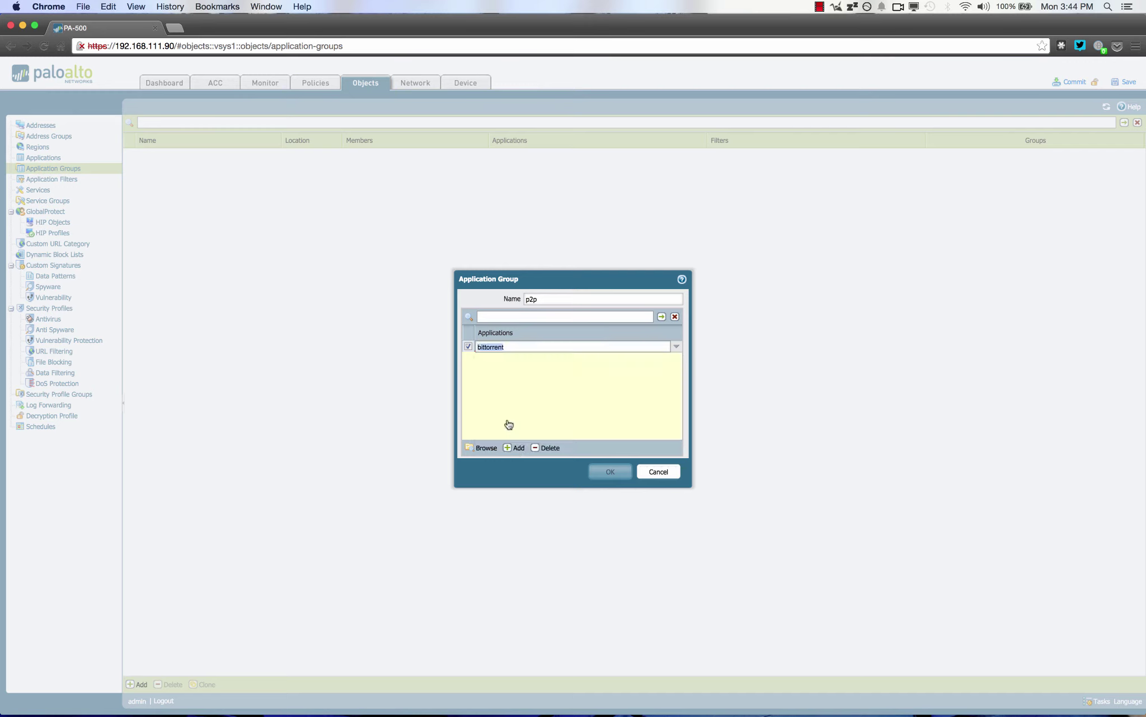
left_click(612, 480)
left_click(611, 473)
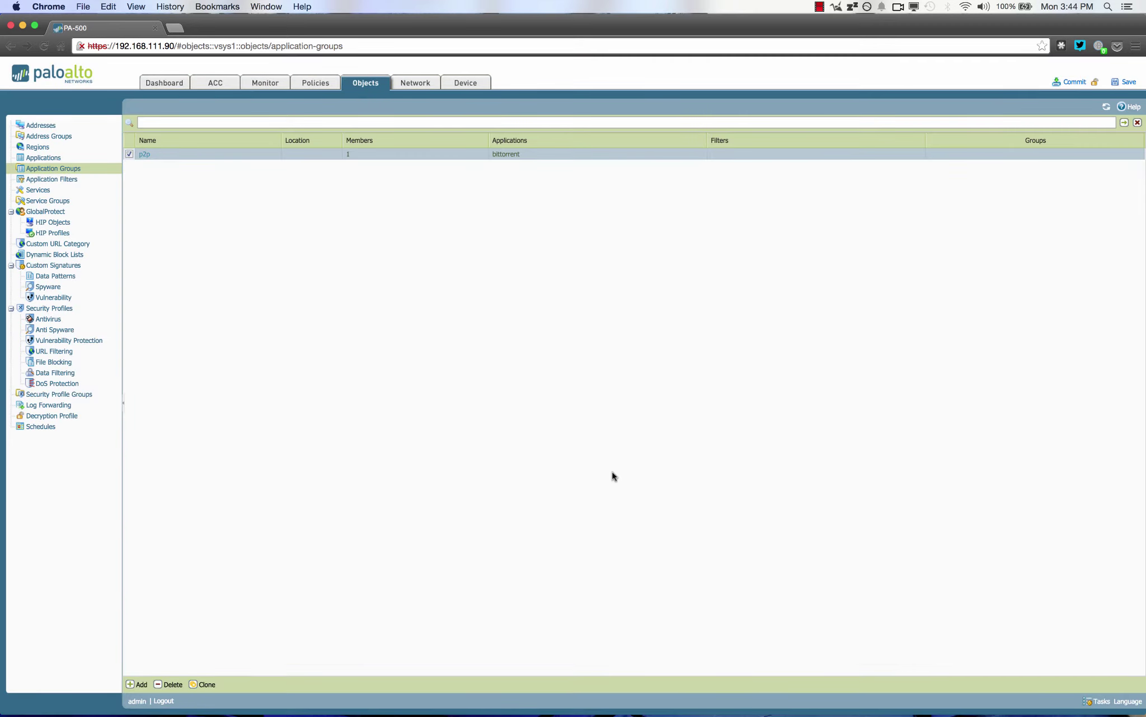
left_click(48, 191)
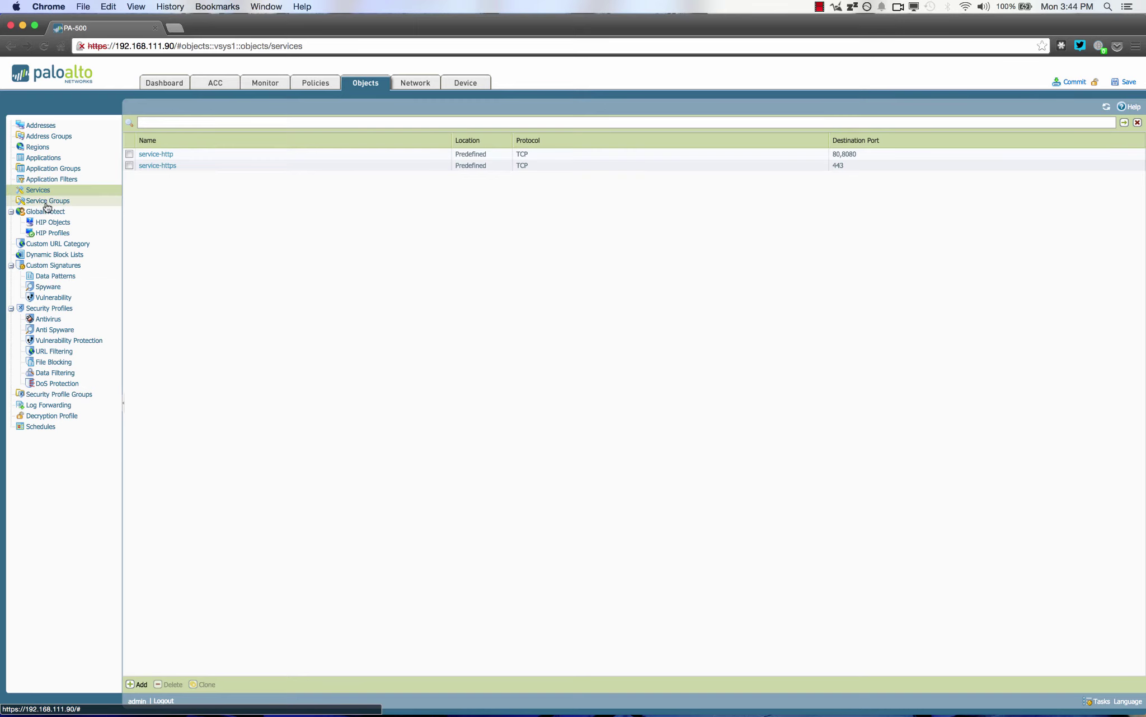
Browse Service Groups and the Antivirus, Anti-Spyware, Vulnerability, URL Filtering and File Blocking profiles
left_click(46, 203)
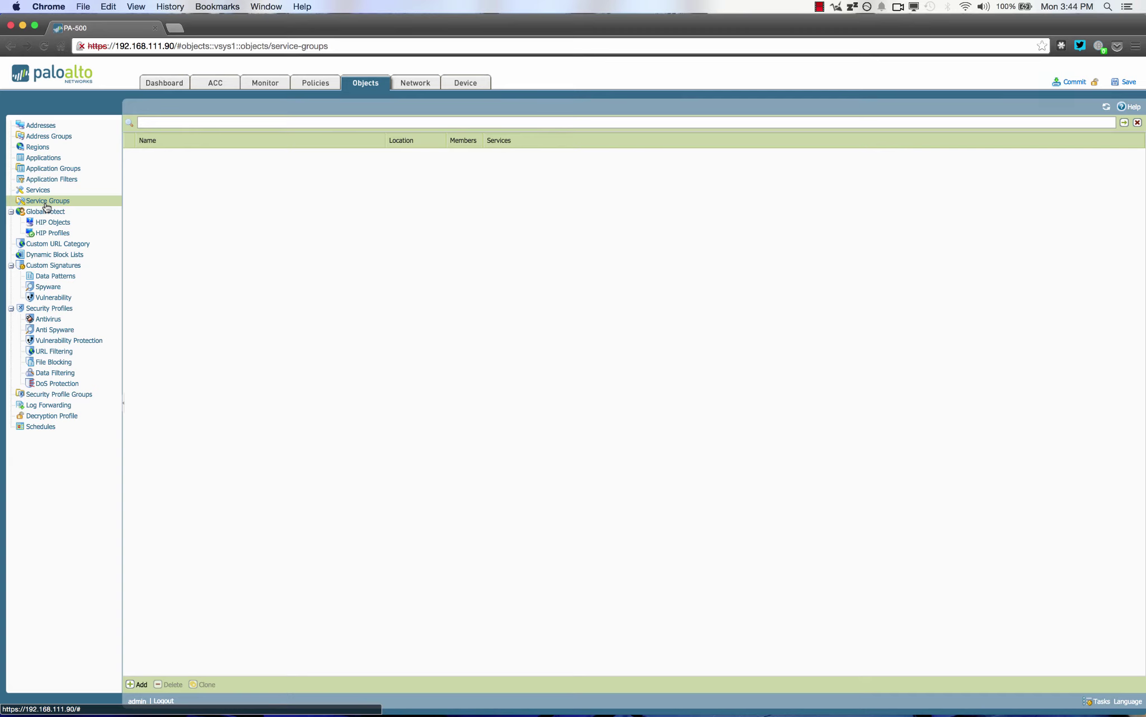
left_click(50, 311)
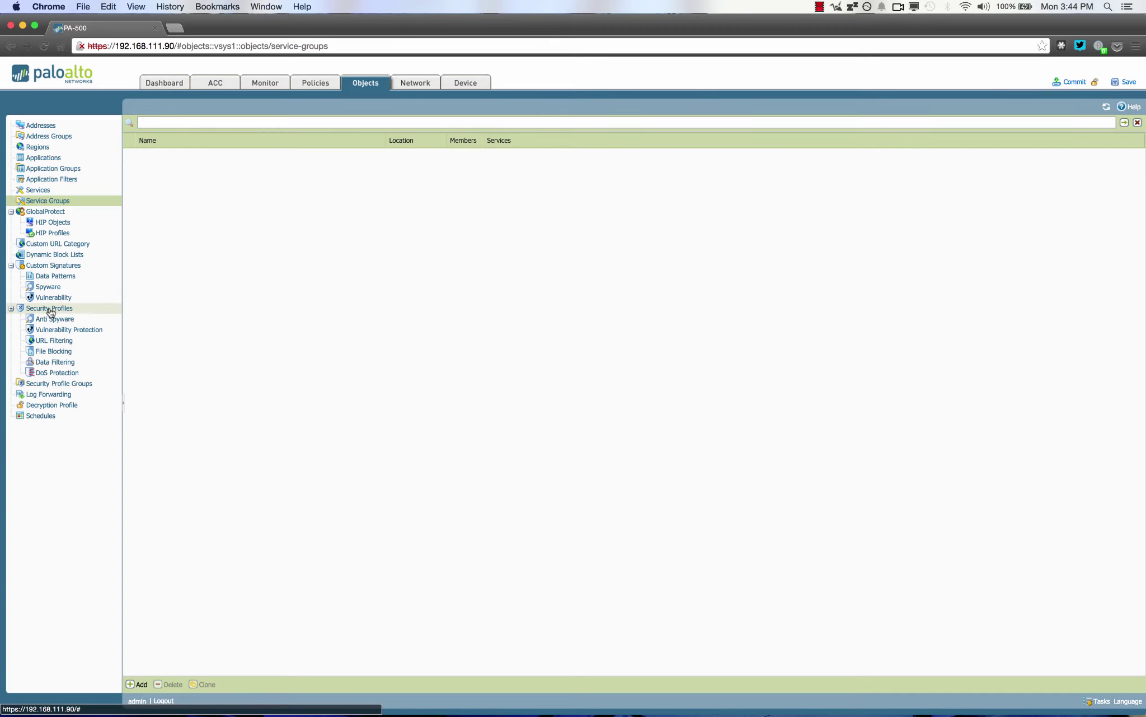
left_click(11, 308)
left_click(38, 319)
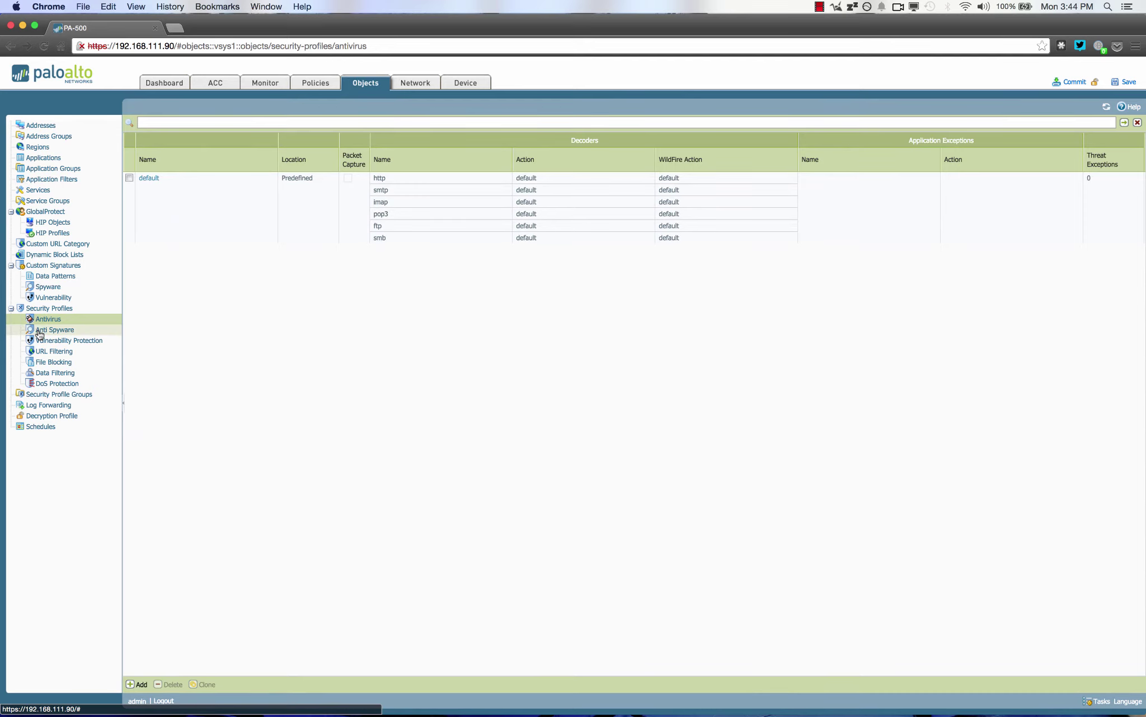
left_click(39, 333)
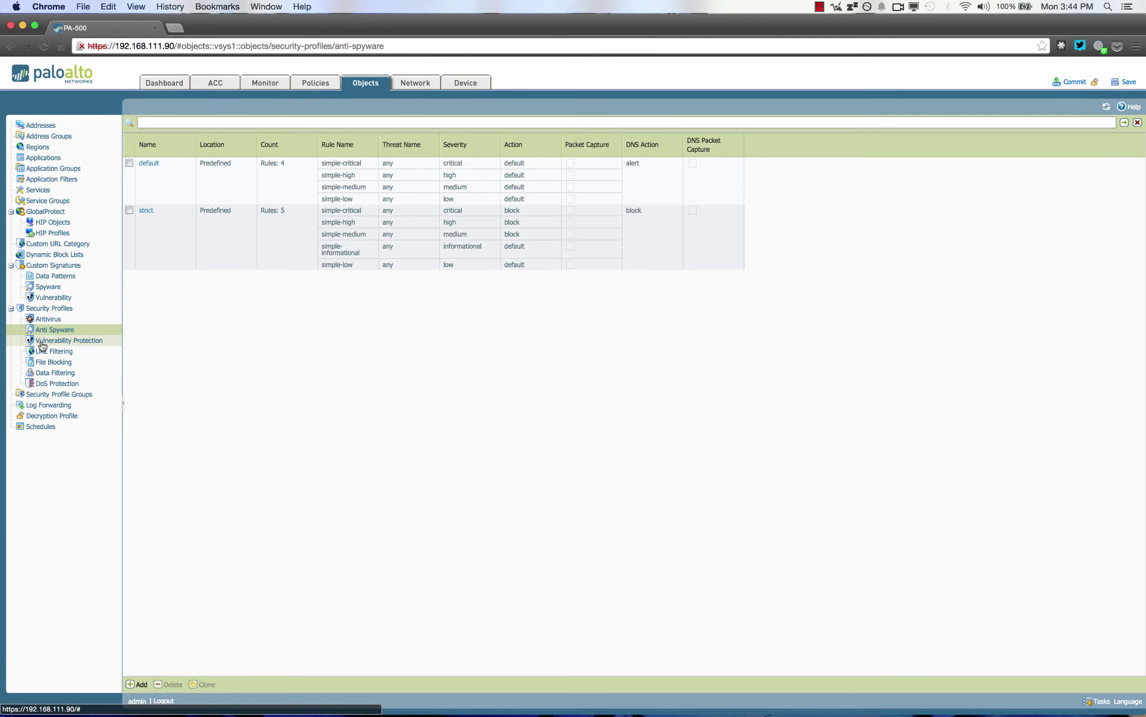
left_click(42, 344)
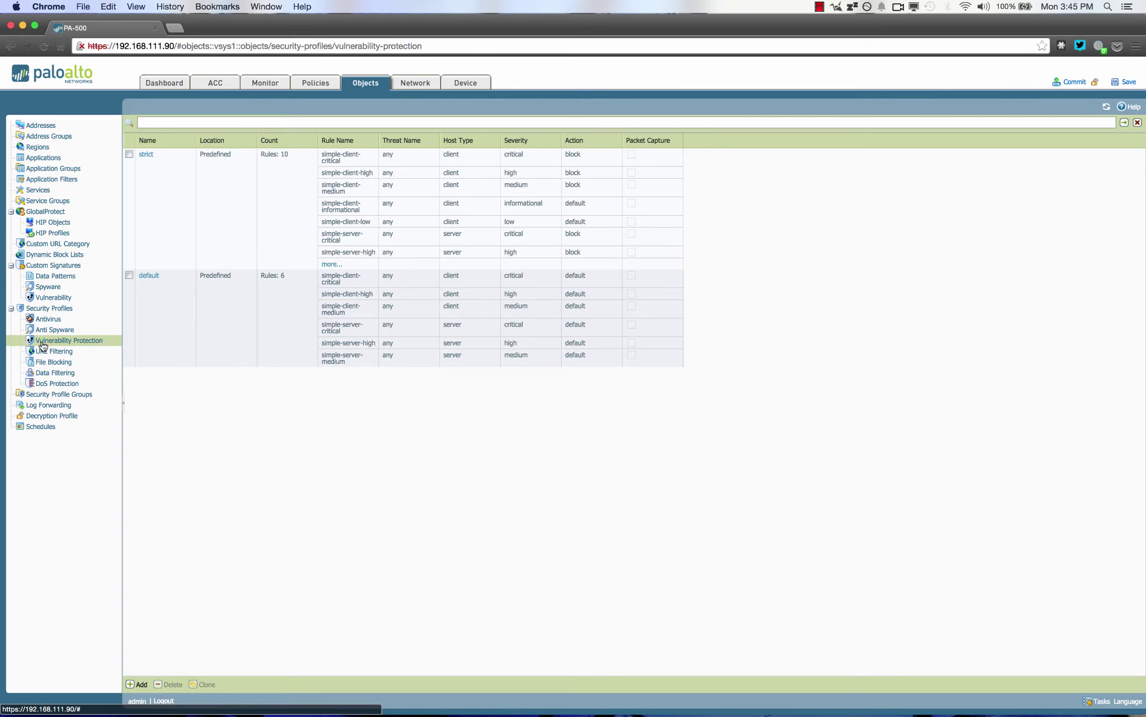
left_click(44, 351)
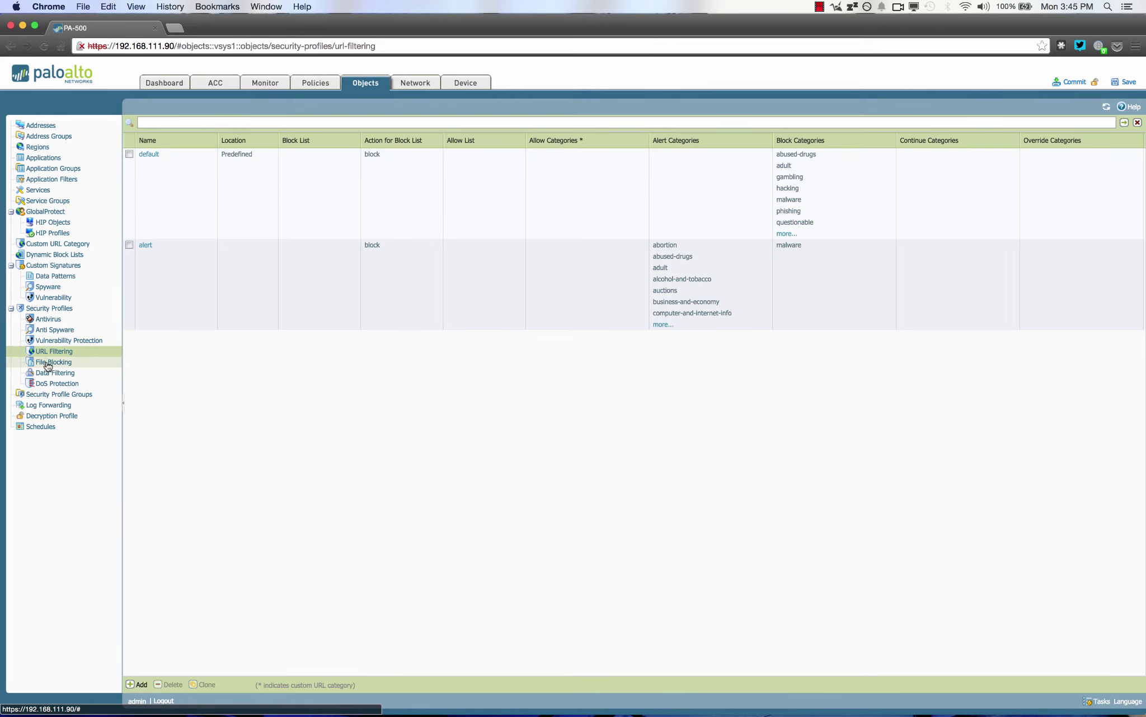
left_click(48, 364)
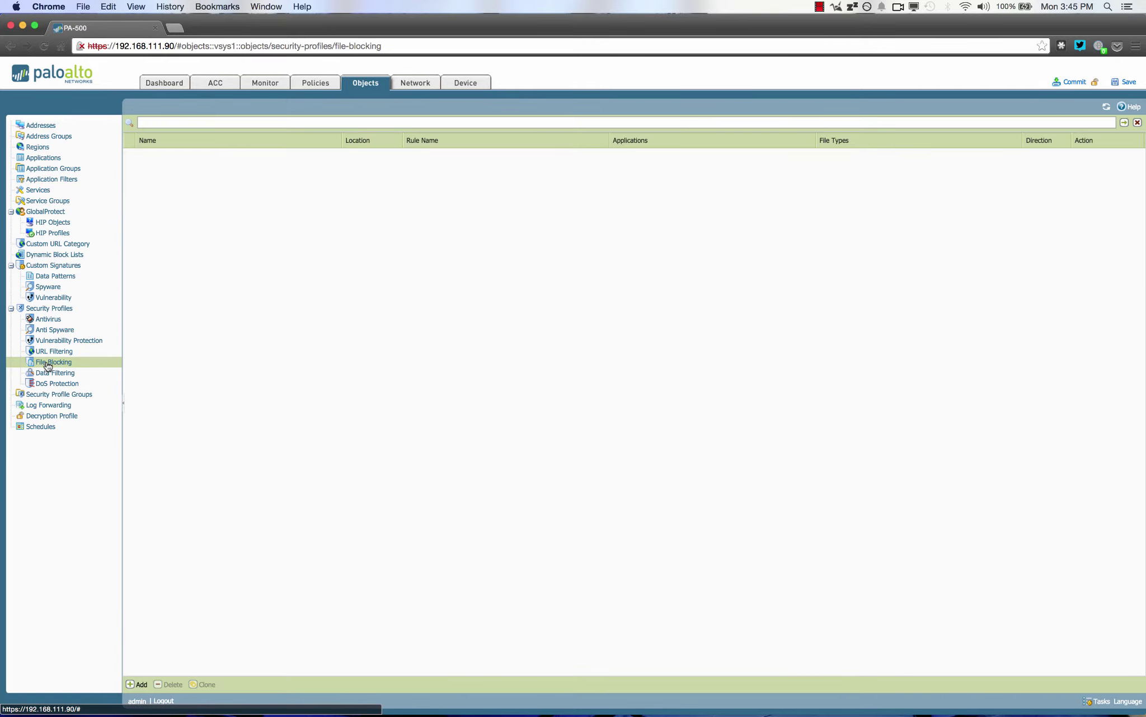
left_click(140, 684)
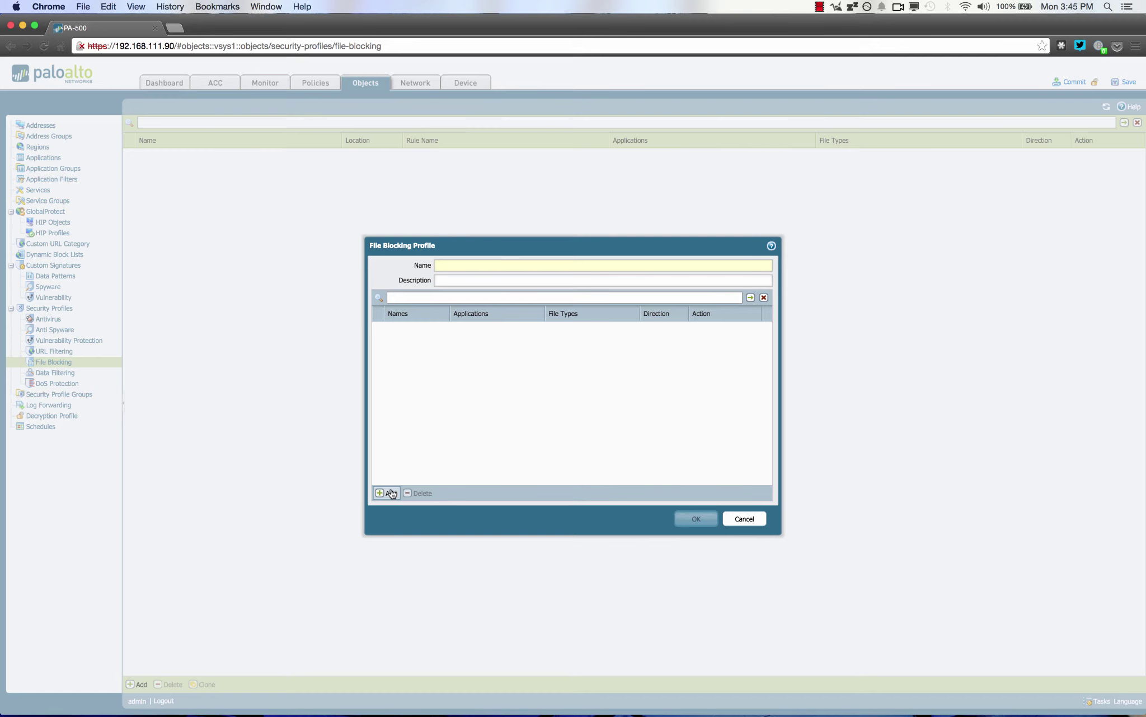
left_click(388, 492)
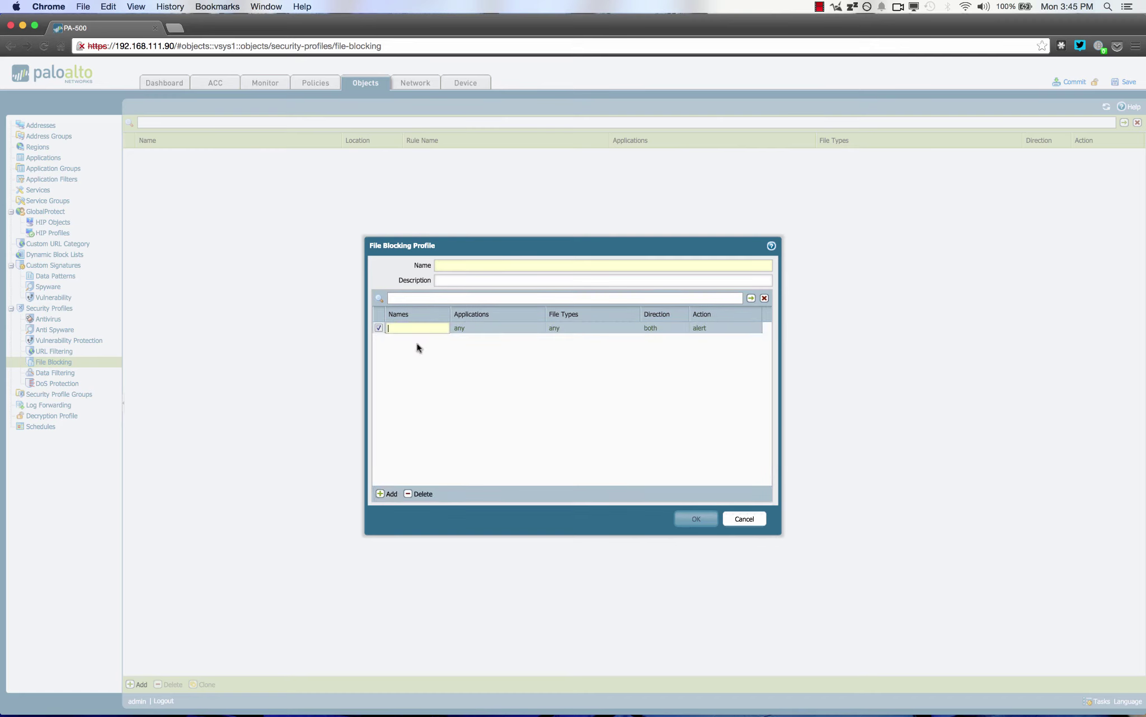
left_click(459, 330)
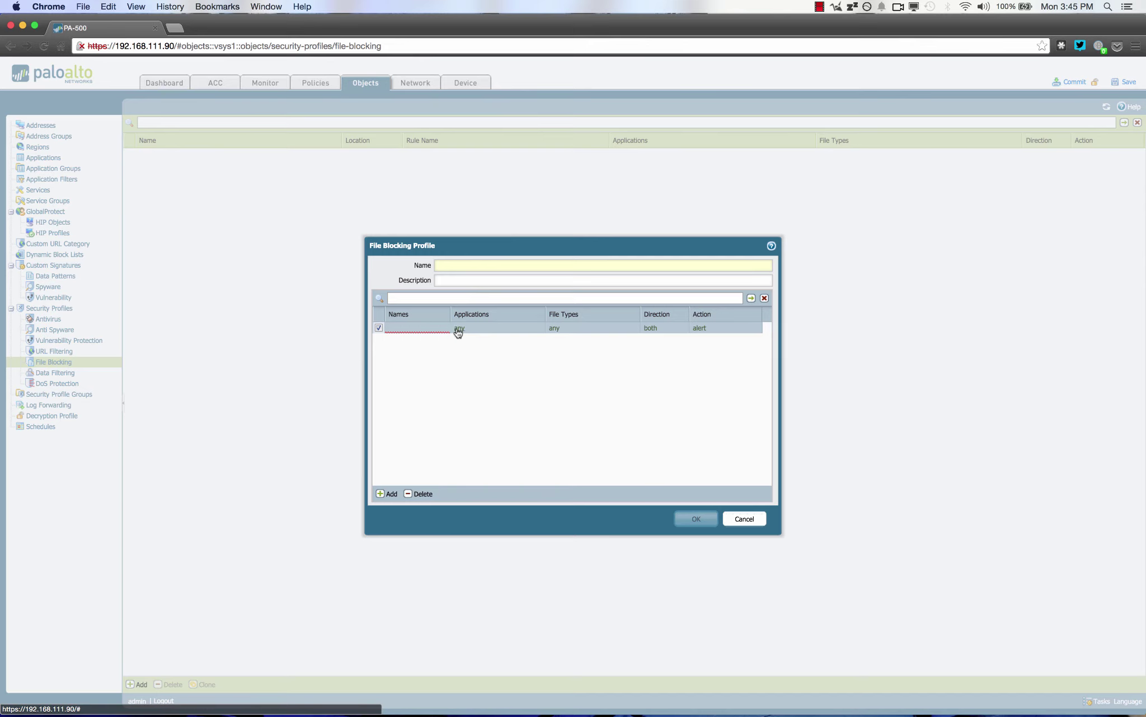
left_click(459, 330)
left_click(461, 334)
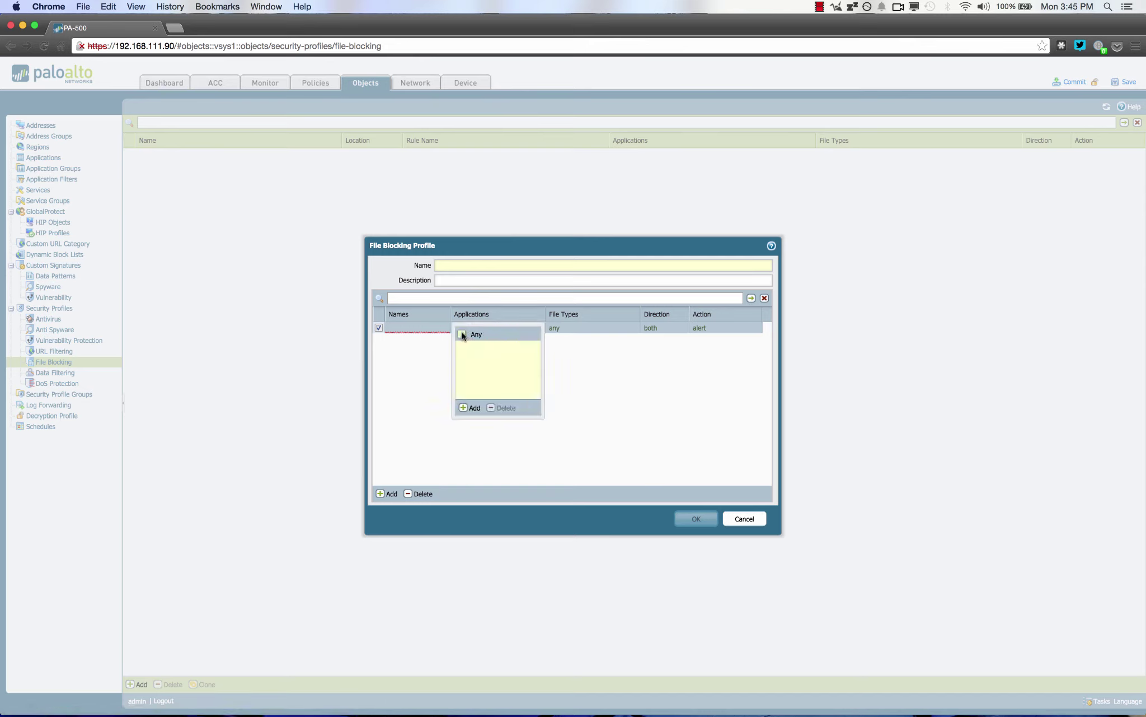
left_click(468, 407)
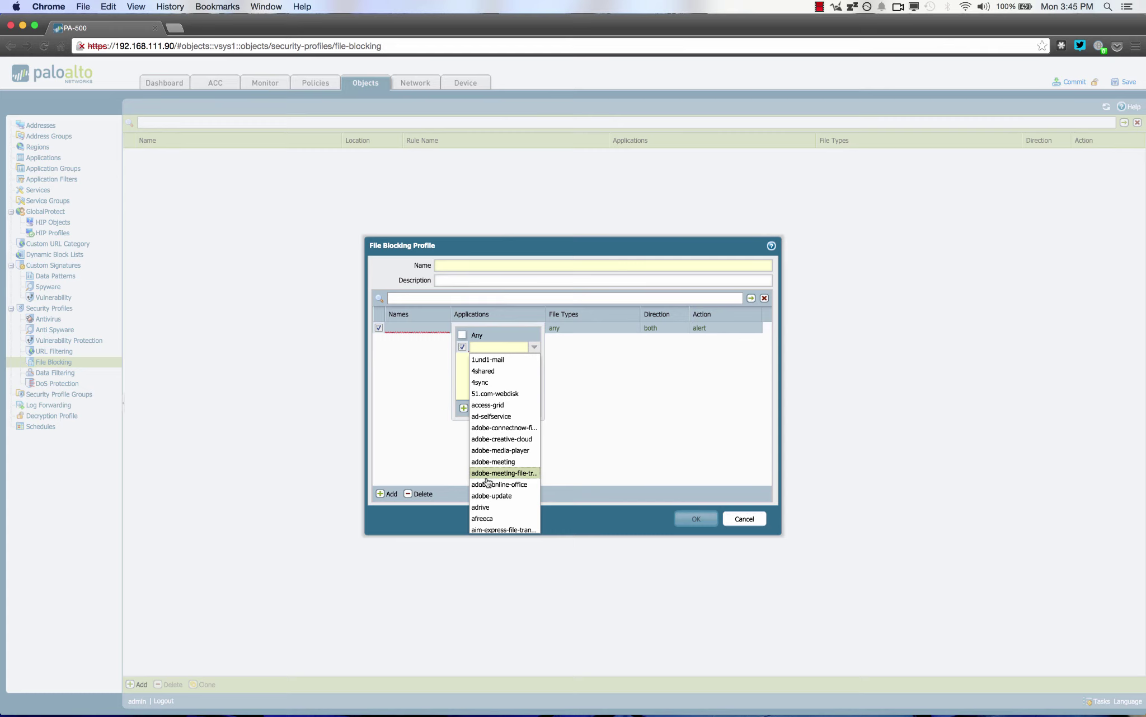
left_click(476, 371)
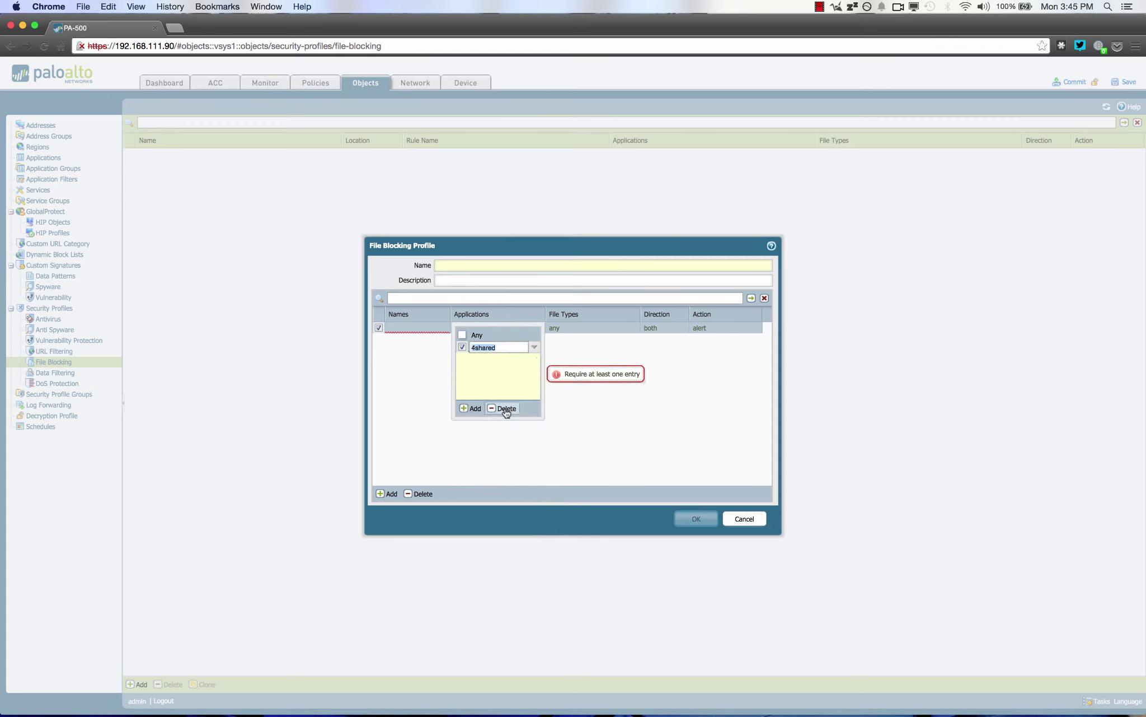
left_click(472, 408)
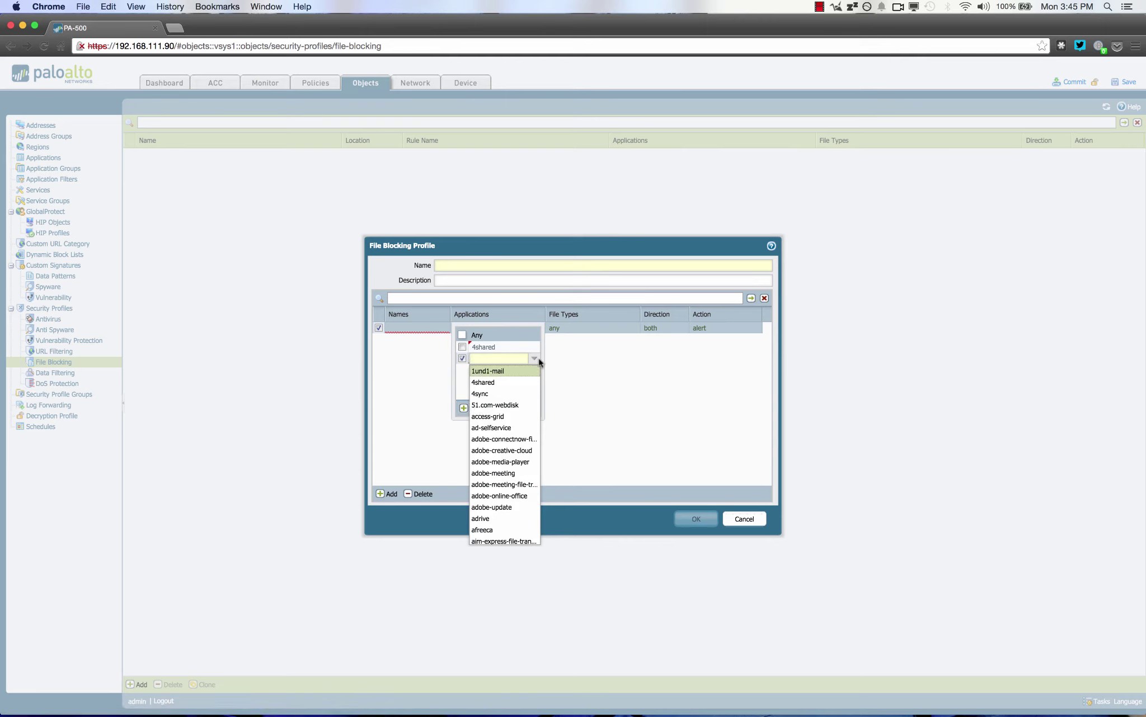
left_click(576, 351)
left_click(557, 331)
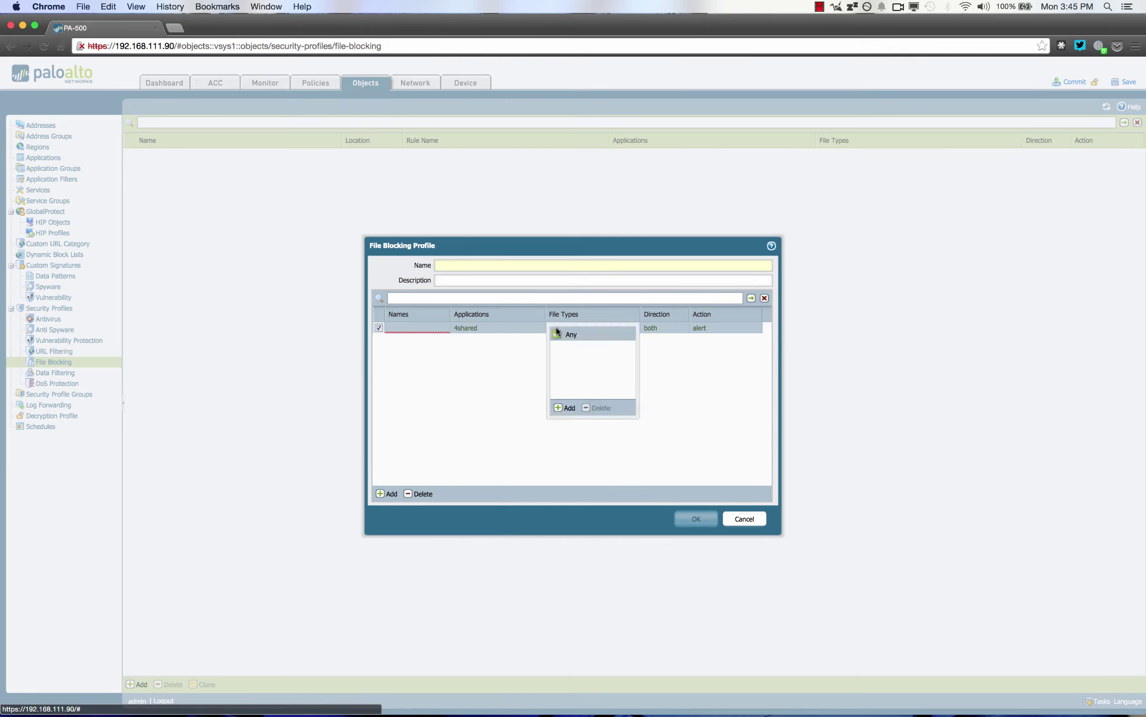
left_click(561, 407)
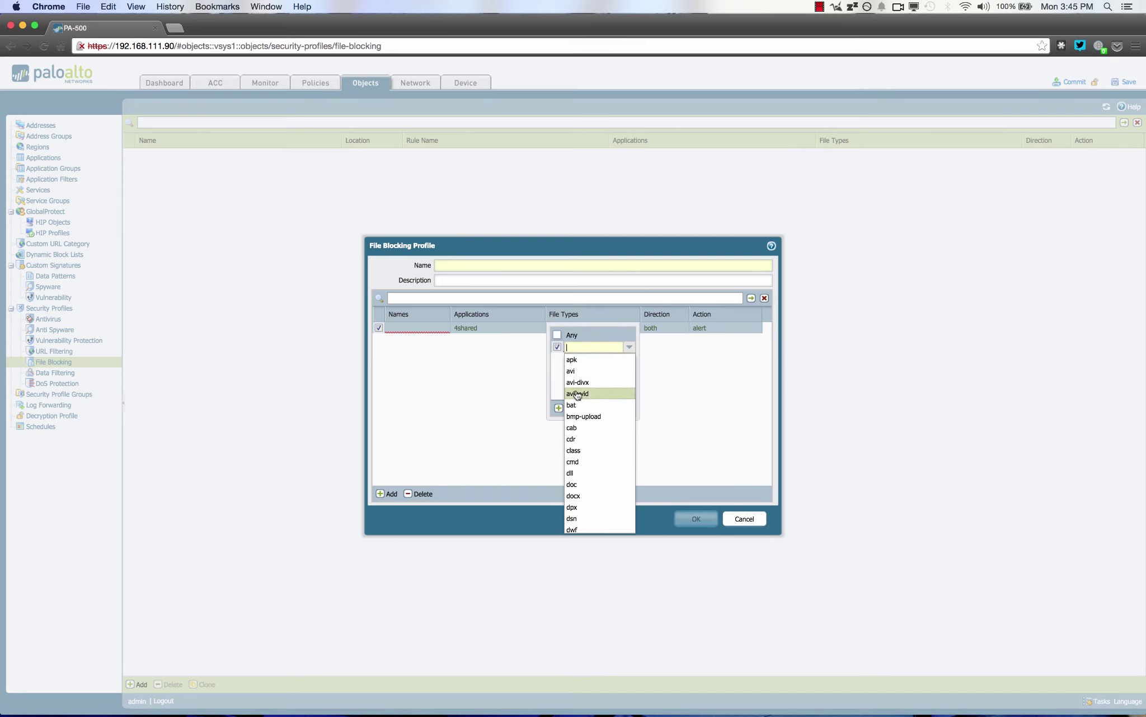
left_click(571, 371)
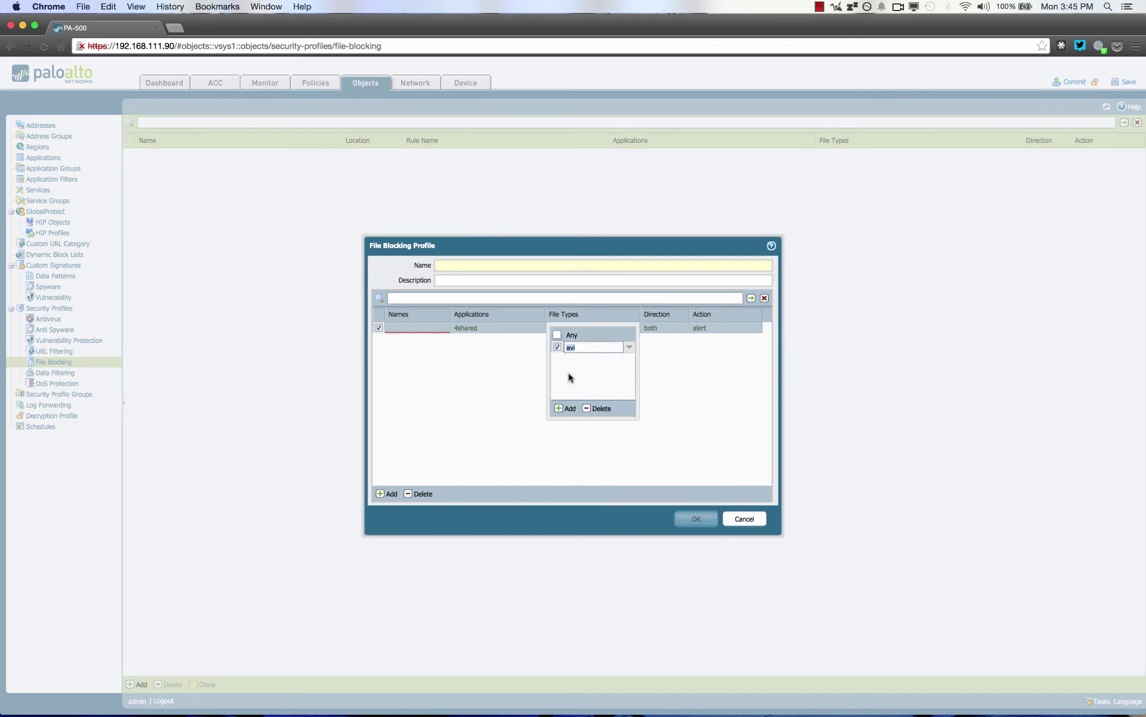
left_click(657, 365)
left_click(652, 328)
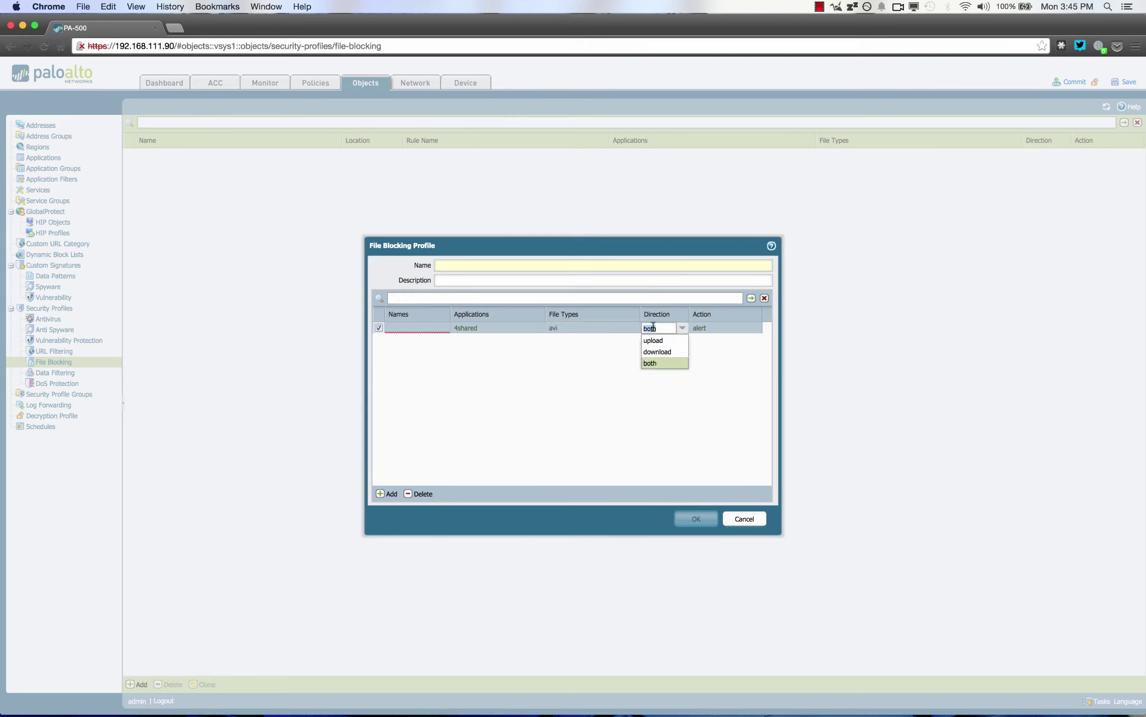
left_click(703, 328)
left_click(704, 329)
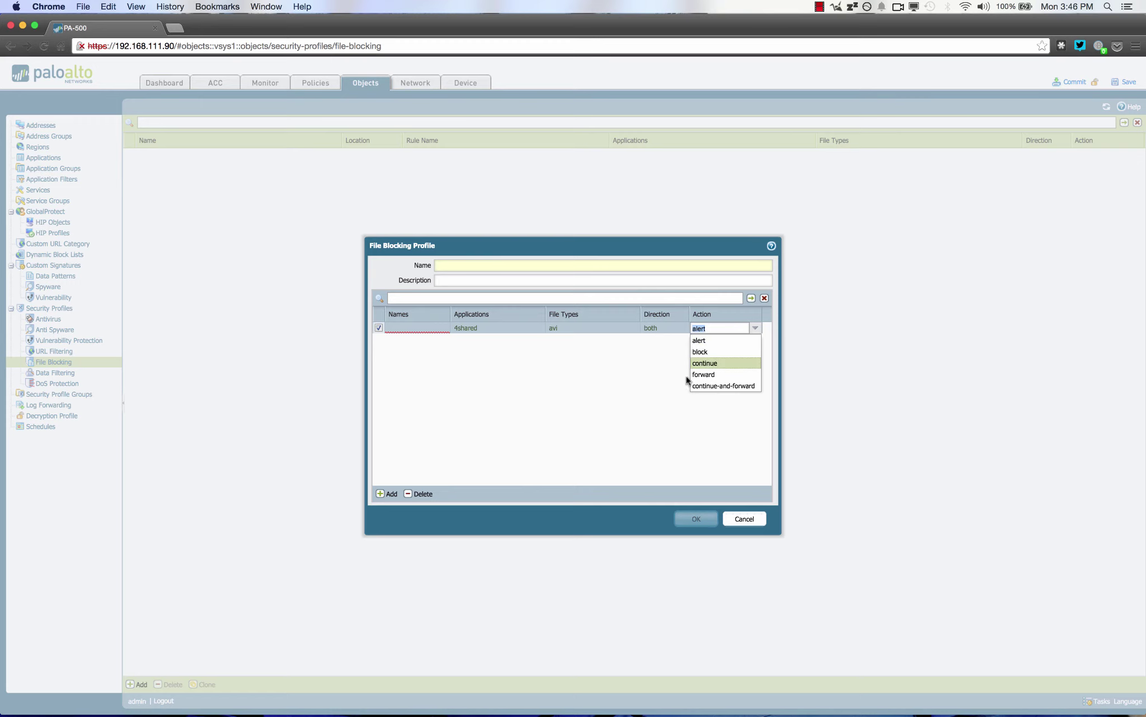
left_click(649, 421)
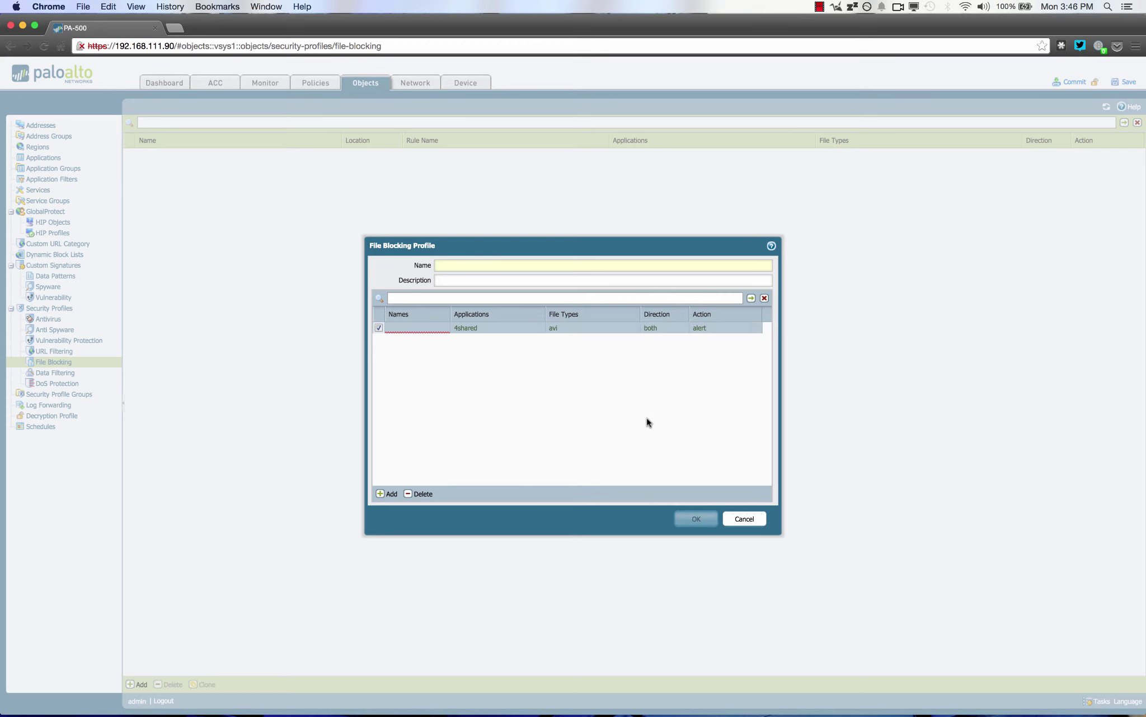
left_click(745, 519)
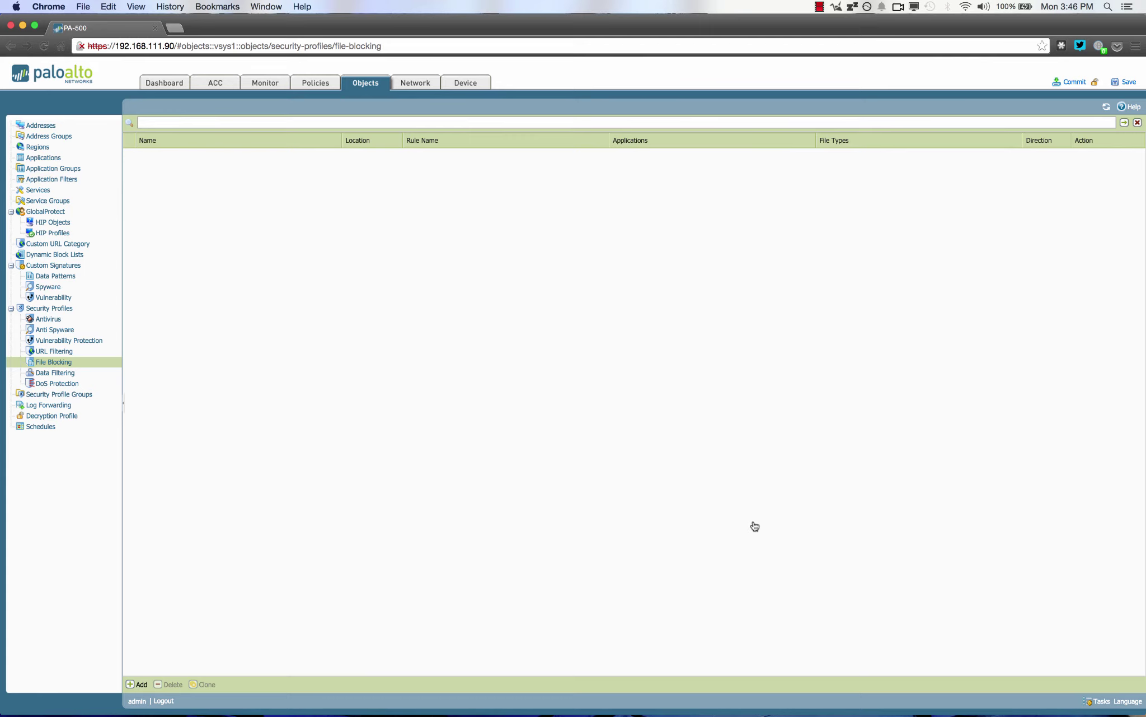
Go full screen and show the Network tab's Ethernet interfaces list
key("ctrl+super+f")
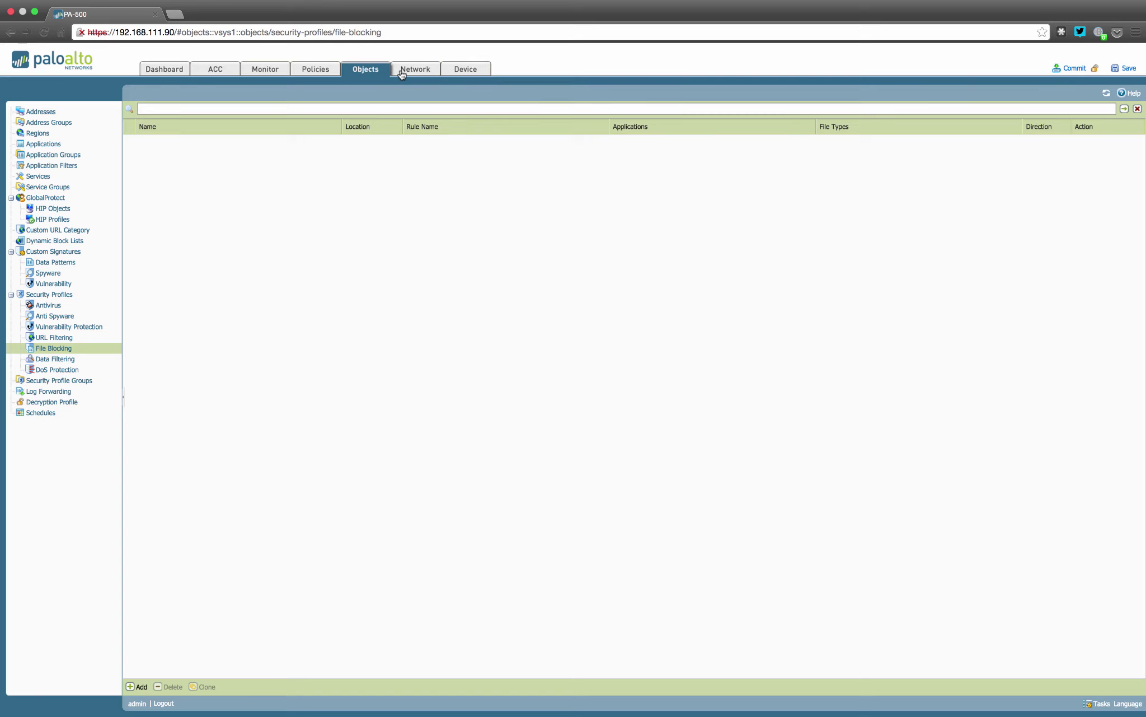
left_click(402, 72)
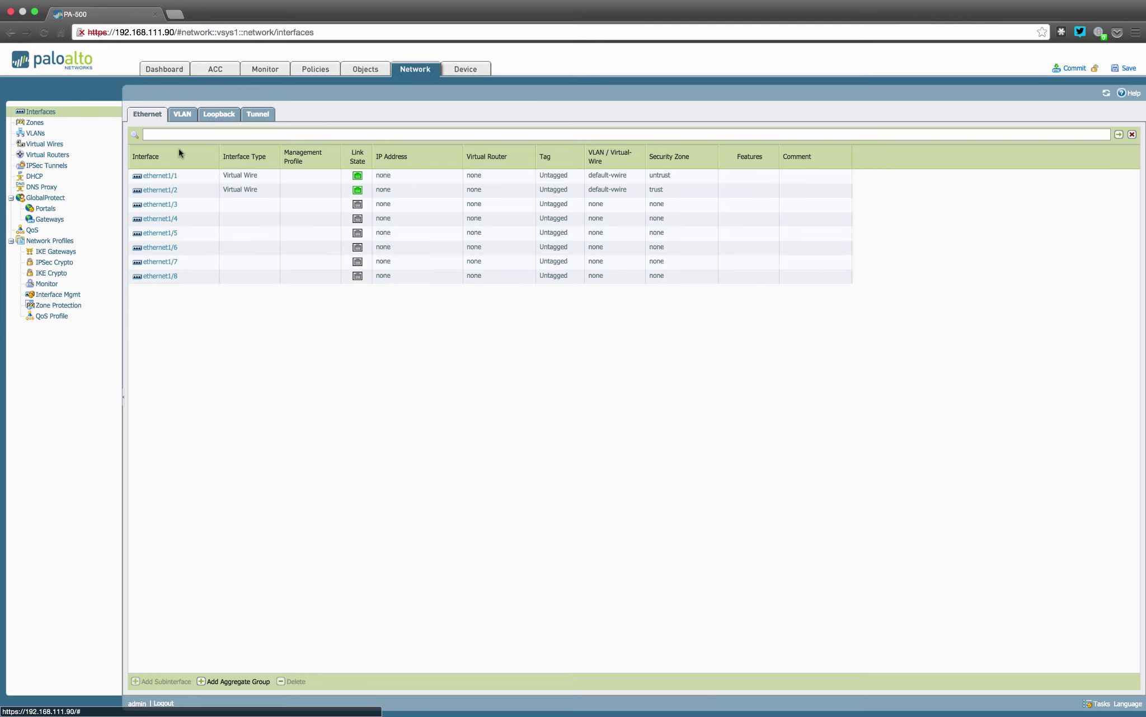
Review ethernet1/3's Tap type, security zones and link settings, then cancel unsaved
left_click(167, 205)
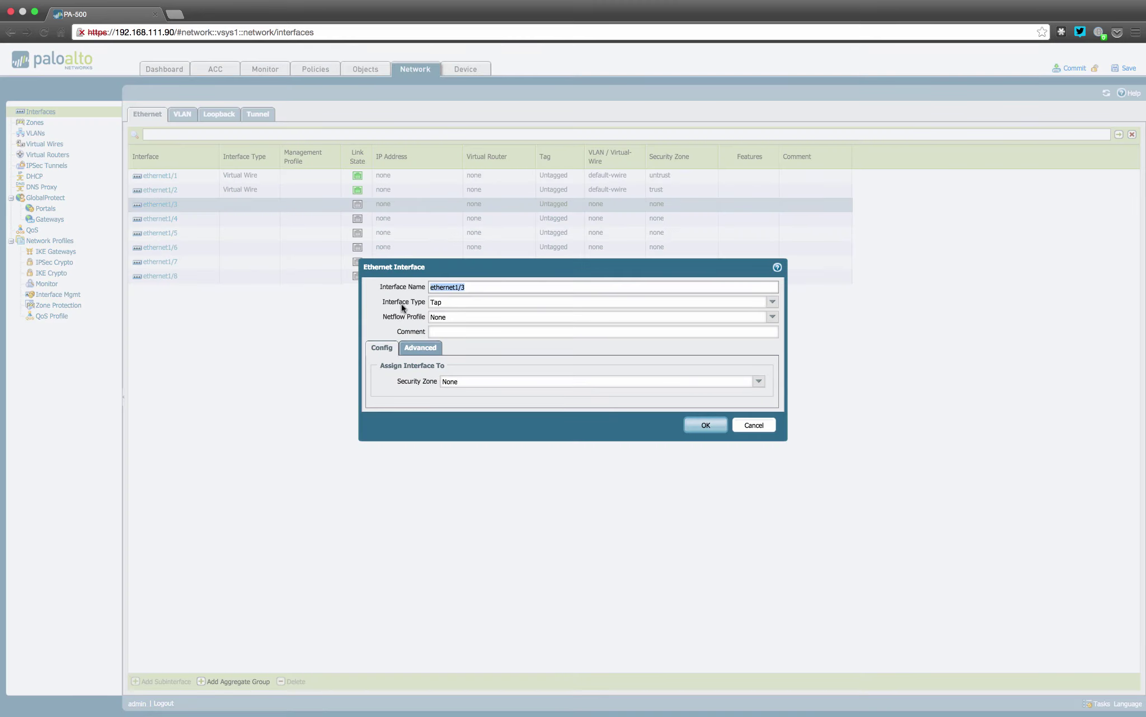
key("Tab")
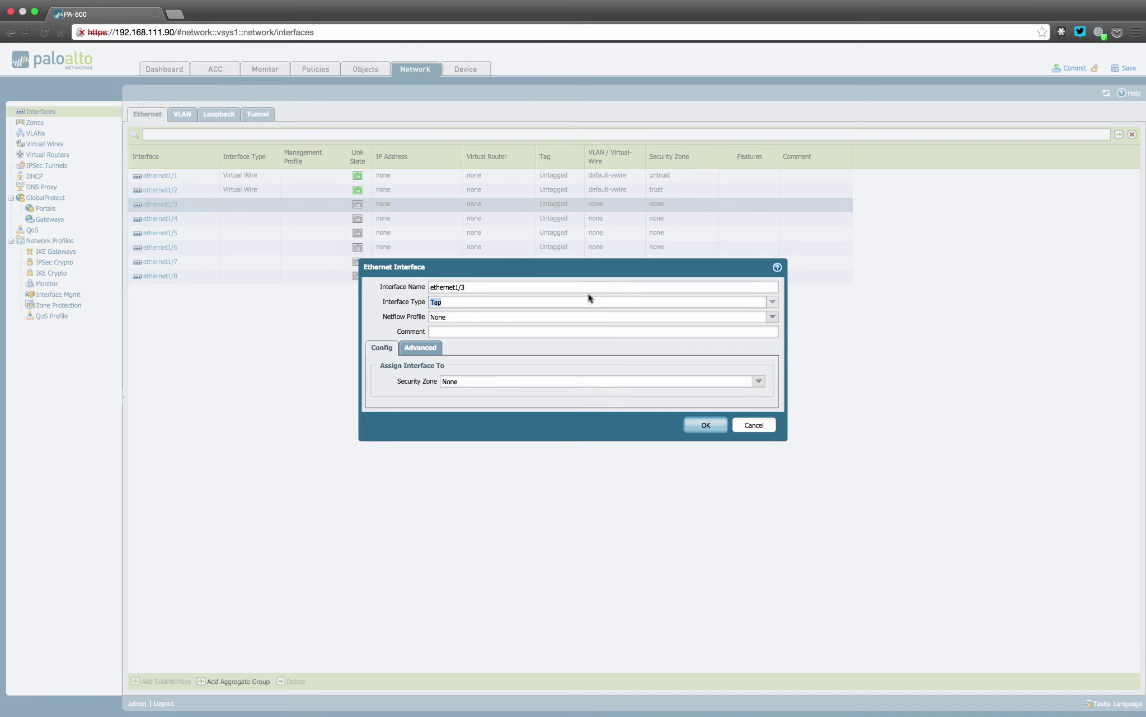
left_click(773, 303)
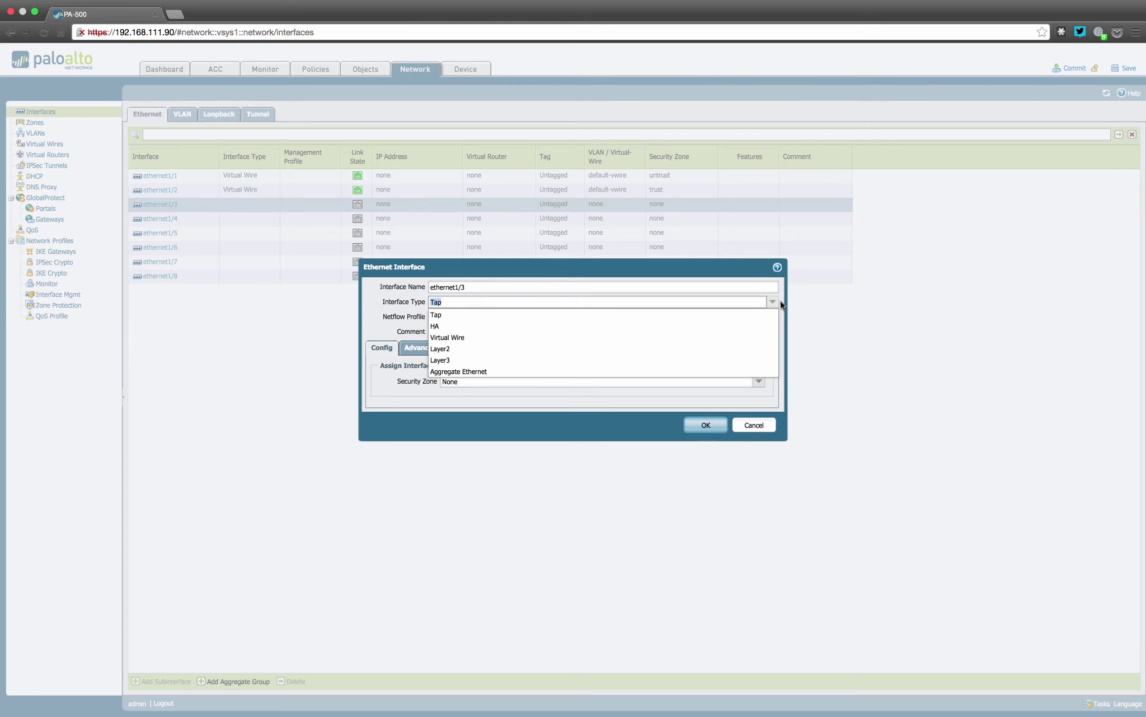
left_click(782, 304)
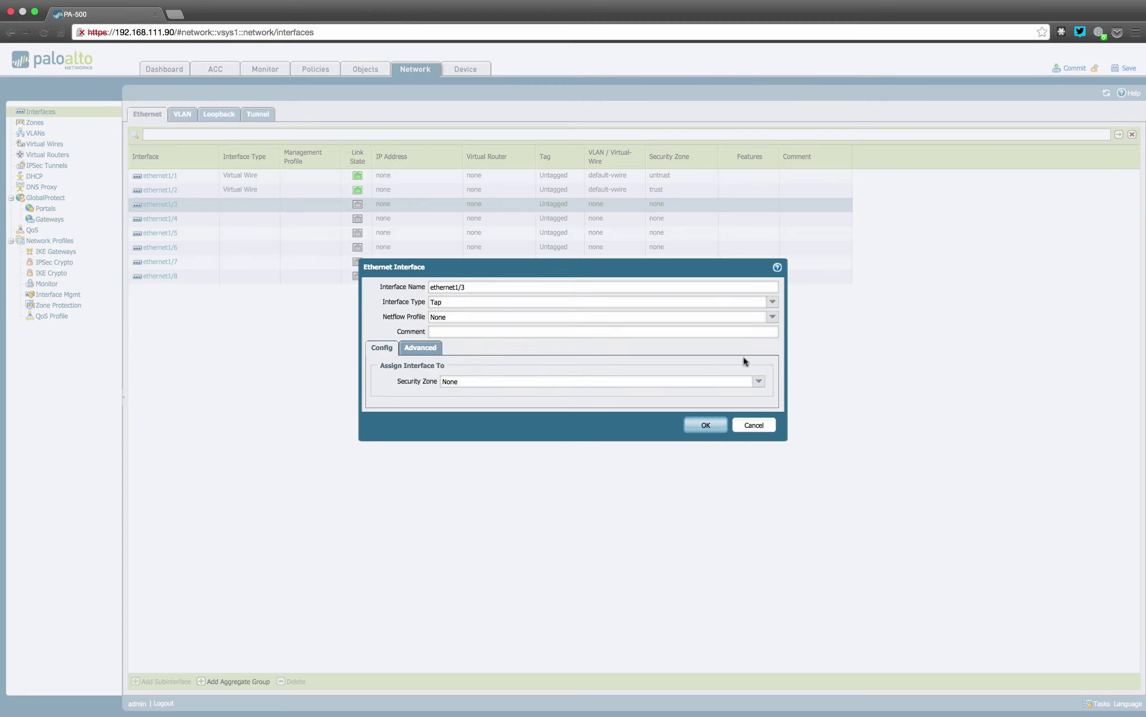
left_click(554, 386)
left_click(760, 381)
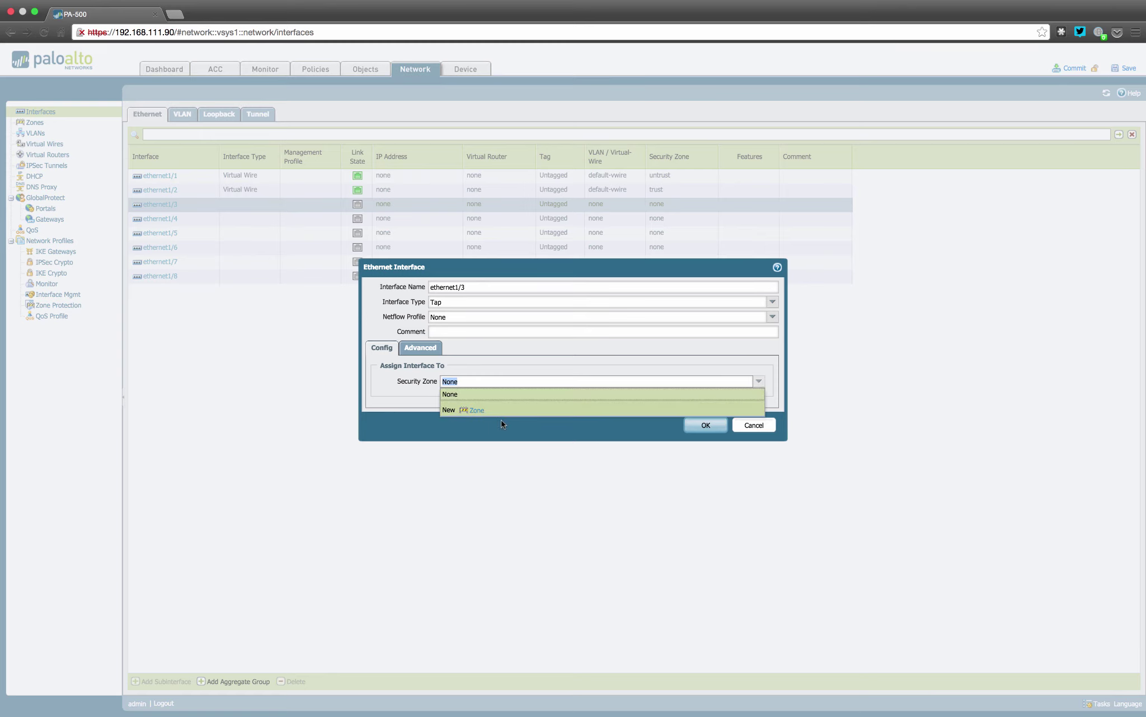
left_click(425, 348)
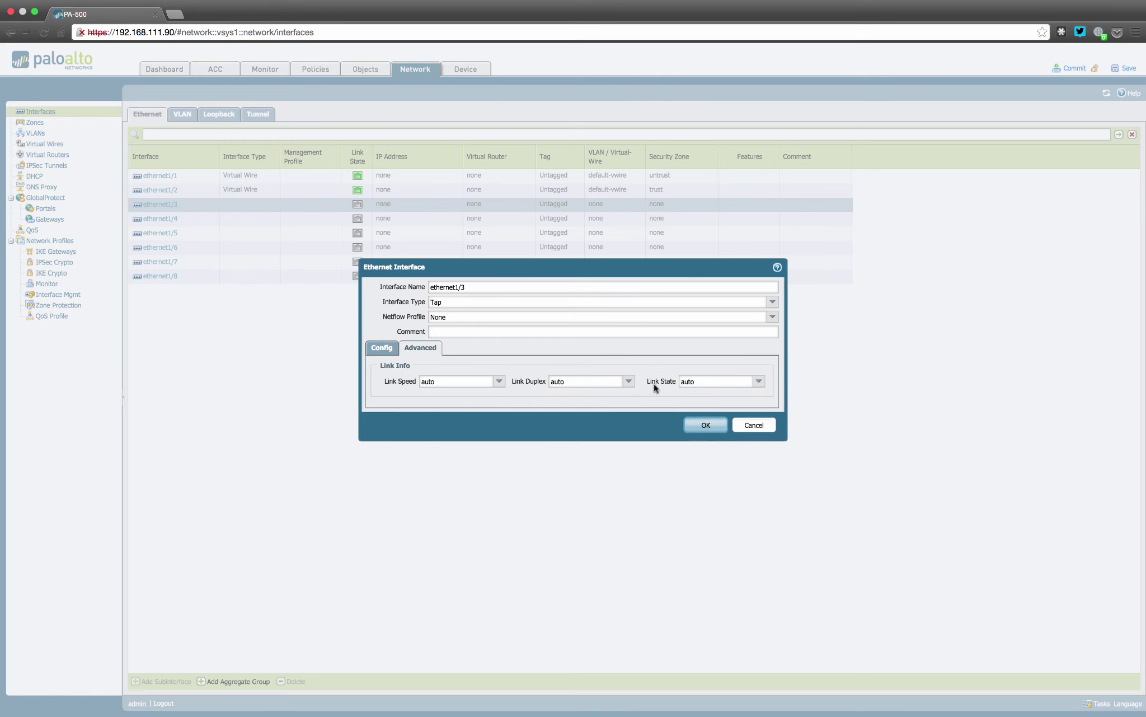
left_click(756, 426)
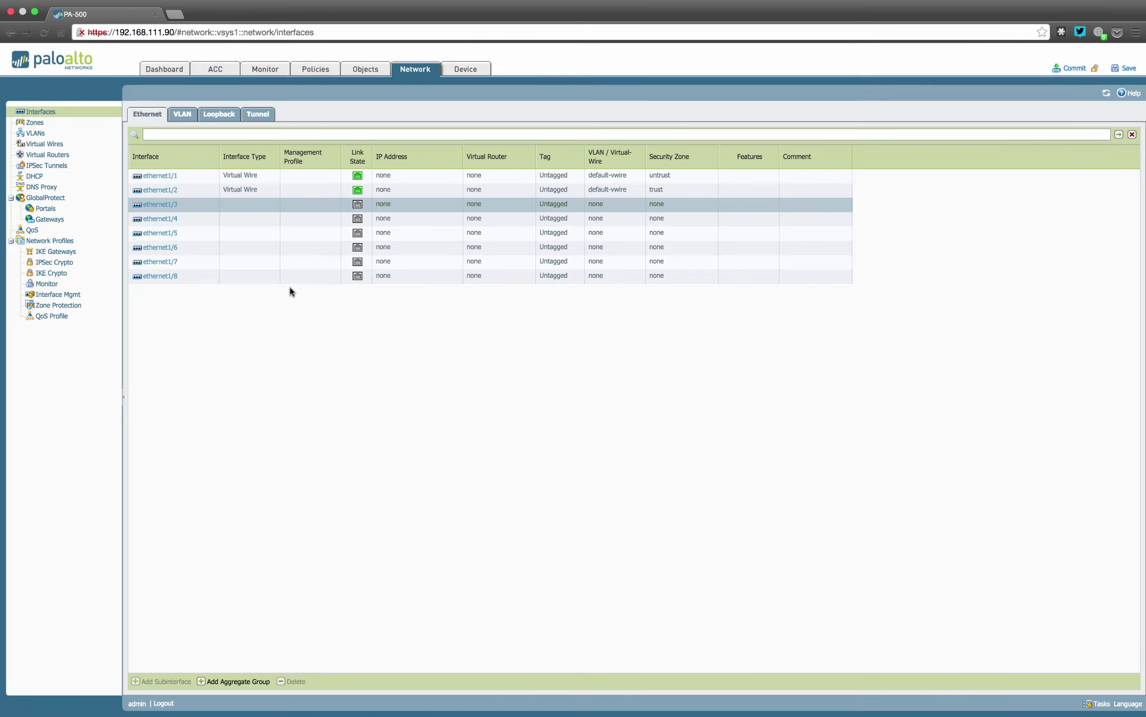
Enable User Identification on the trust zone in the Zones list and save it
left_click(29, 123)
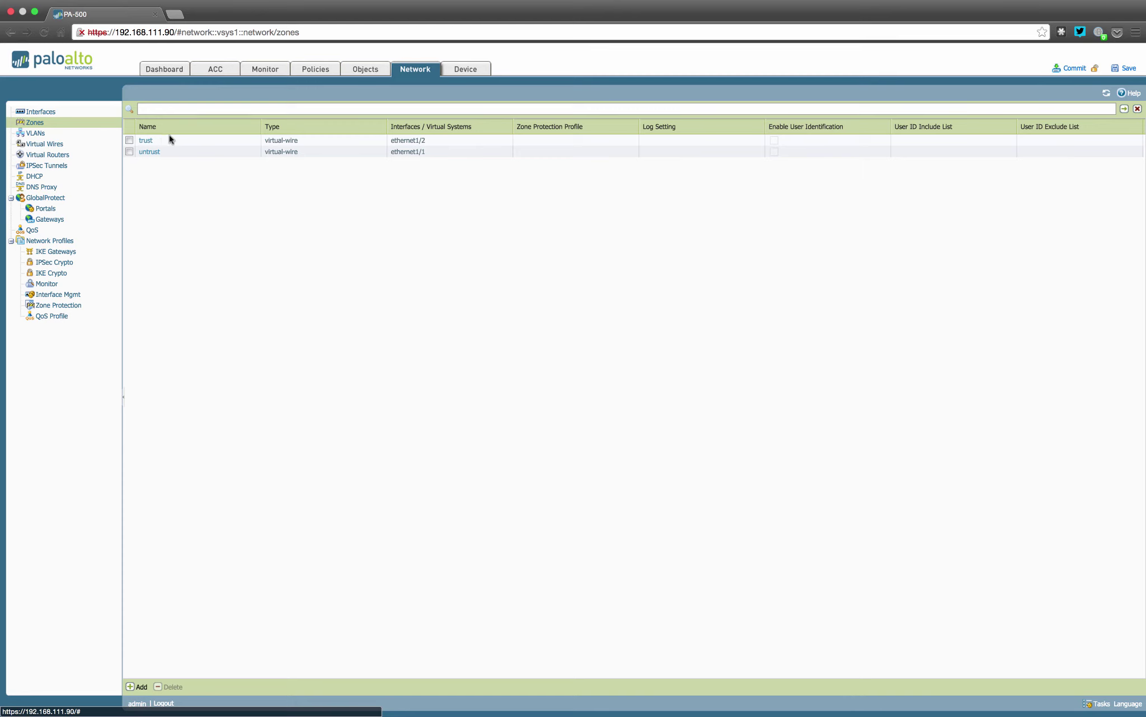
left_click(146, 143)
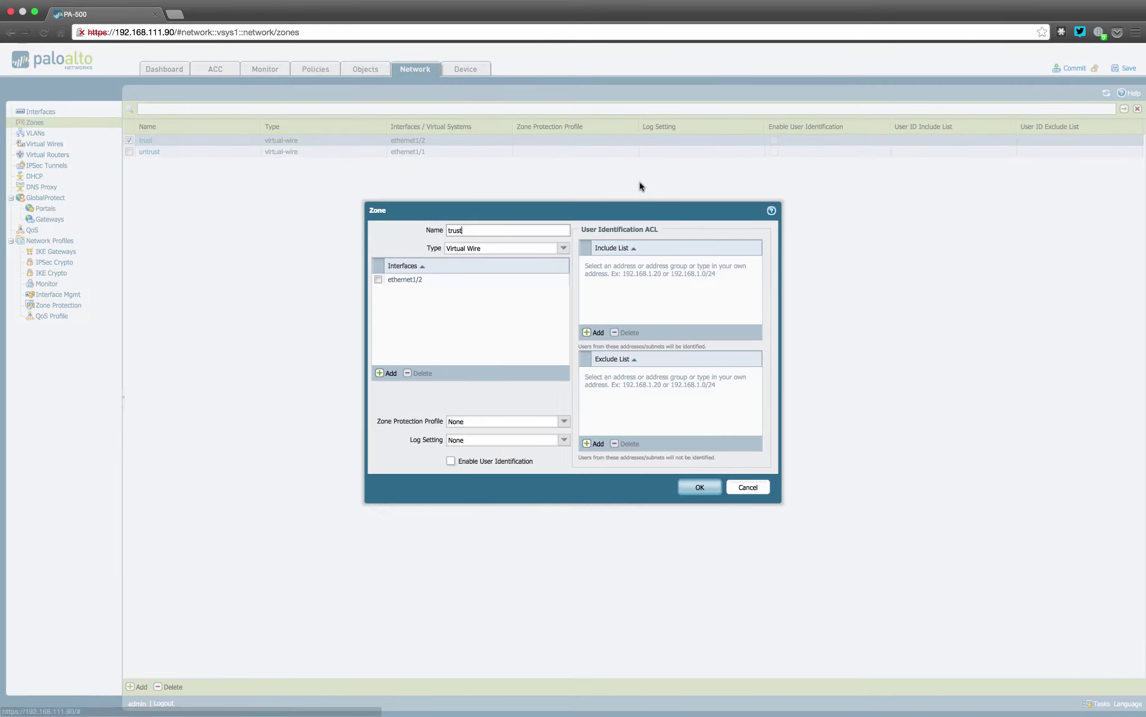
left_click(450, 460)
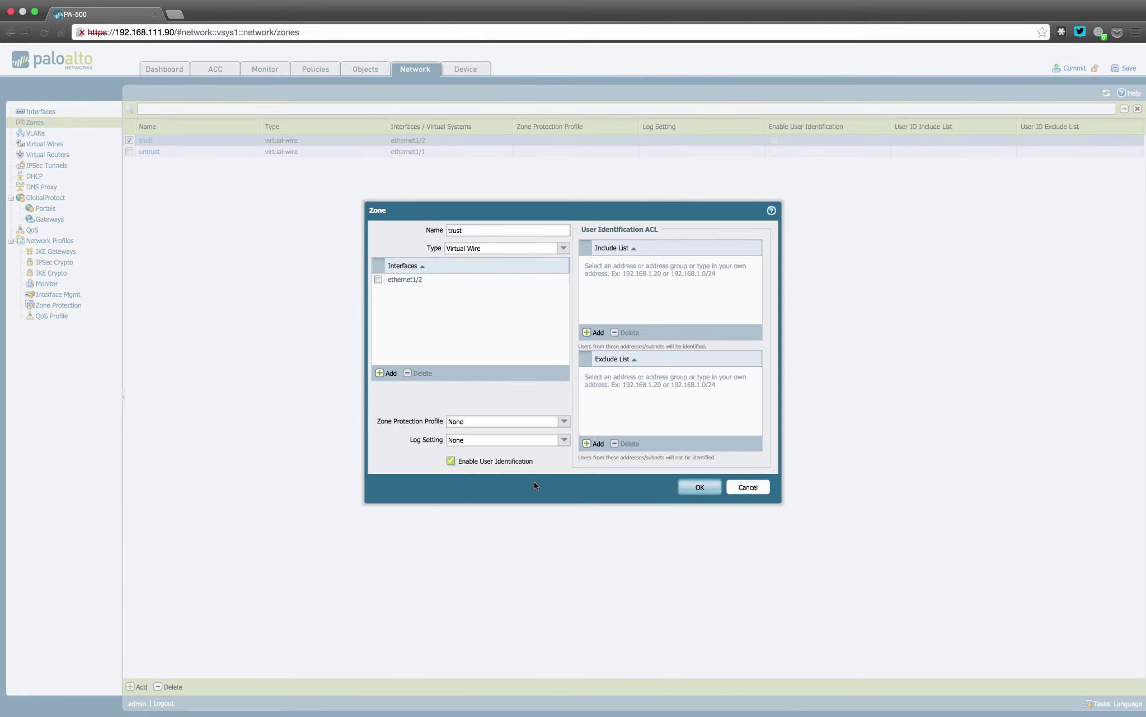
left_click(698, 488)
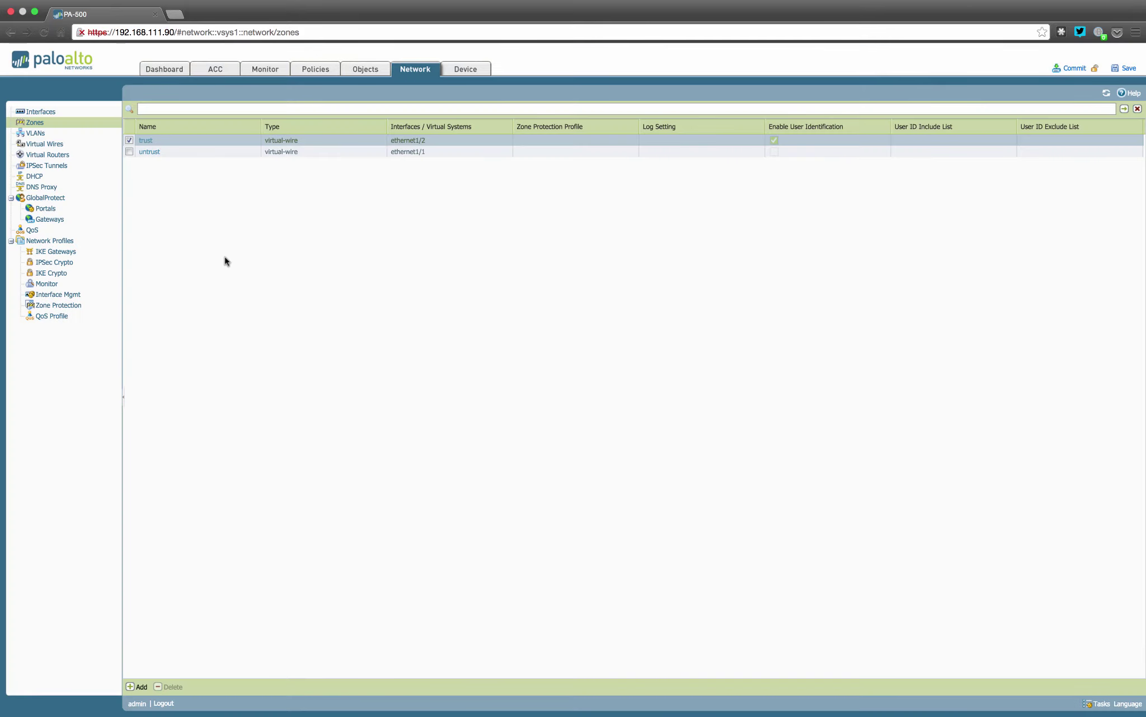
Browse VLANs and the default-vwire pairing ethernet1/1 and ethernet1/2, ending on Virtual Routers
left_click(32, 137)
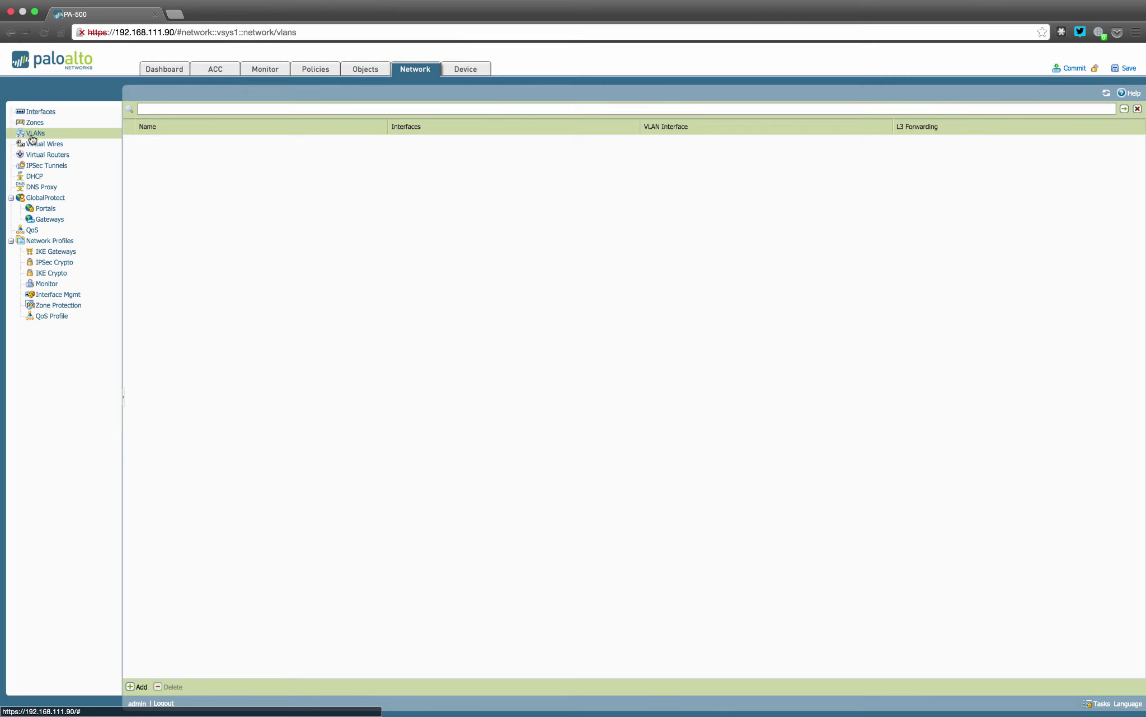
left_click(34, 146)
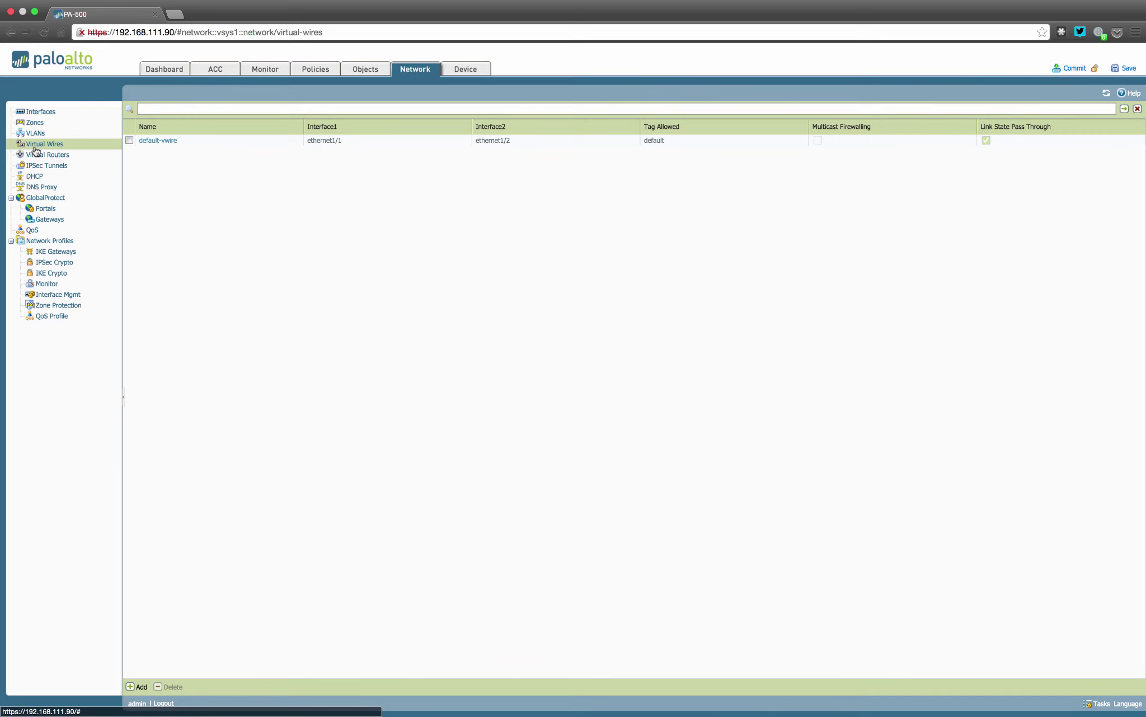
left_click(157, 140)
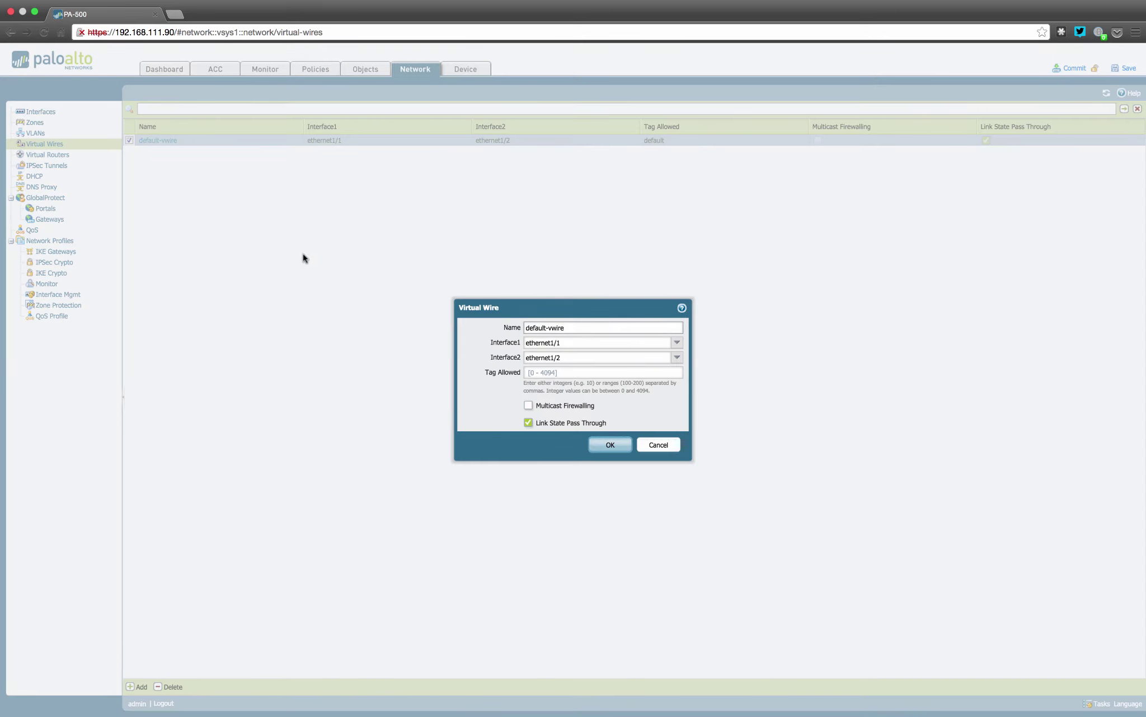
left_click(656, 445)
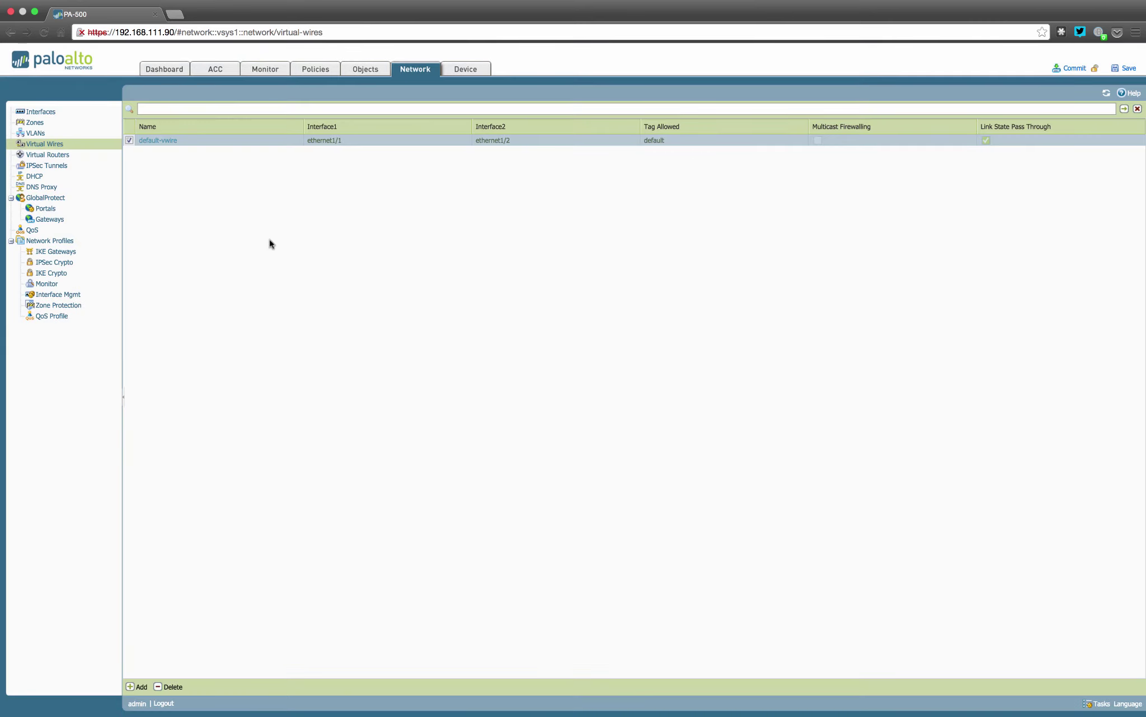
left_click(43, 162)
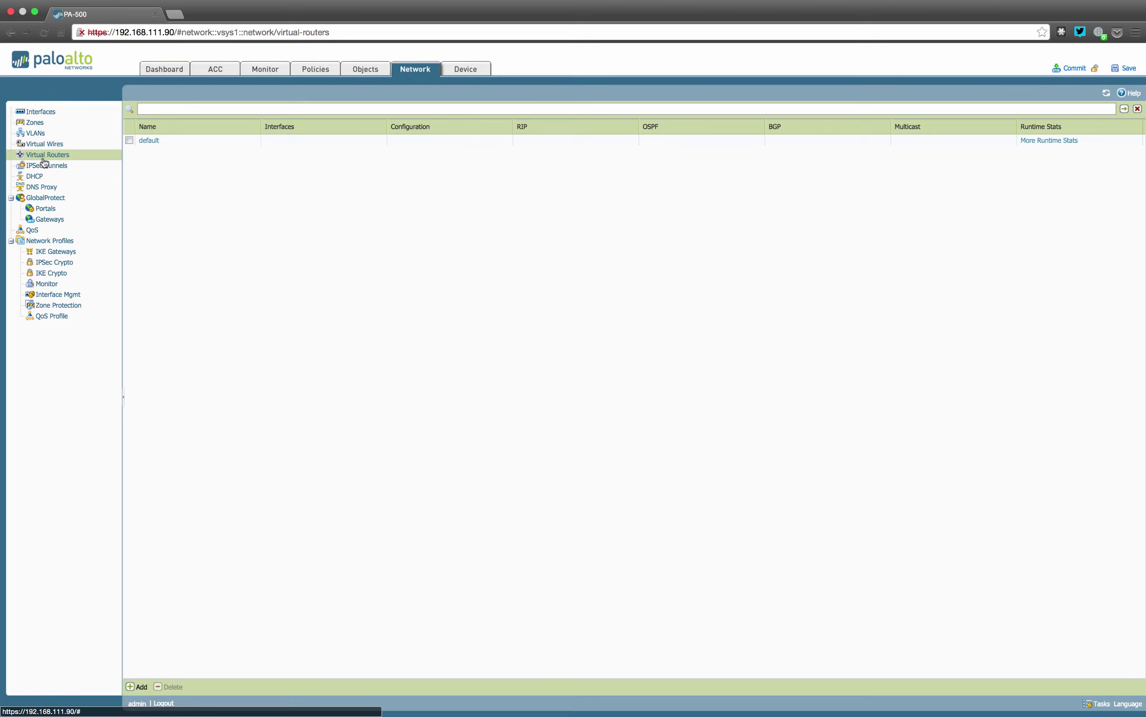
Look through the IPSec Tunnels and DHCP pages, ending on the empty DNS Proxy list
left_click(44, 168)
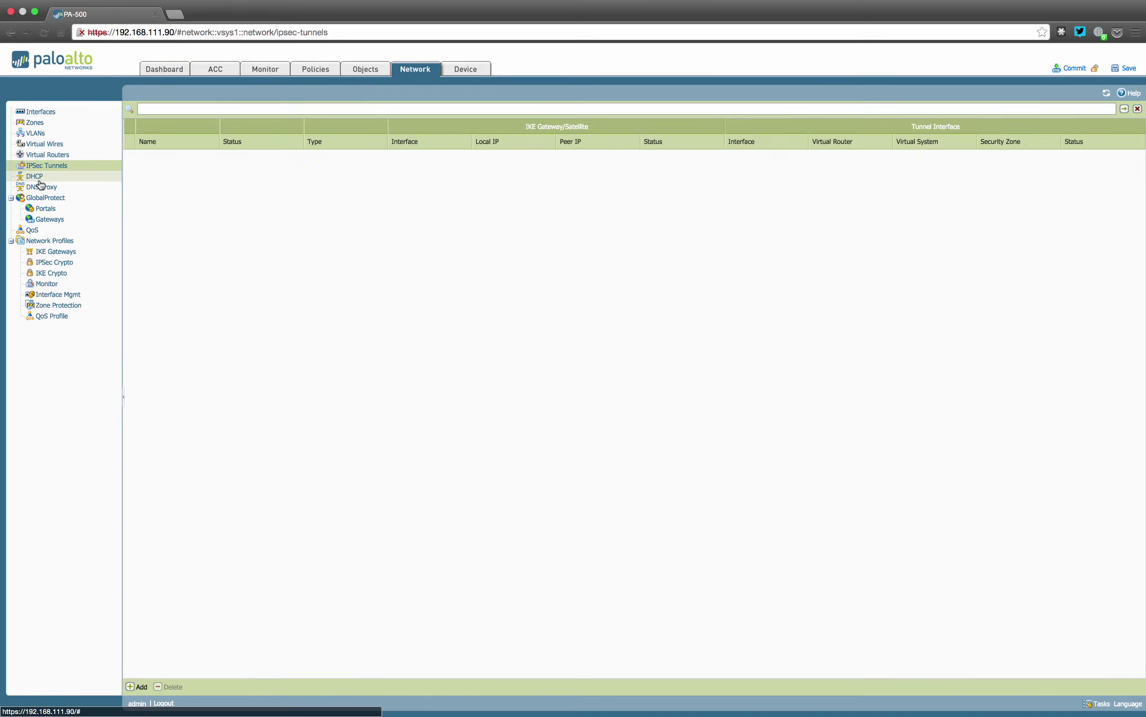
left_click(40, 178)
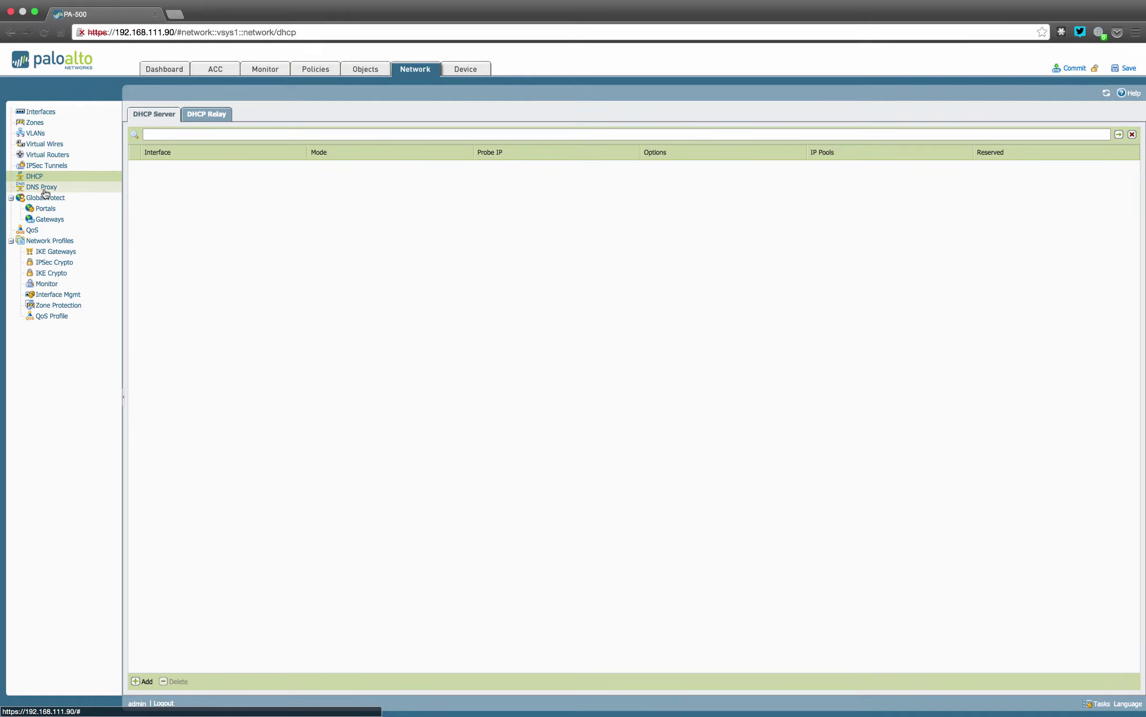
left_click(44, 192)
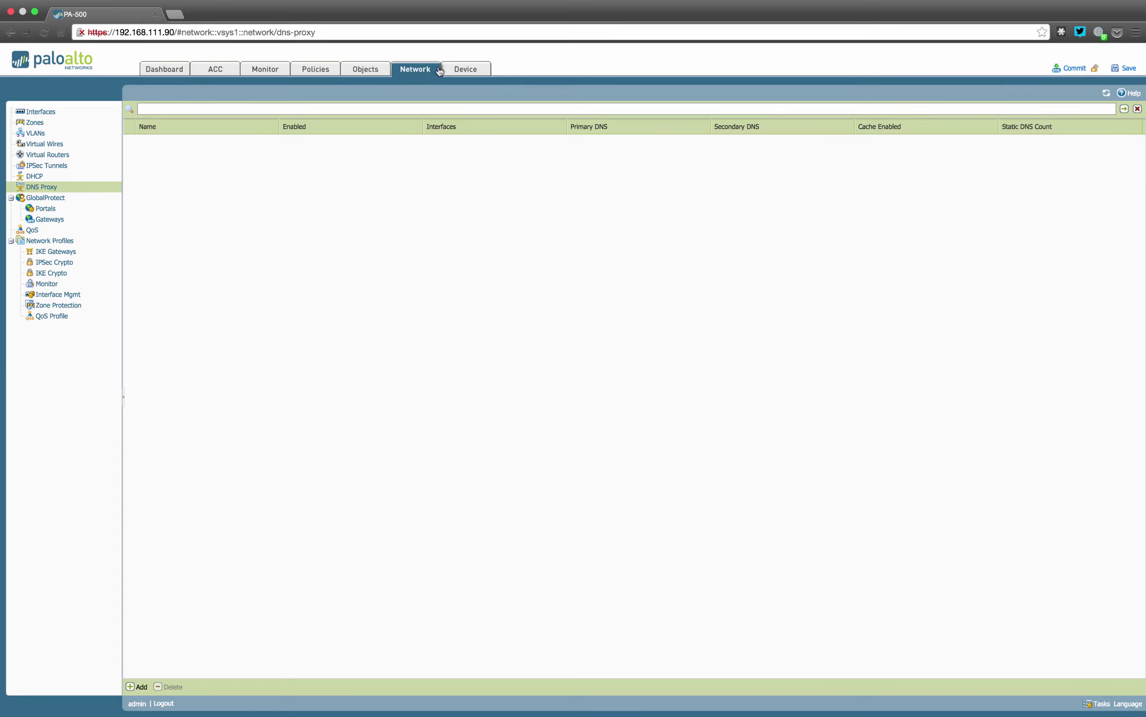
Review the Device Setup management interface settings without changes, ending on the Operations tab
left_click(465, 69)
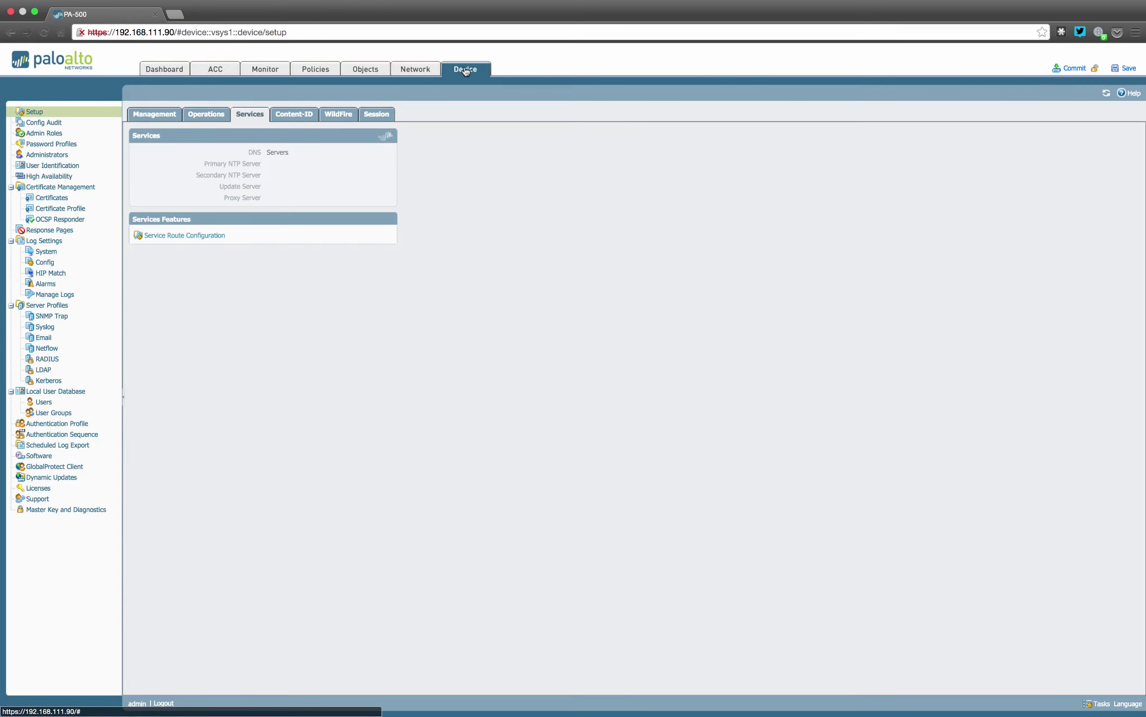
left_click(157, 115)
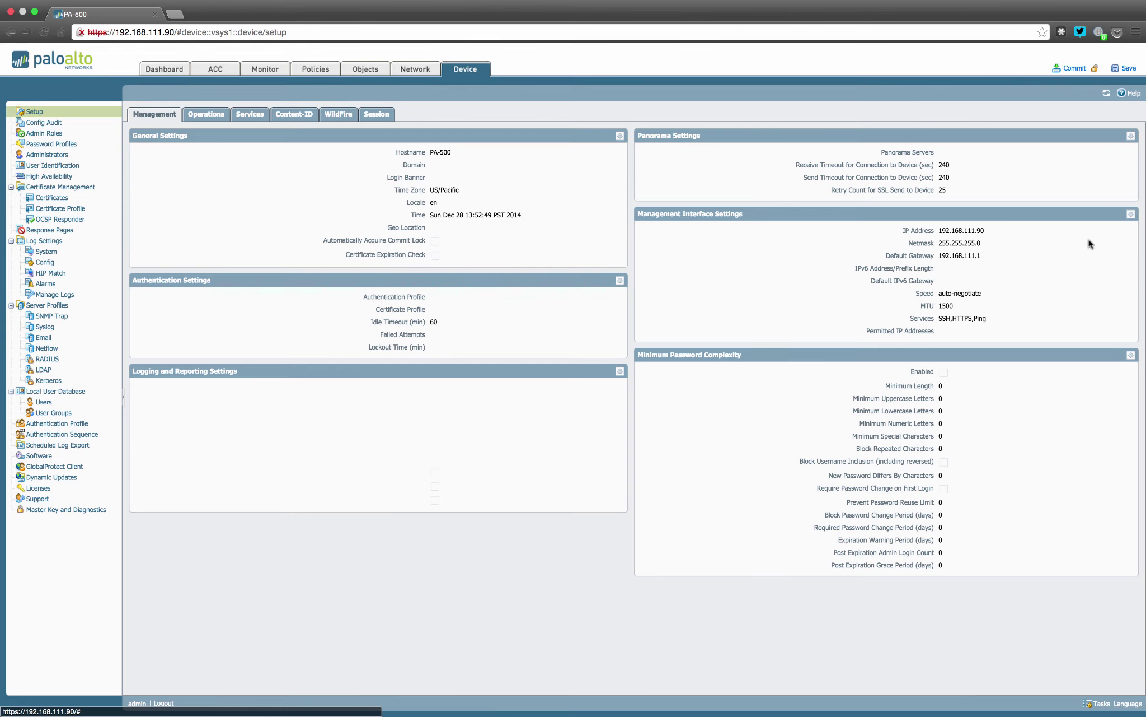
left_click(1132, 218)
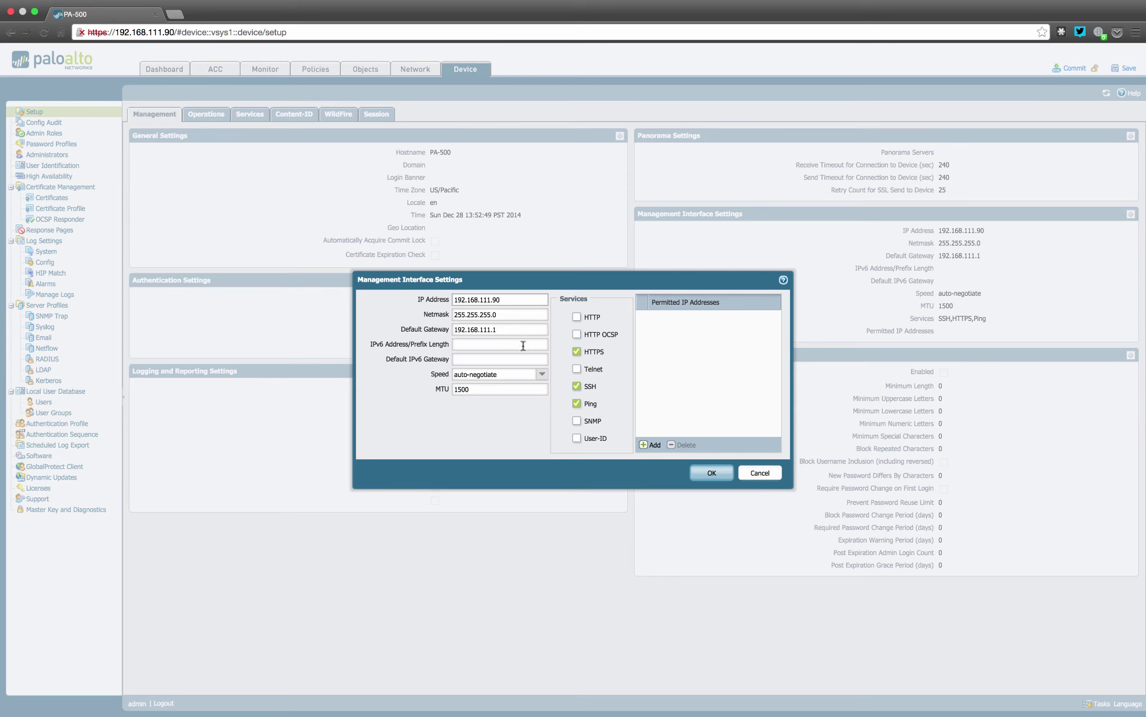
left_click(751, 478)
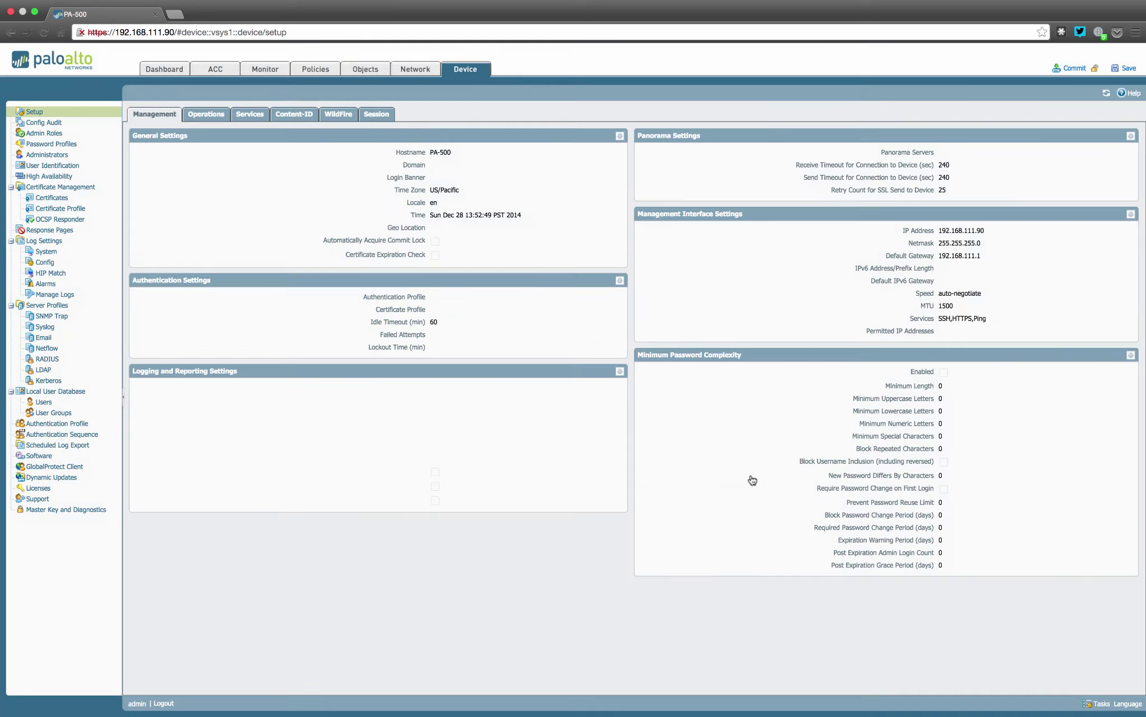
left_click(206, 115)
Inspect the Services settings (DNS 192.168.111.254, updates.paloaltonetworks.com) and cancel without changes
left_click(249, 114)
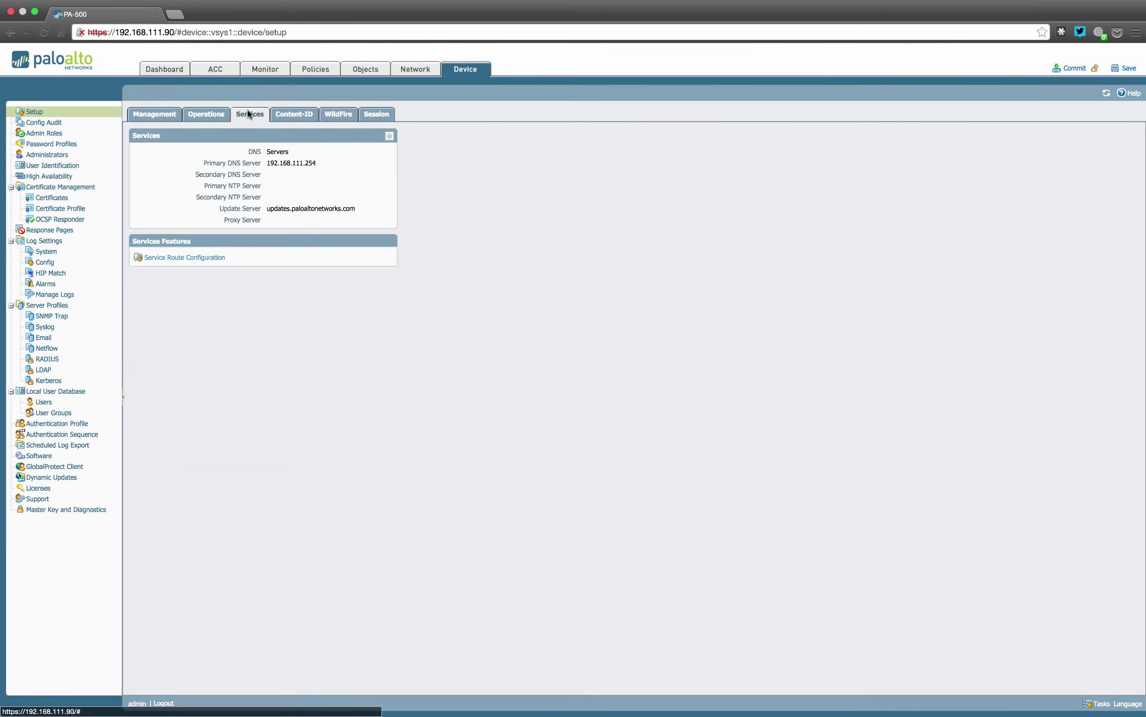
left_click(390, 137)
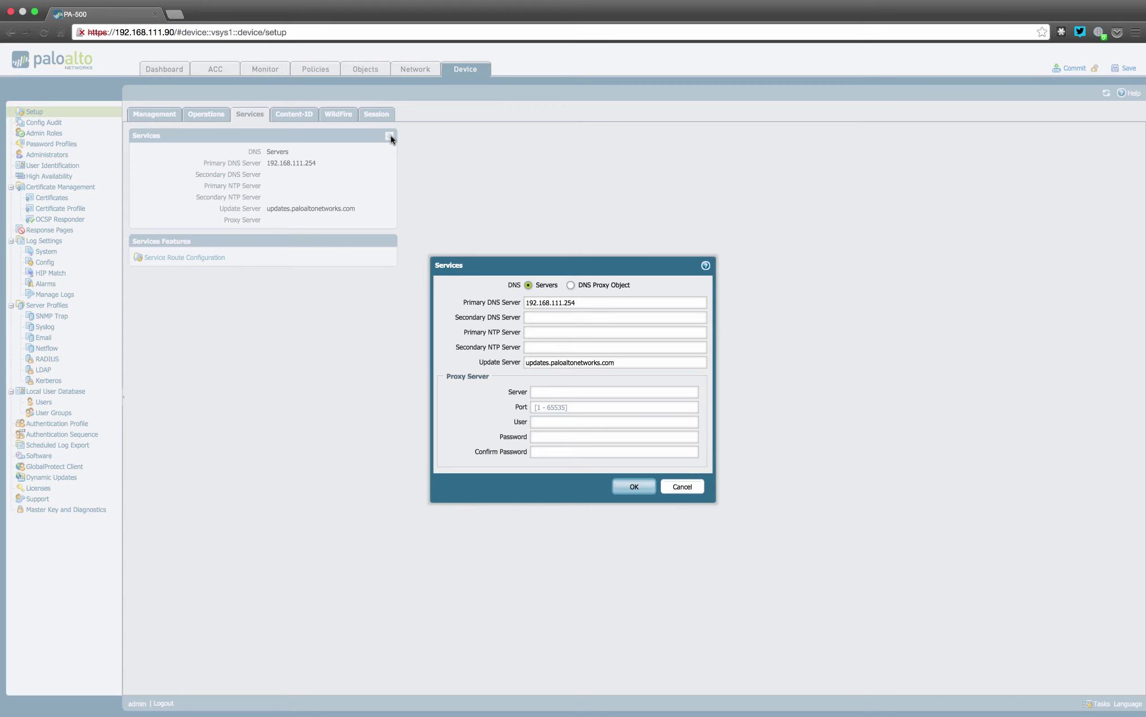
left_click(687, 490)
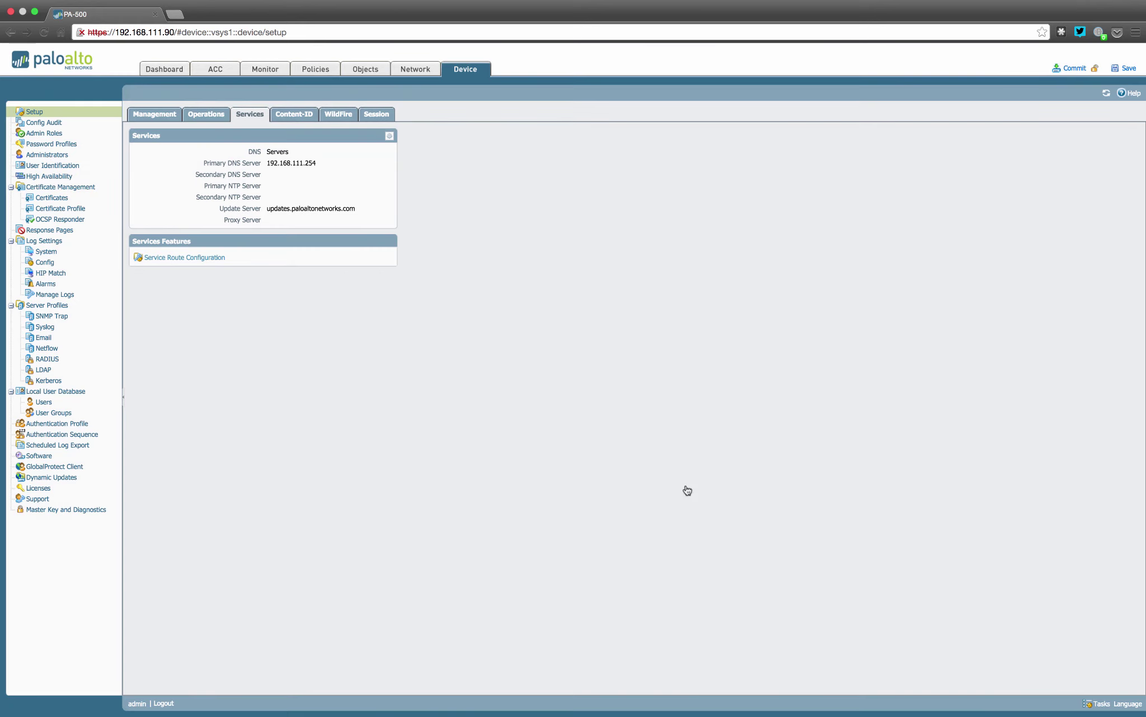
Show the Device Setup Operations tab with configuration management, reboot and shutdown actions
left_click(206, 117)
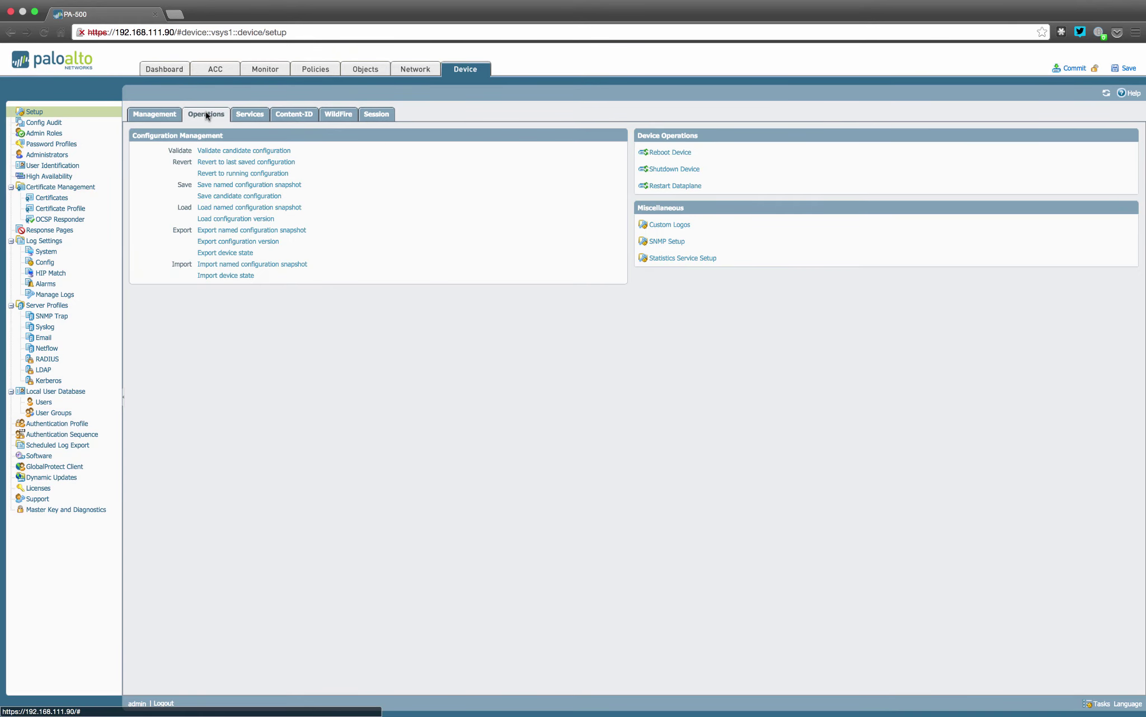